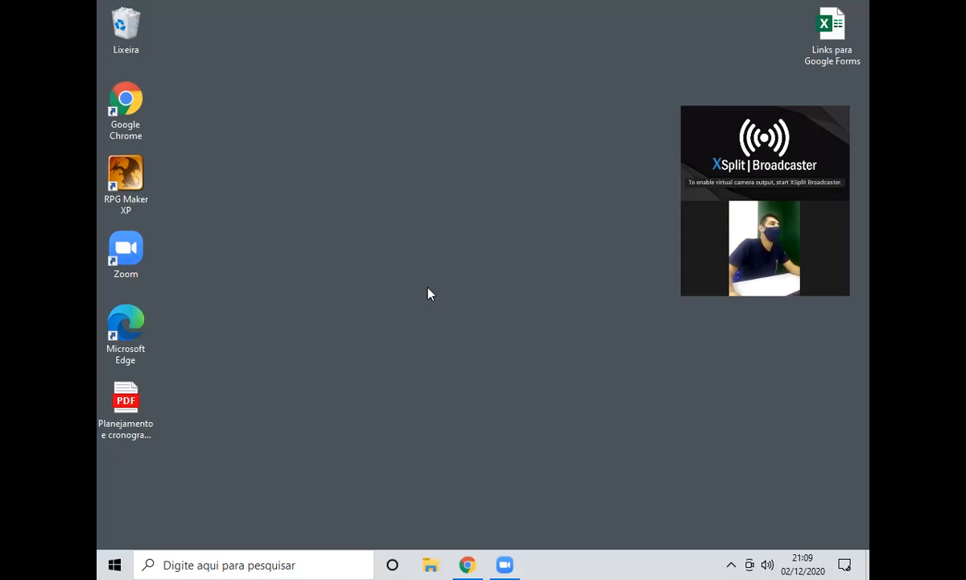
Launch Word by searching 'word' from the Start menu.
{"action": "left_click", "coordinate": [110, 564]}
{"action": "type", "text": "word"}
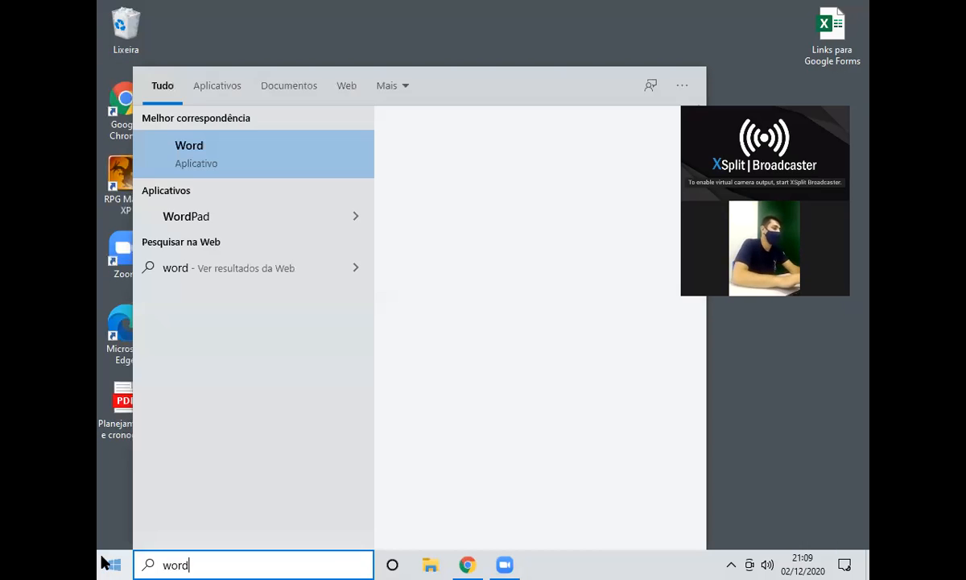
{"action": "key", "text": "Return"}
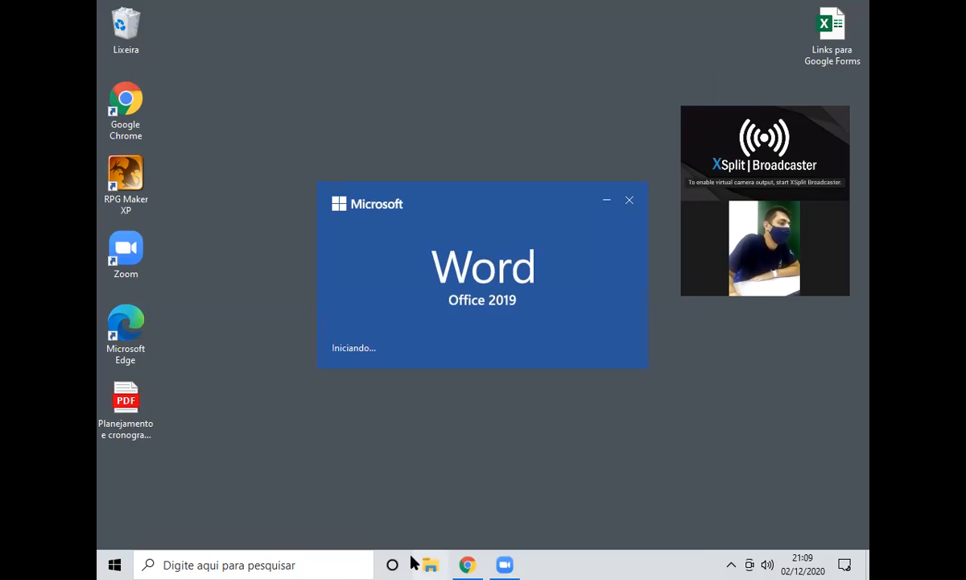
Close the empty Nova guia browser tab and return to Word's start screen.
{"action": "left_click", "coordinate": [466, 563]}
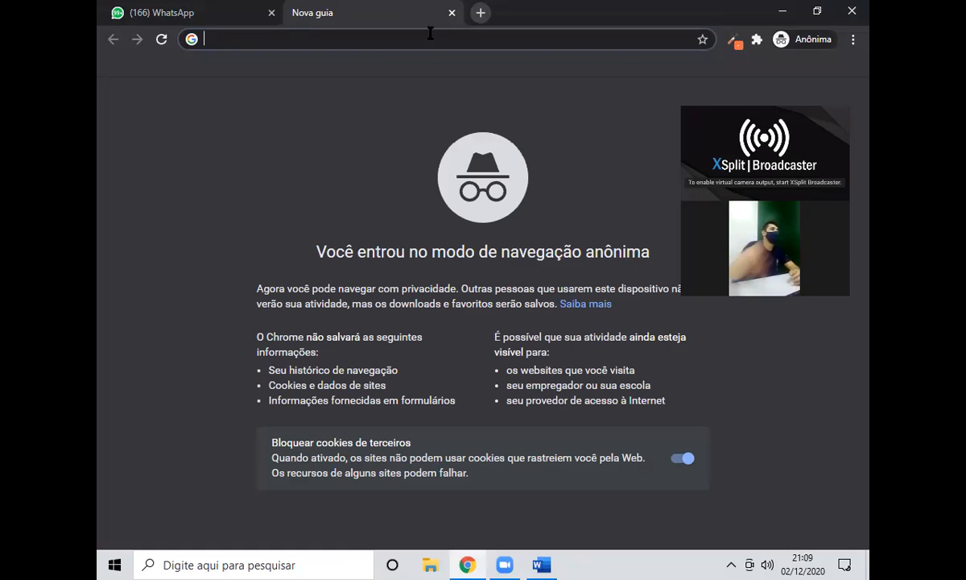
{"action": "left_click", "coordinate": [452, 13]}
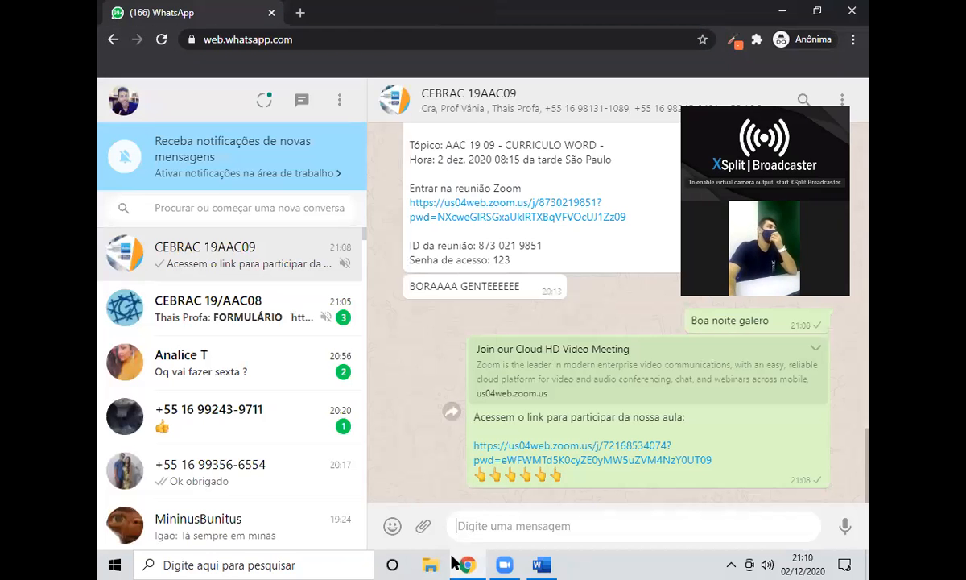
{"action": "key", "text": "alt+Tab"}
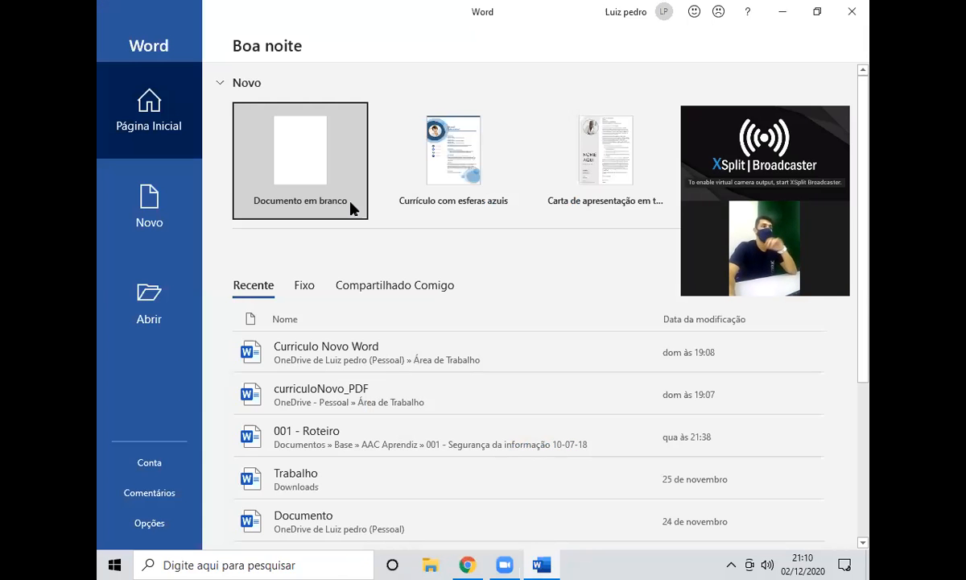
Create a blank document and generate sample text with =rand(3,5).
{"action": "left_click", "coordinate": [353, 209]}
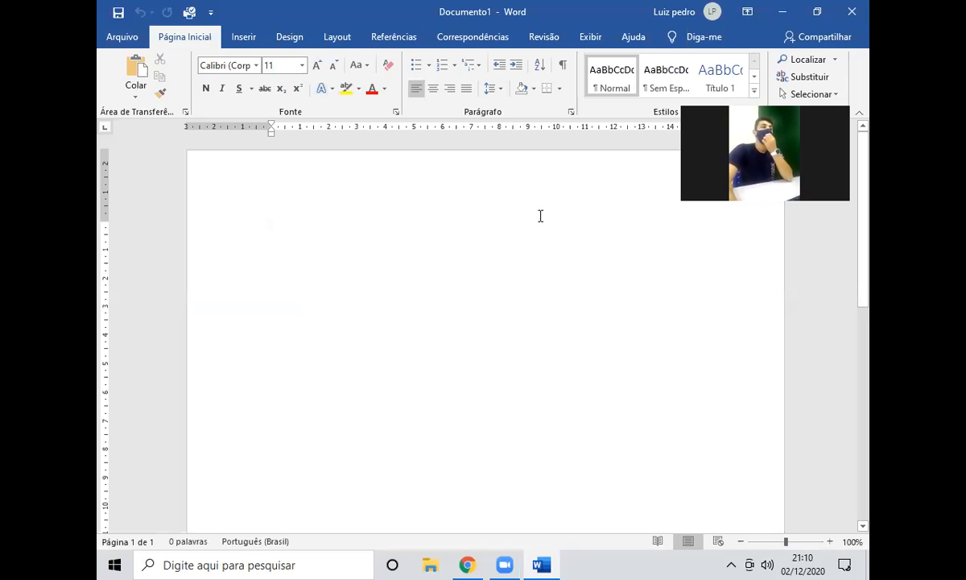
{"action": "scroll", "coordinate": [519, 278], "scroll_direction": "up", "scroll_amount": 3, "text": "ctrl"}
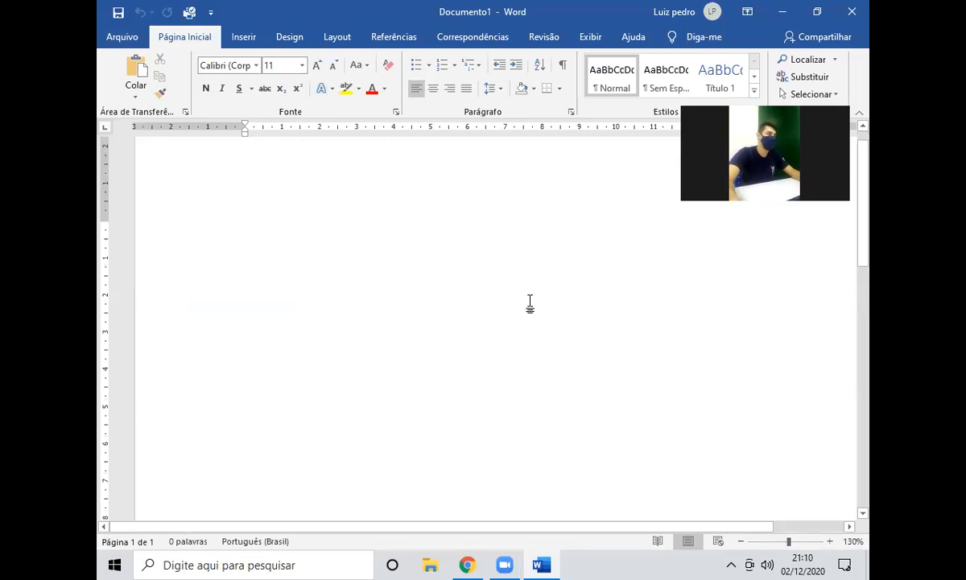
{"action": "type", "text": "=rand(3,5"}
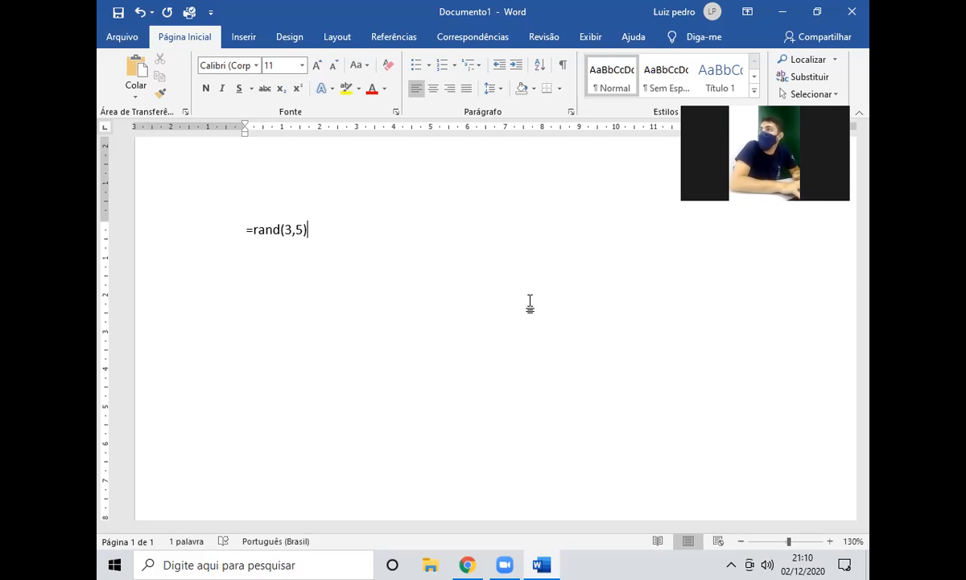
{"action": "key", "text": "Return"}
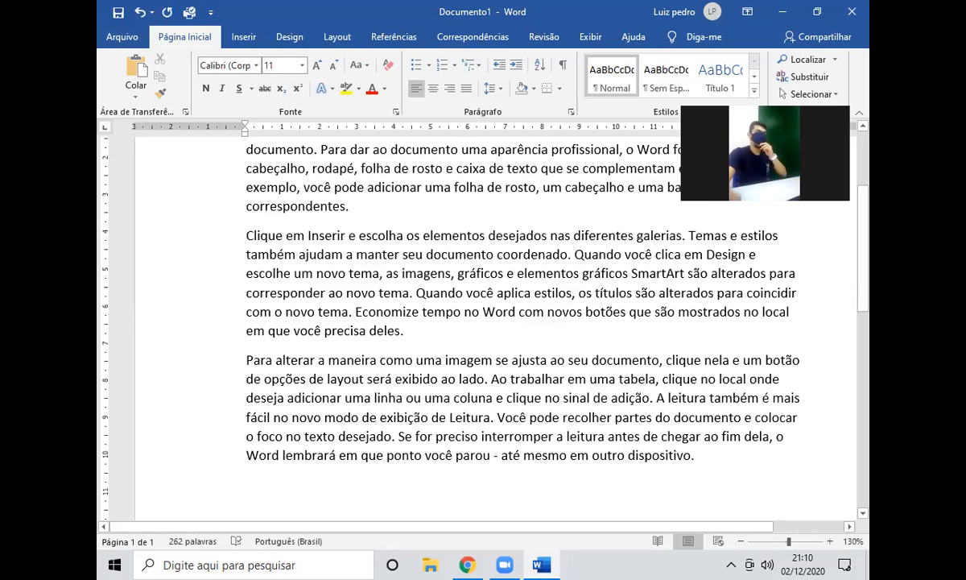
{"action": "scroll", "coordinate": [513, 253], "scroll_direction": "up", "scroll_amount": 3}
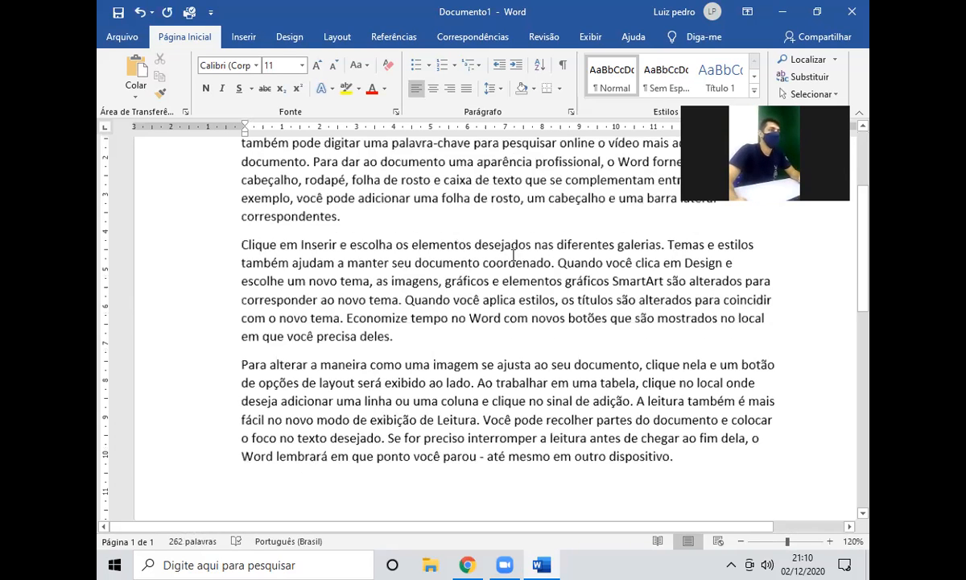
{"action": "scroll", "coordinate": [532, 186], "scroll_direction": "down", "scroll_amount": 2}
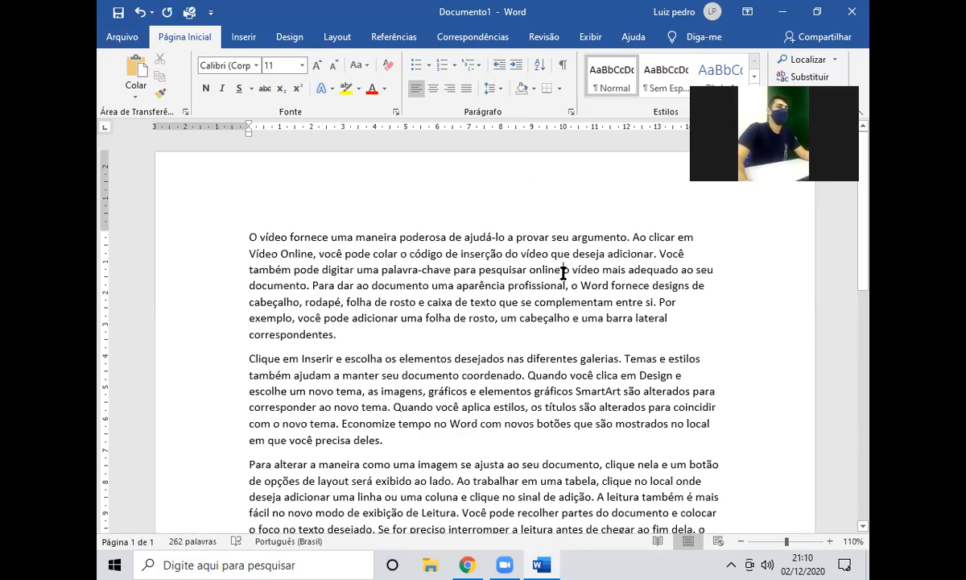
{"action": "scroll", "coordinate": [531, 274], "scroll_direction": "down", "scroll_amount": 3}
{"action": "scroll", "coordinate": [534, 277], "scroll_direction": "up", "scroll_amount": 3}
{"action": "scroll", "coordinate": [534, 276], "scroll_direction": "down", "scroll_amount": 2}
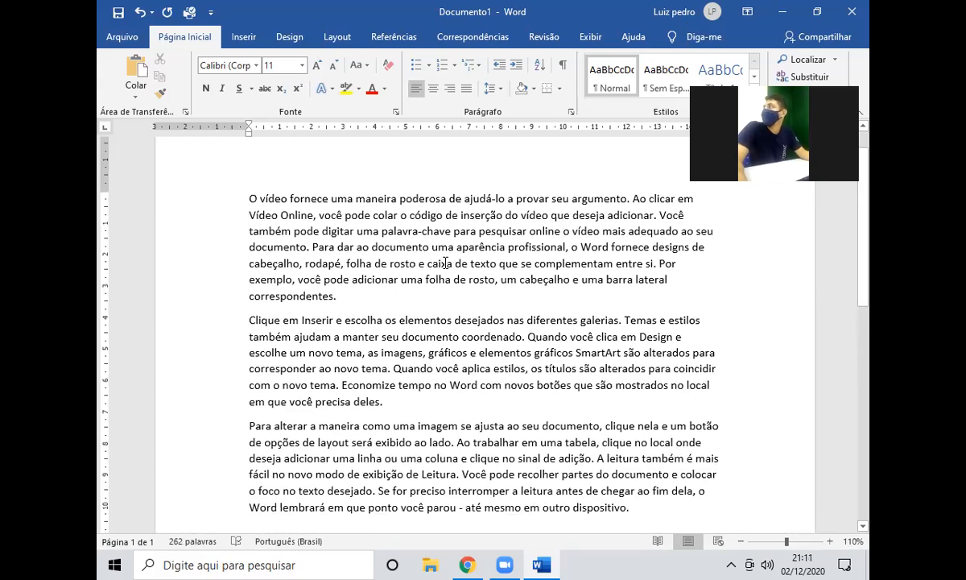
{"action": "scroll", "coordinate": [447, 258], "scroll_direction": "down", "scroll_amount": 4}
{"action": "scroll", "coordinate": [451, 252], "scroll_direction": "up", "scroll_amount": 5}
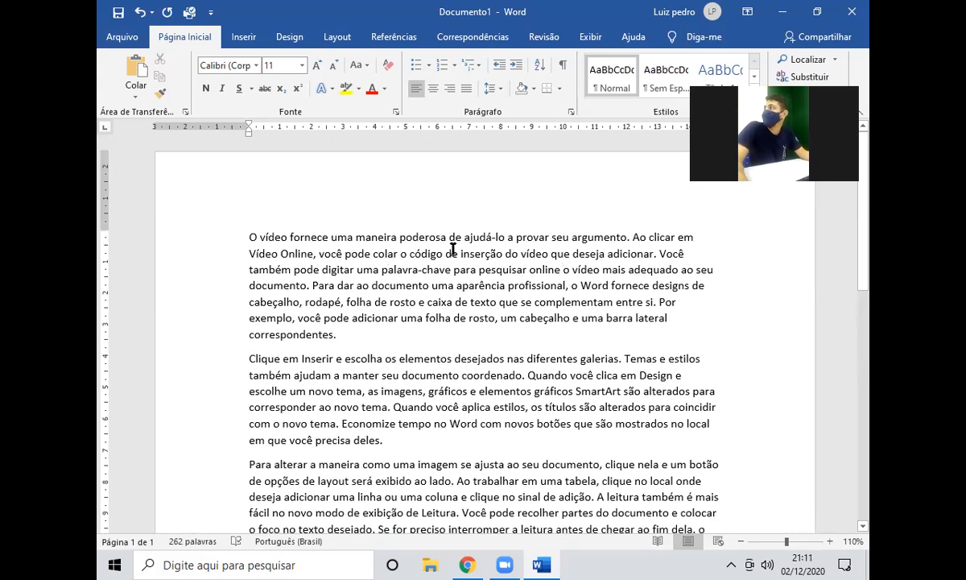
{"action": "scroll", "coordinate": [452, 249], "scroll_direction": "down", "scroll_amount": 2}
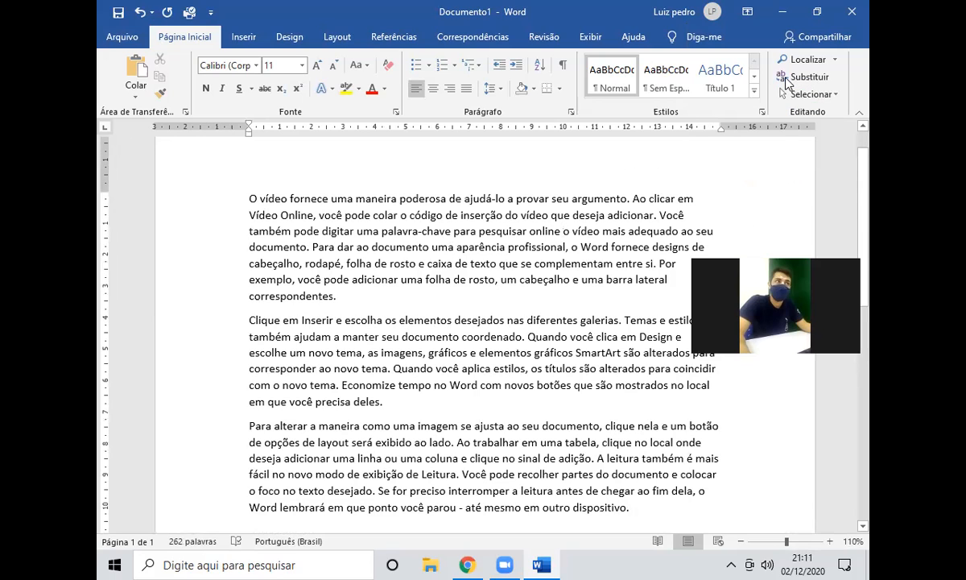
Modify the Normal style to use justified alignment.
{"action": "right_click", "coordinate": [608, 83]}
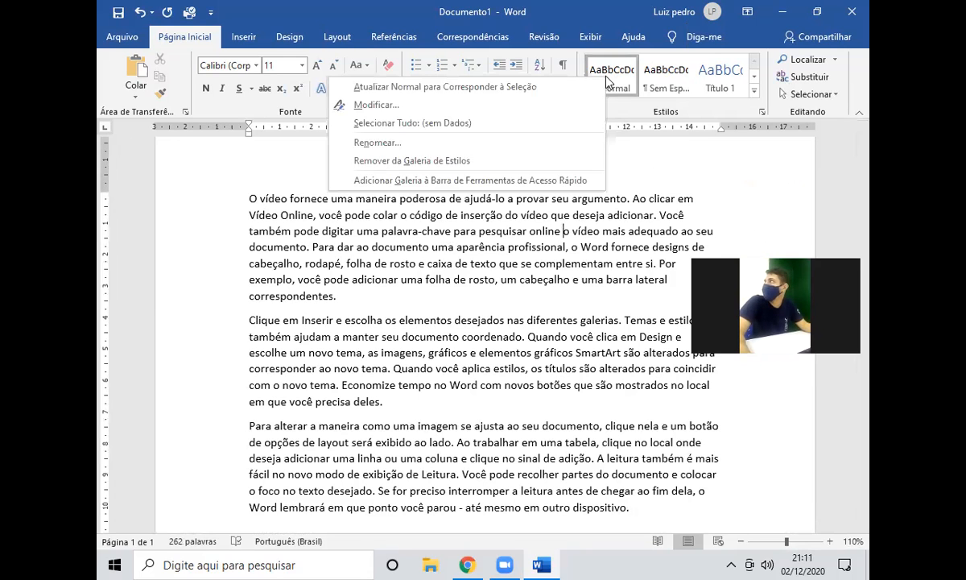
{"action": "left_click", "coordinate": [576, 112]}
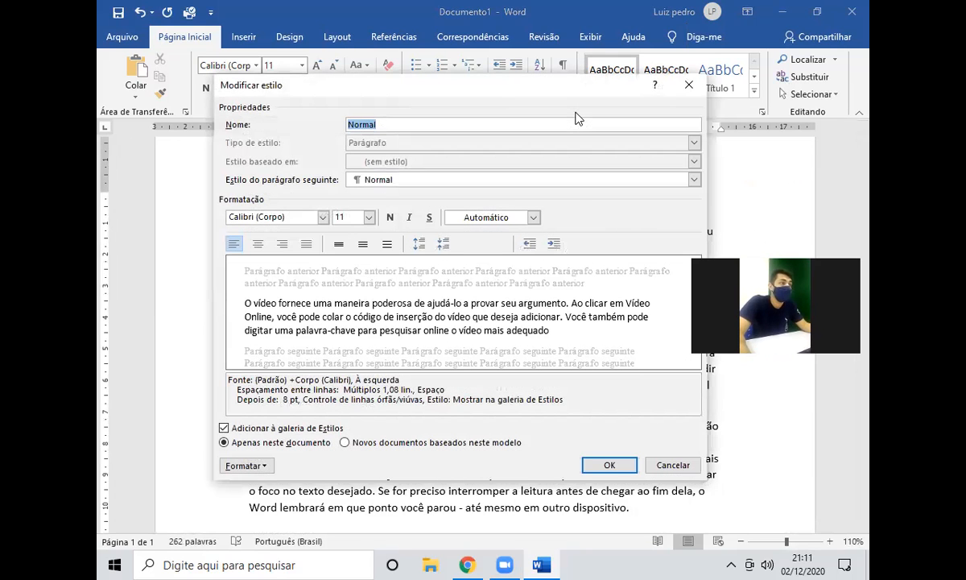
{"action": "left_click", "coordinate": [311, 250]}
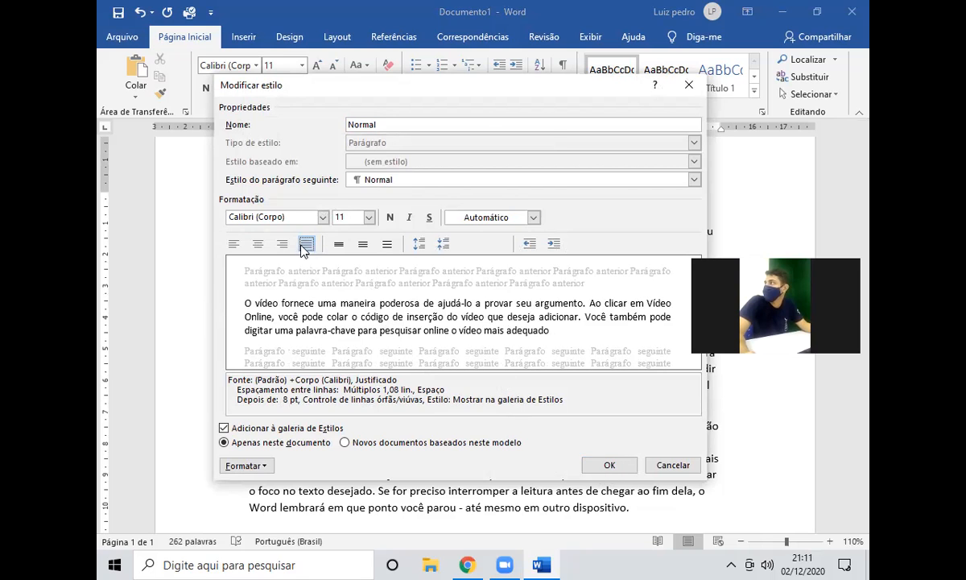
{"action": "left_click", "coordinate": [596, 464]}
{"action": "left_click", "coordinate": [547, 333]}
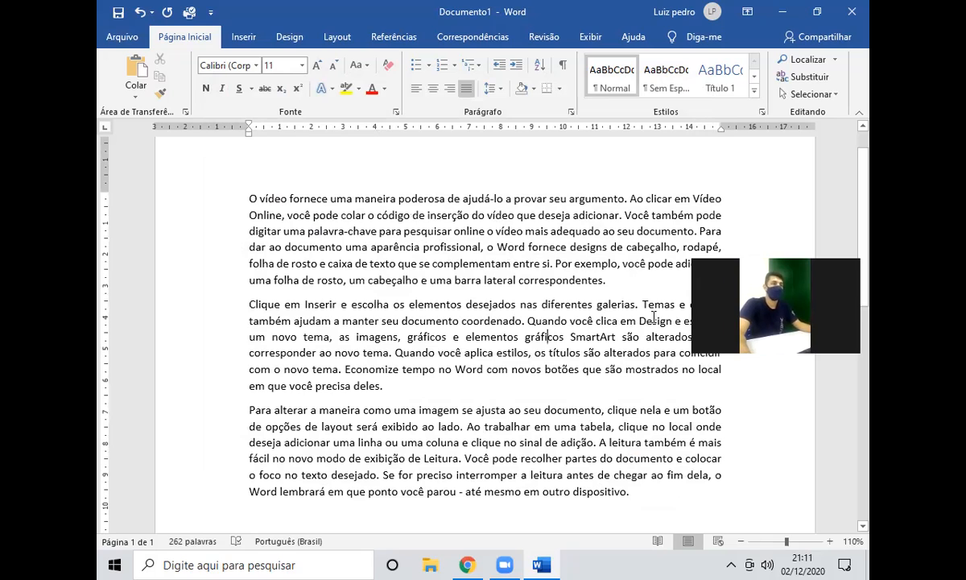
{"action": "key", "text": "ctrl+Home"}
{"action": "key", "text": "Return"}
{"action": "key", "text": "Up"}
{"action": "type", "text": "=rand(3,5)"}
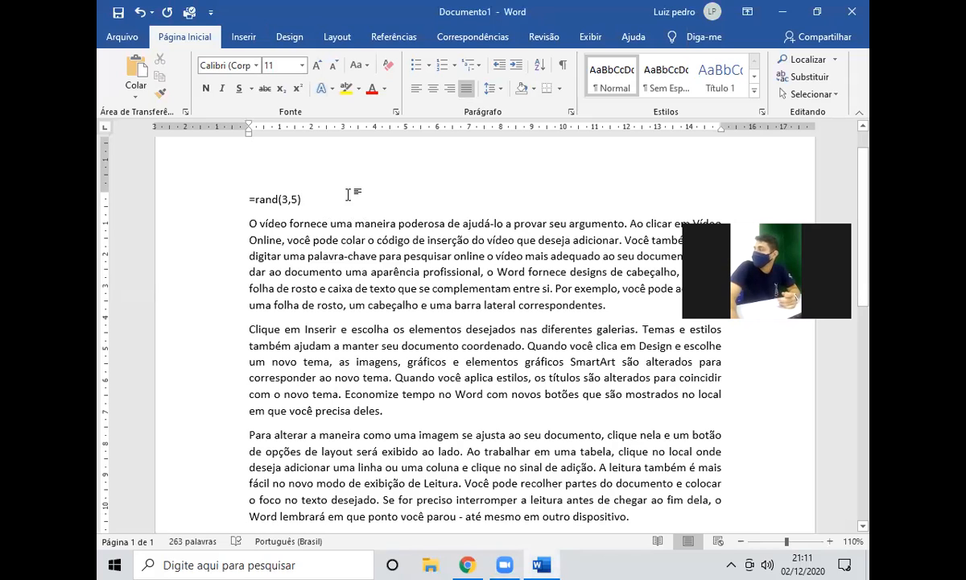
{"action": "triple_click", "coordinate": [348, 194]}
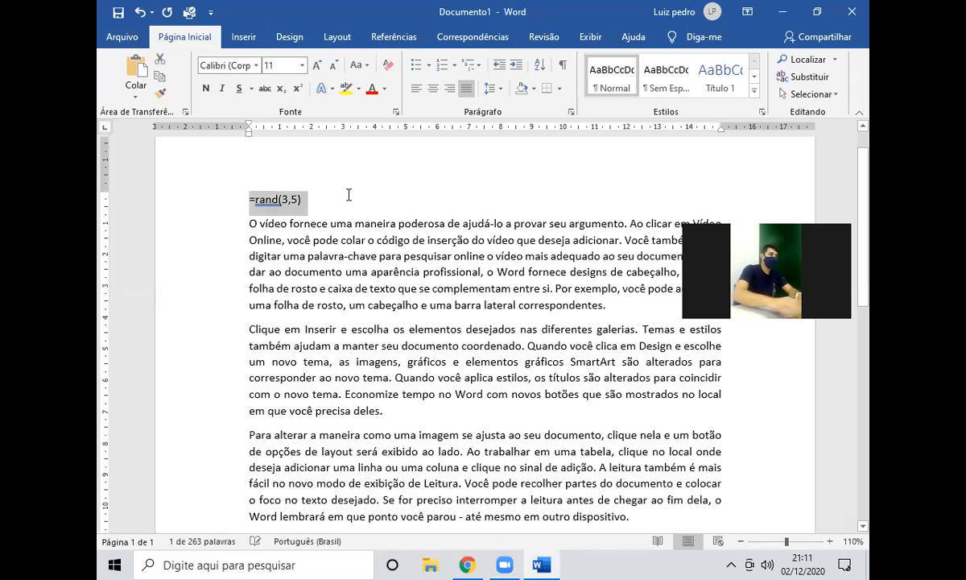
{"action": "key", "text": "Delete"}
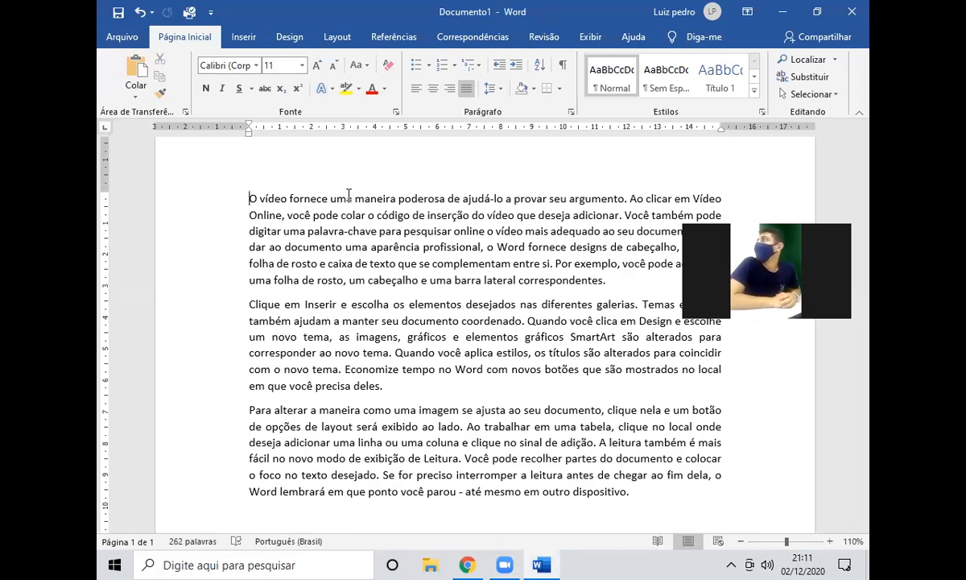
{"action": "scroll", "coordinate": [349, 194], "scroll_direction": "down", "scroll_amount": 1}
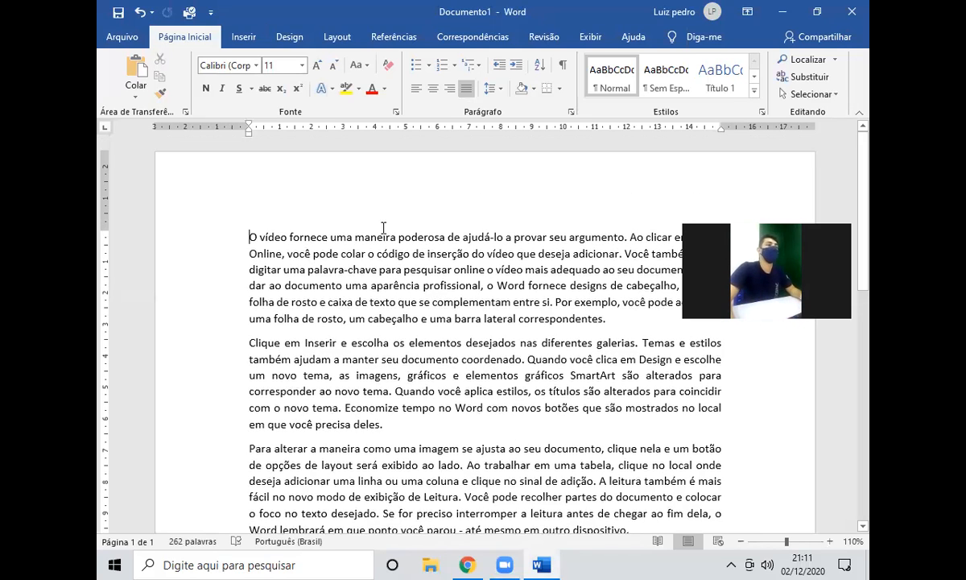
{"action": "scroll", "coordinate": [359, 214], "scroll_direction": "down", "scroll_amount": 1}
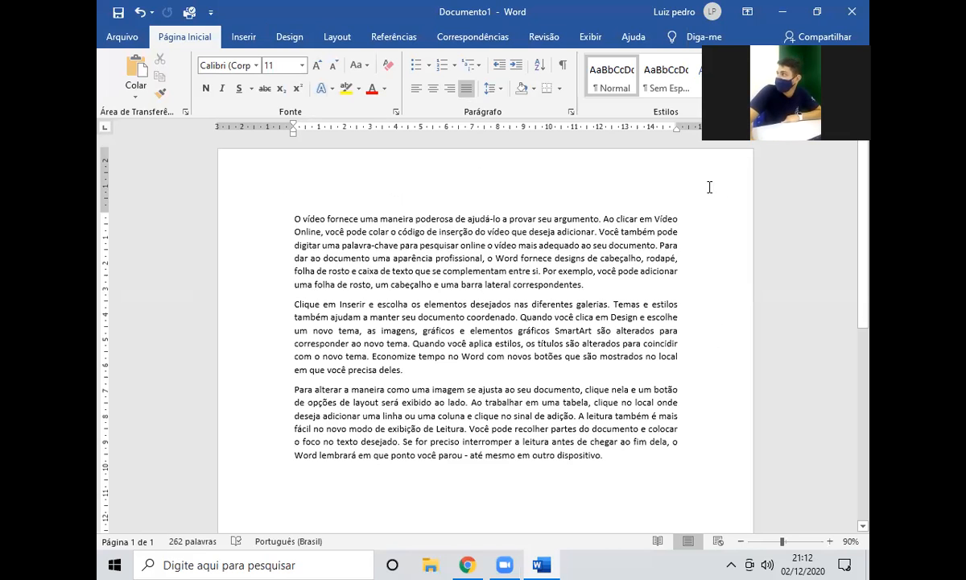
{"action": "scroll", "coordinate": [692, 286], "scroll_direction": "down", "scroll_amount": 8}
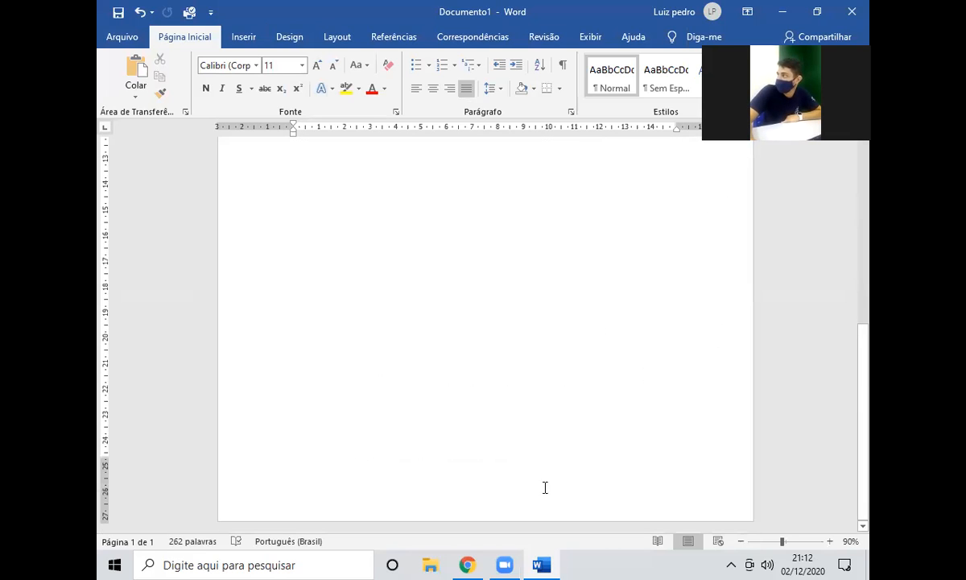
{"action": "scroll", "coordinate": [547, 473], "scroll_direction": "up", "scroll_amount": 8}
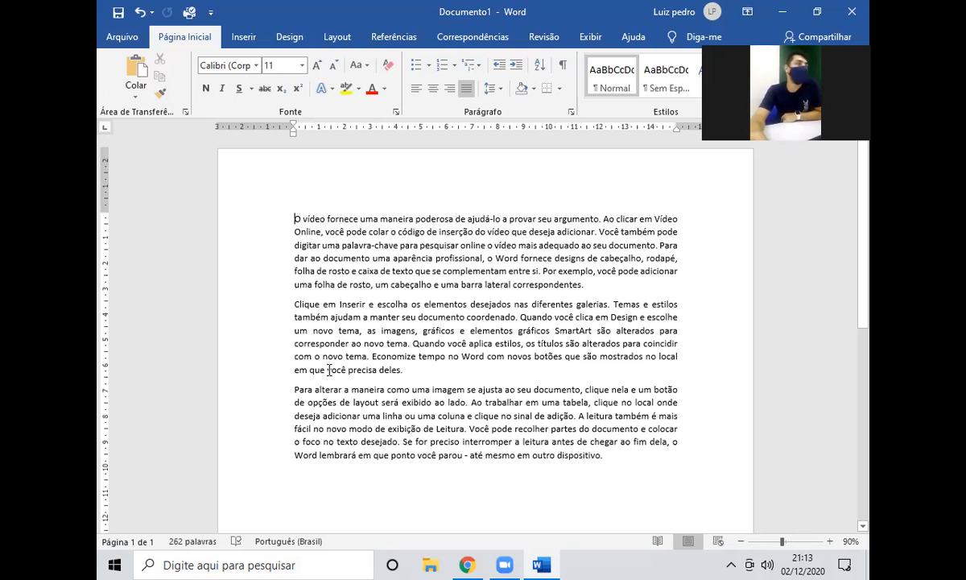
Show the Layout tab's margin presets and look over the sample-text page.
{"action": "left_click", "coordinate": [338, 37]}
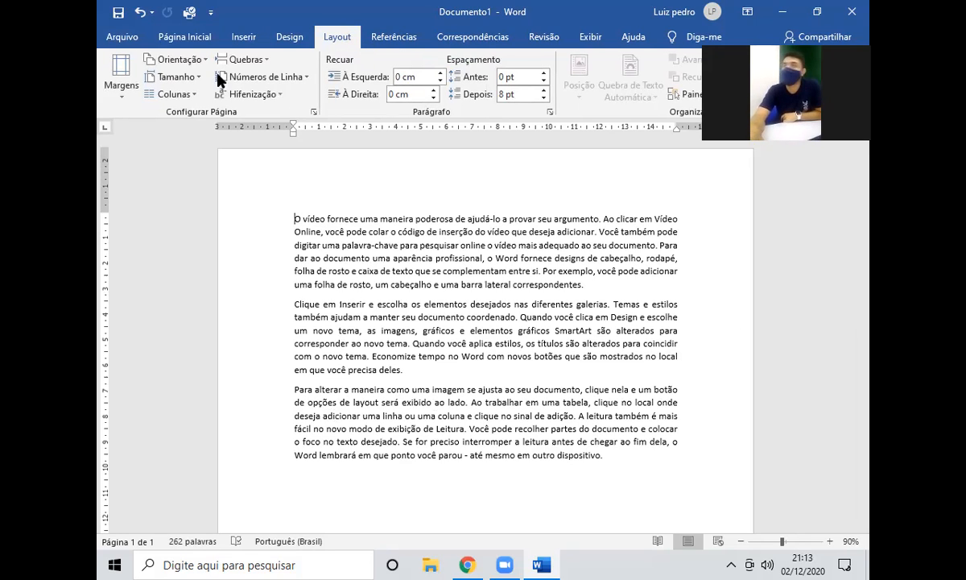
{"action": "left_click", "coordinate": [124, 84]}
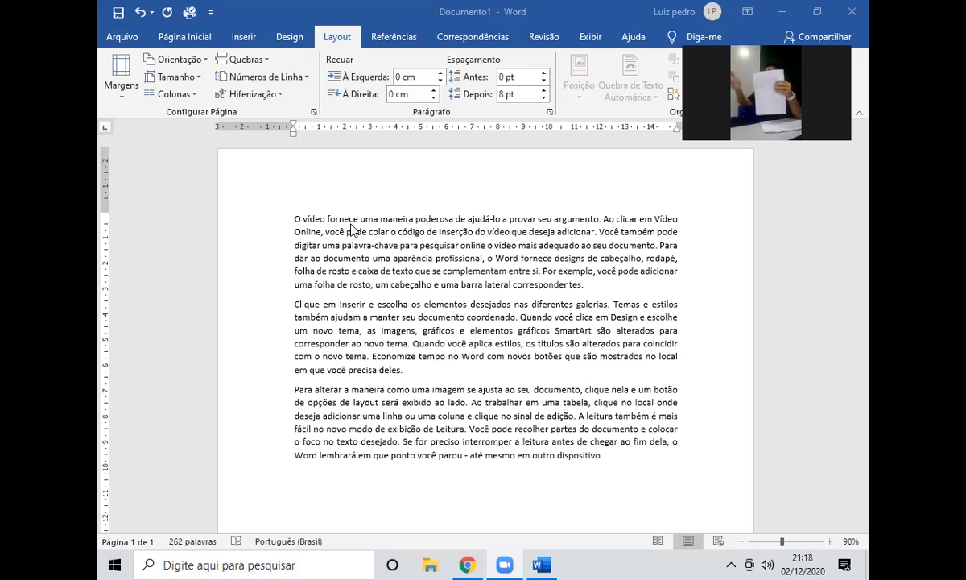
{"action": "scroll", "coordinate": [351, 230], "scroll_direction": "down", "scroll_amount": 1}
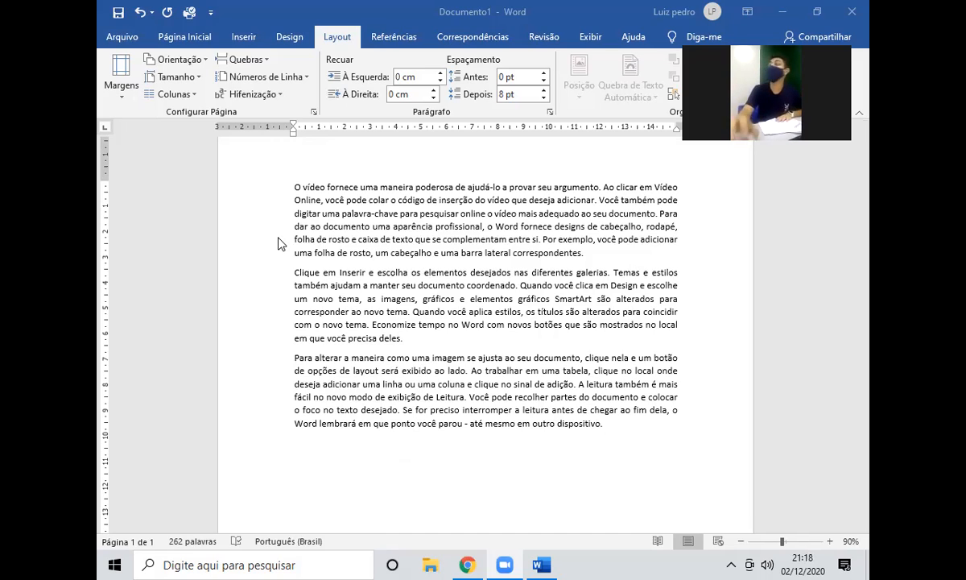
{"action": "scroll", "coordinate": [280, 244], "scroll_direction": "up", "scroll_amount": 1}
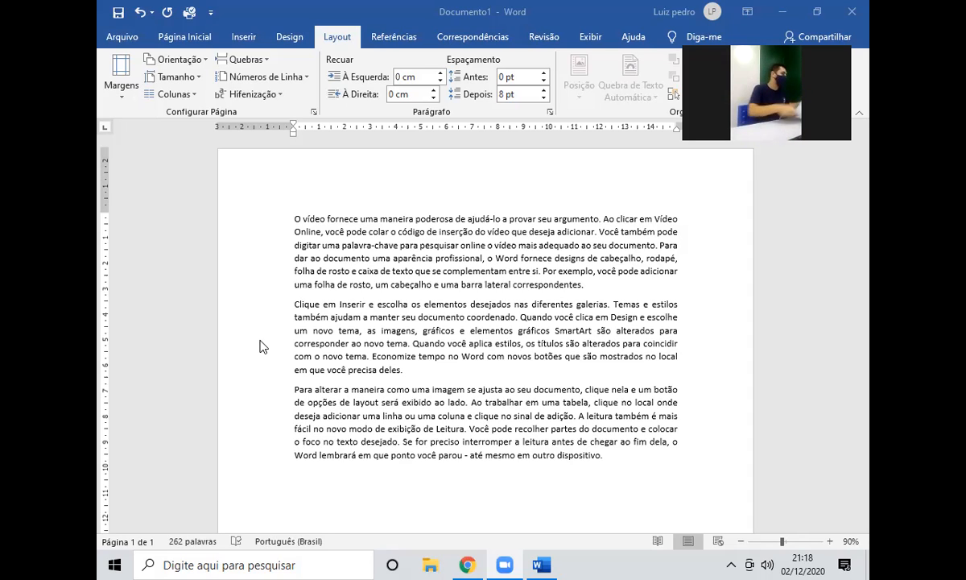
{"action": "left_click", "coordinate": [121, 76]}
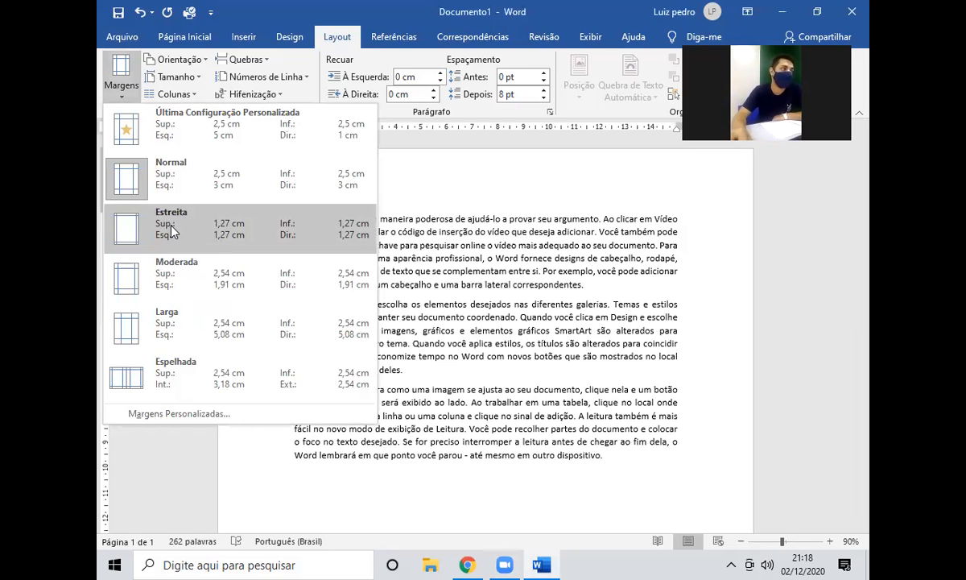
{"action": "left_click", "coordinate": [193, 226]}
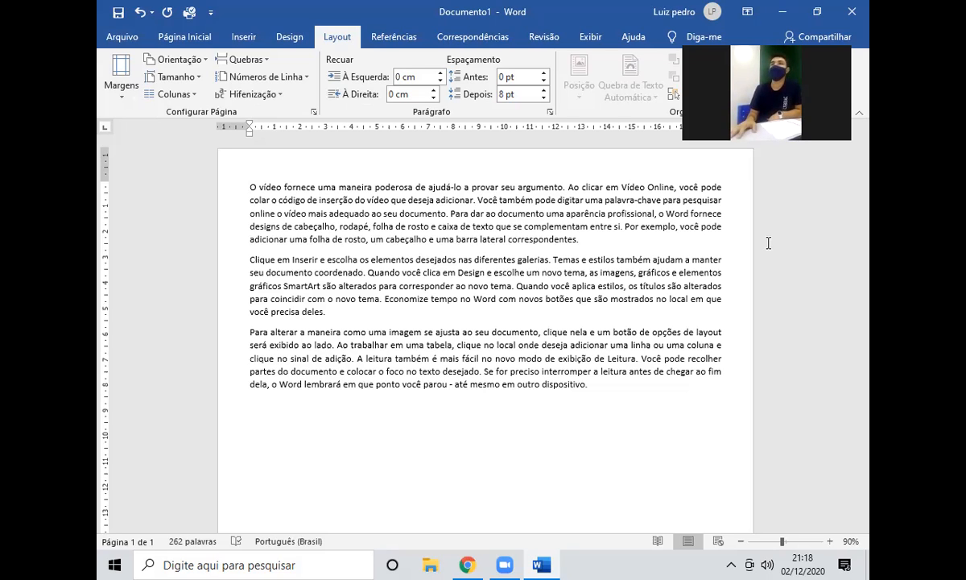
{"action": "left_click", "coordinate": [118, 87]}
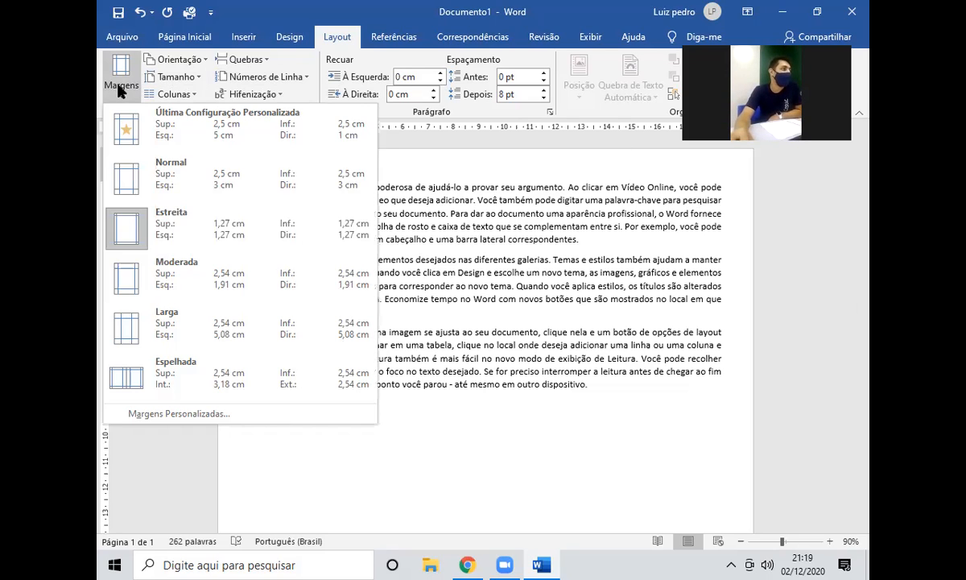
{"action": "left_click", "coordinate": [137, 339]}
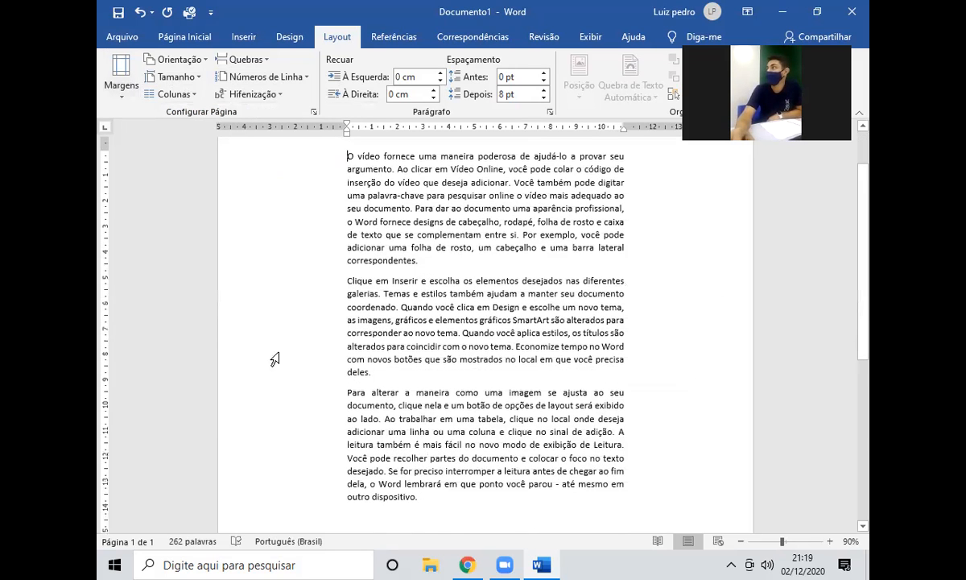
{"action": "scroll", "coordinate": [264, 249], "scroll_direction": "up", "scroll_amount": 2}
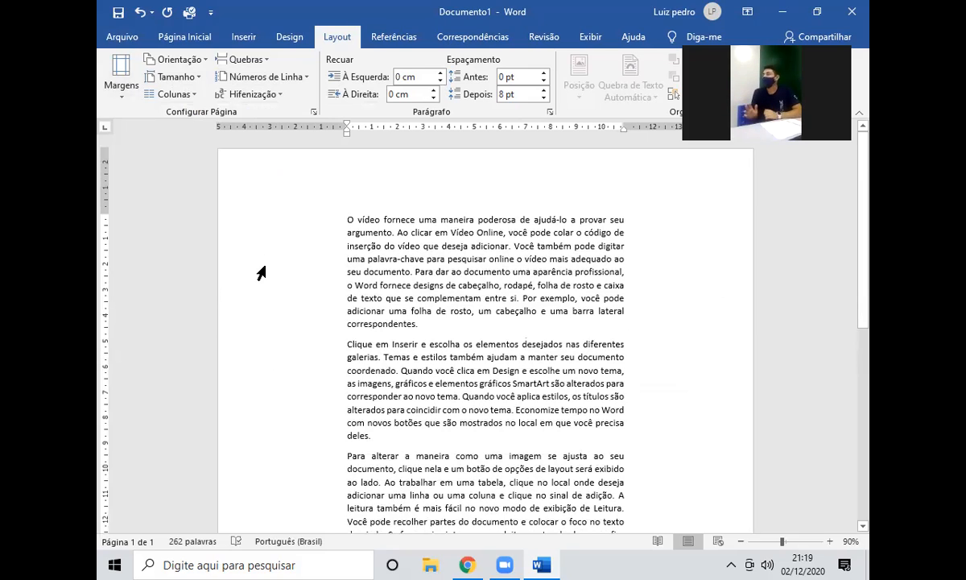
{"action": "left_click", "coordinate": [118, 84]}
{"action": "left_click", "coordinate": [173, 135]}
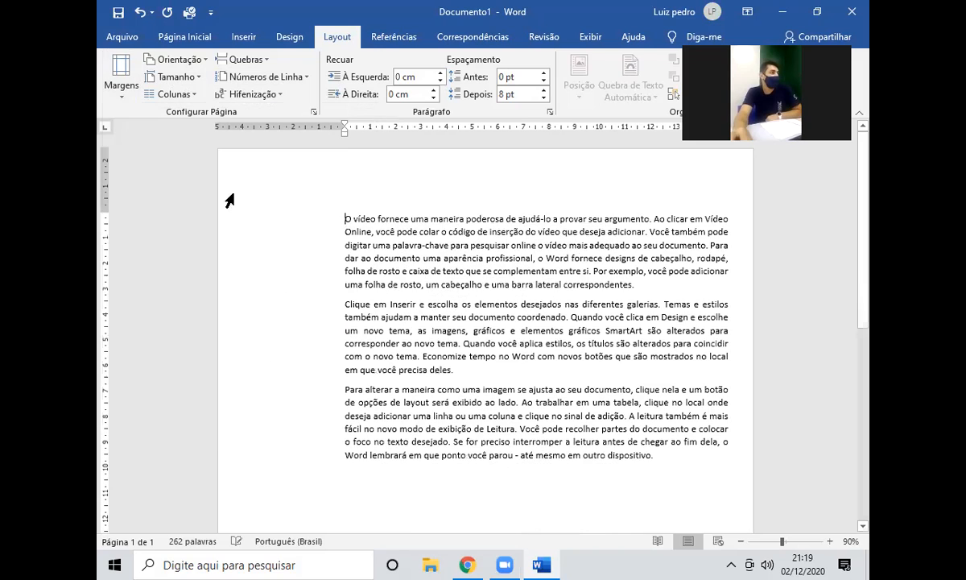
{"action": "left_click", "coordinate": [119, 80]}
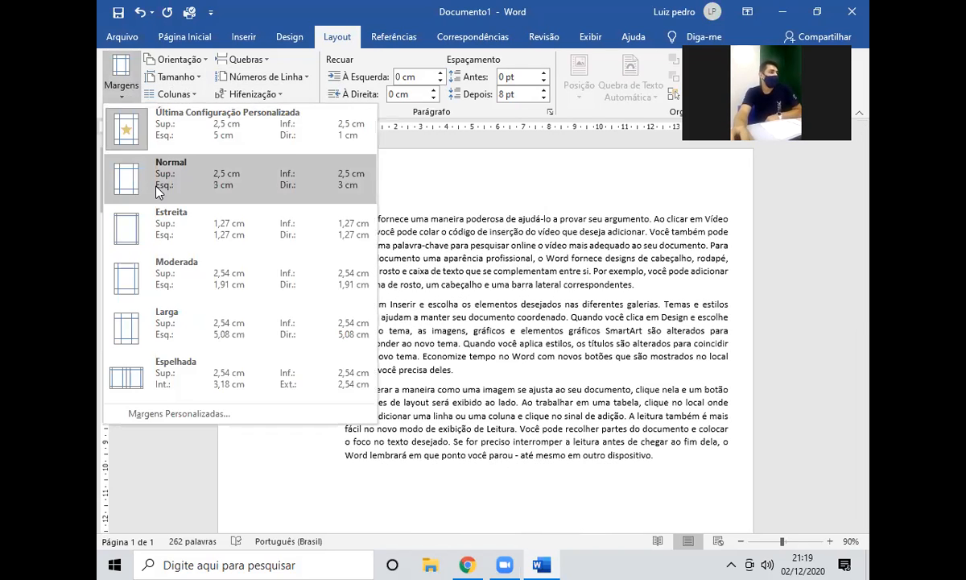
{"action": "left_click", "coordinate": [158, 184]}
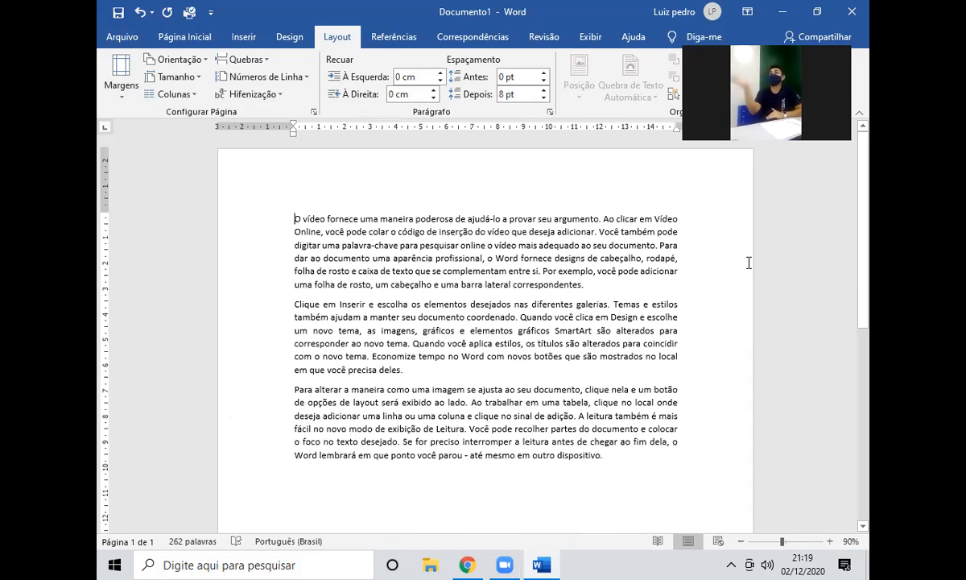
Under Margens Personalizadas, enter 2 cm top, bottom and right margins and a 3,2 cm left margin, then apply.
{"action": "left_click", "coordinate": [121, 87]}
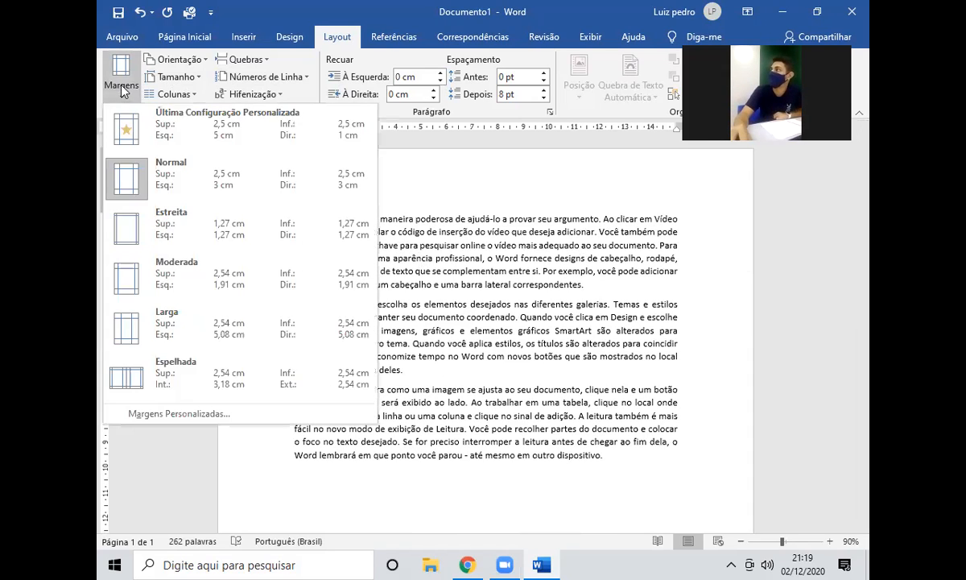
{"action": "left_click", "coordinate": [260, 412]}
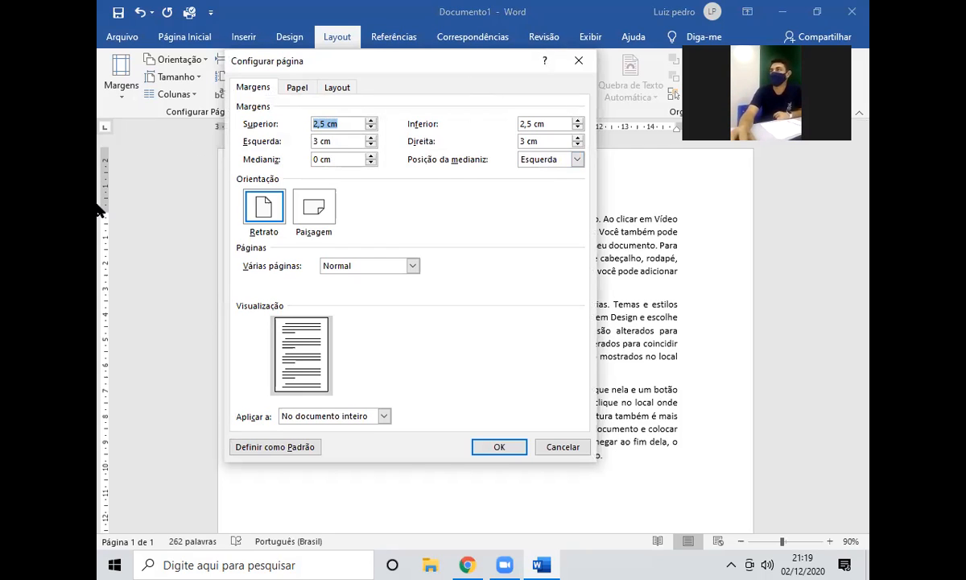
{"action": "left_click", "coordinate": [324, 123]}
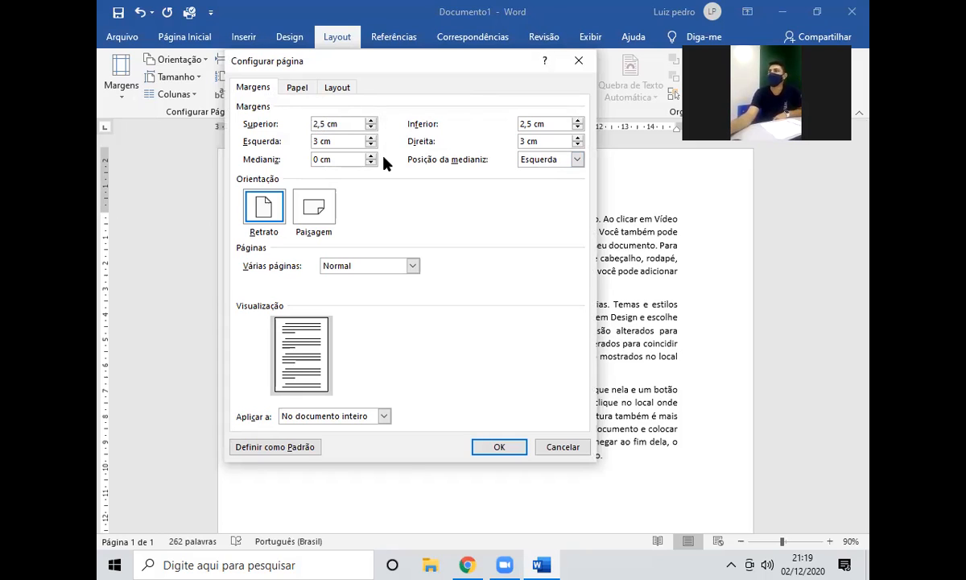
{"action": "key", "text": "BackSpace"}
{"action": "key", "text": "BackSpace"}
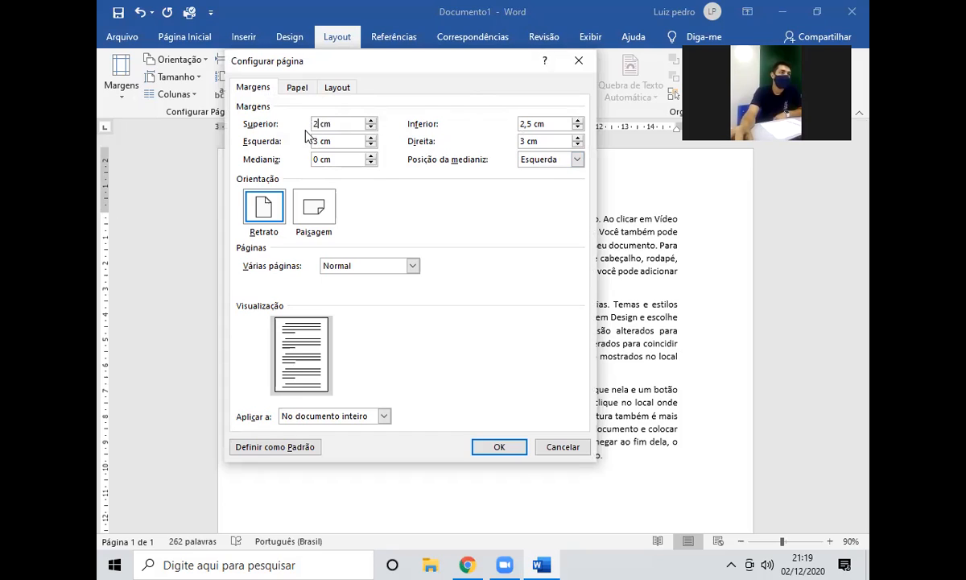
{"action": "left_click", "coordinate": [531, 123]}
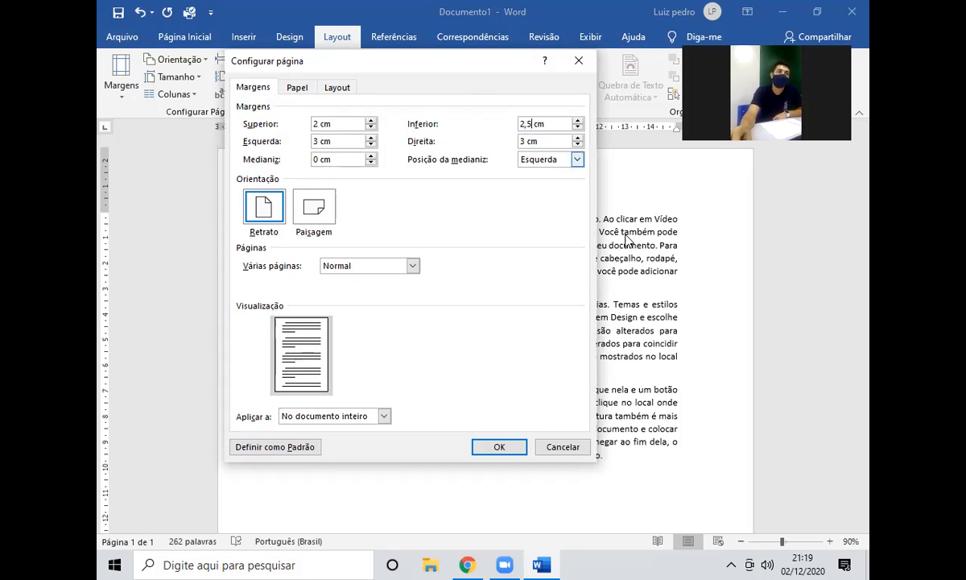
{"action": "key", "text": "BackSpace"}
{"action": "key", "text": "BackSpace"}
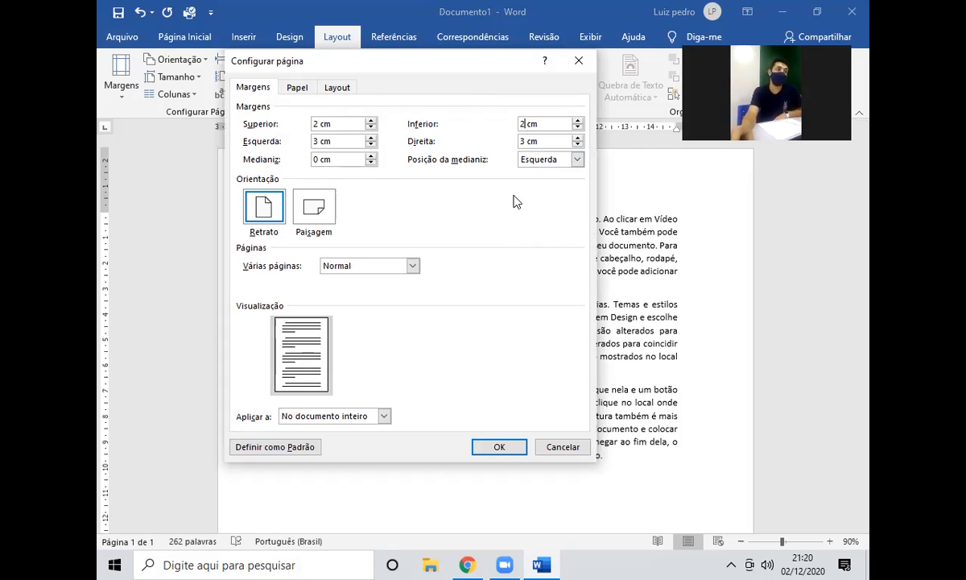
{"action": "double_click", "coordinate": [522, 141]}
{"action": "type", "text": "2"}
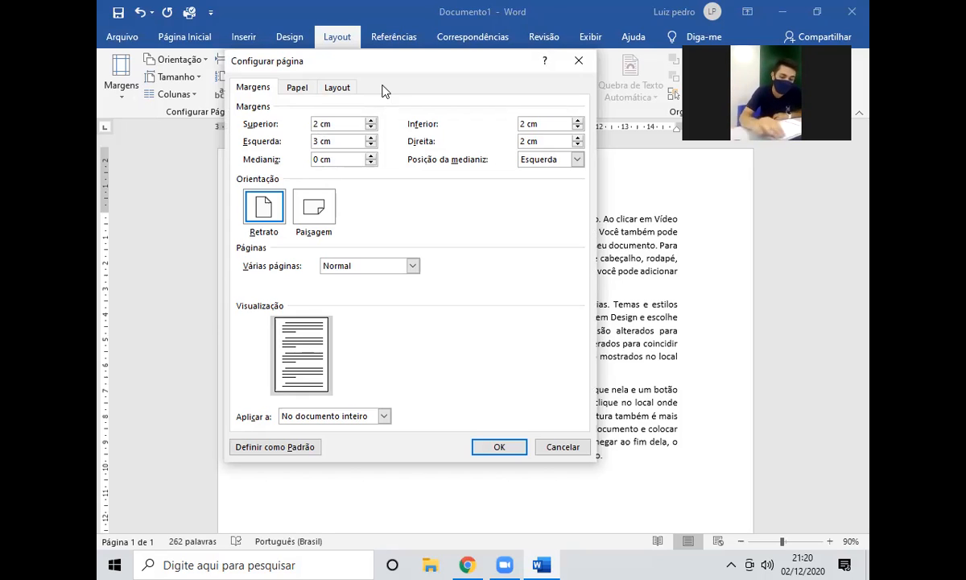
{"action": "type", "text": ",2"}
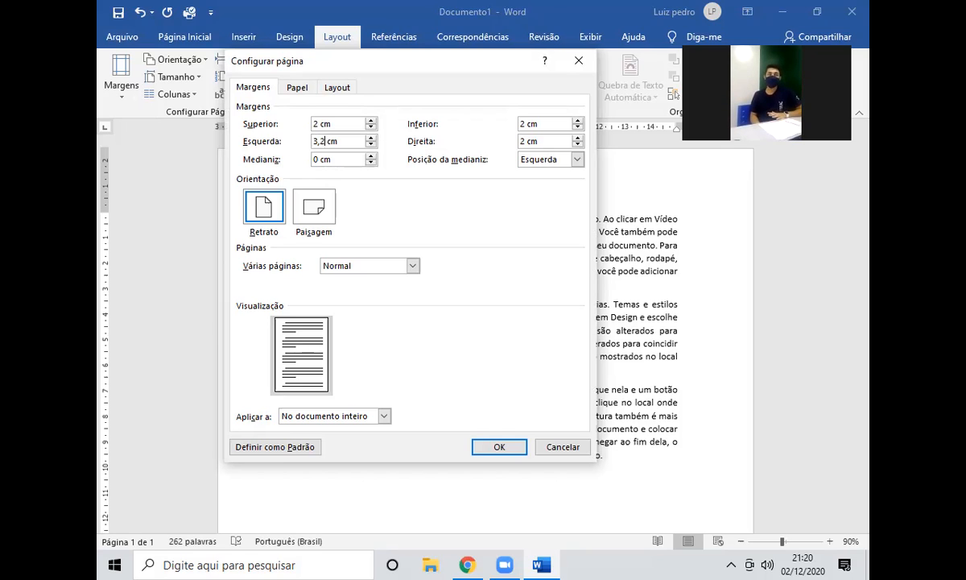
{"action": "left_click", "coordinate": [492, 447]}
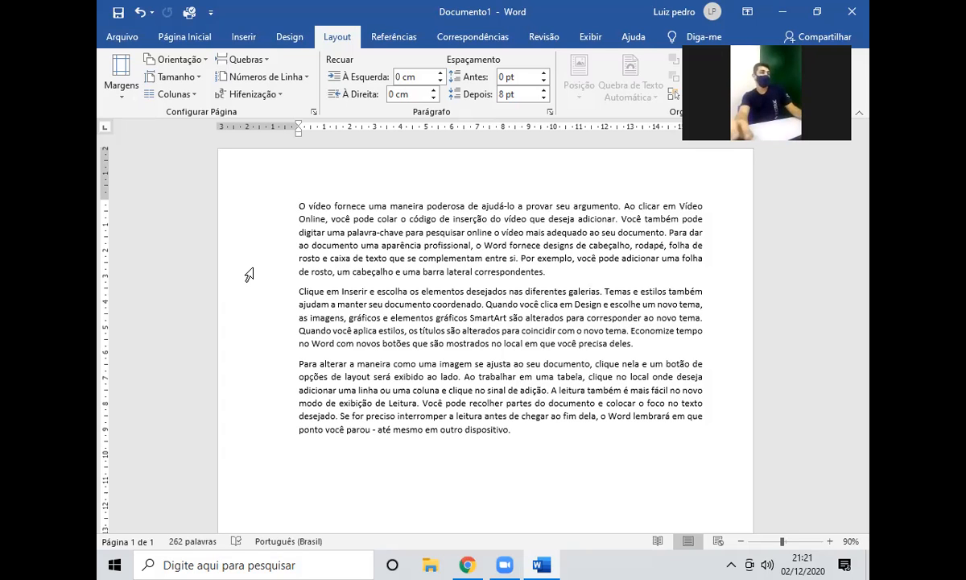
Practise selecting the first paragraph, parts of paragraphs two and three, and the last line.
{"action": "scroll", "coordinate": [250, 274], "scroll_direction": "up", "scroll_amount": 1}
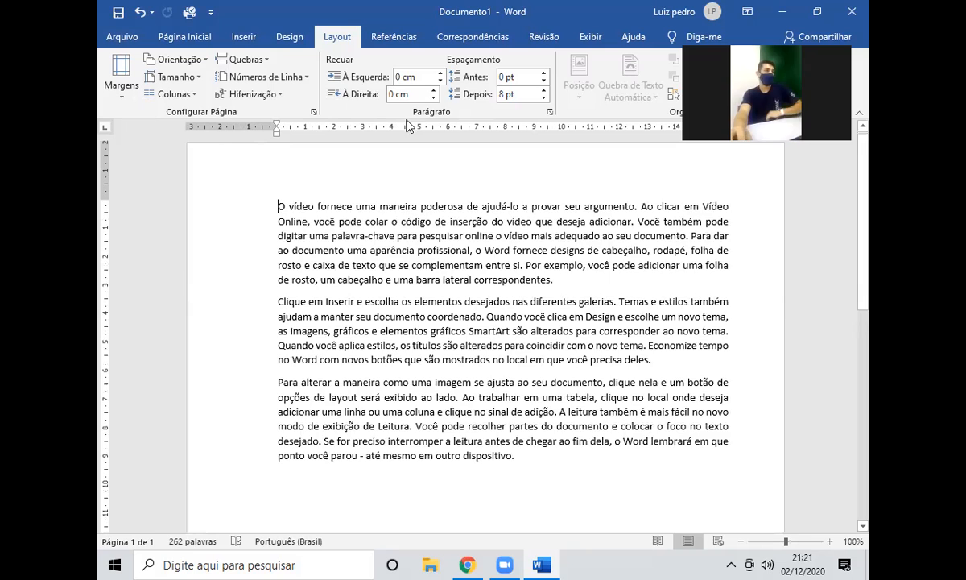
{"action": "scroll", "coordinate": [460, 248], "scroll_direction": "down", "scroll_amount": 1}
{"action": "scroll", "coordinate": [370, 272], "scroll_direction": "up", "scroll_amount": 1}
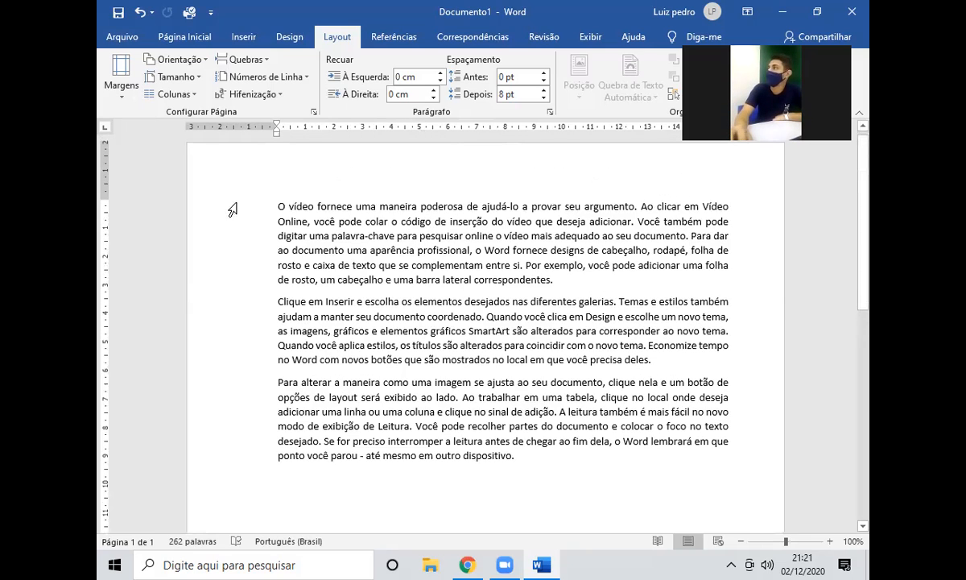
{"action": "left_click_drag", "start_coordinate": [243, 190], "coordinate": [548, 280]}
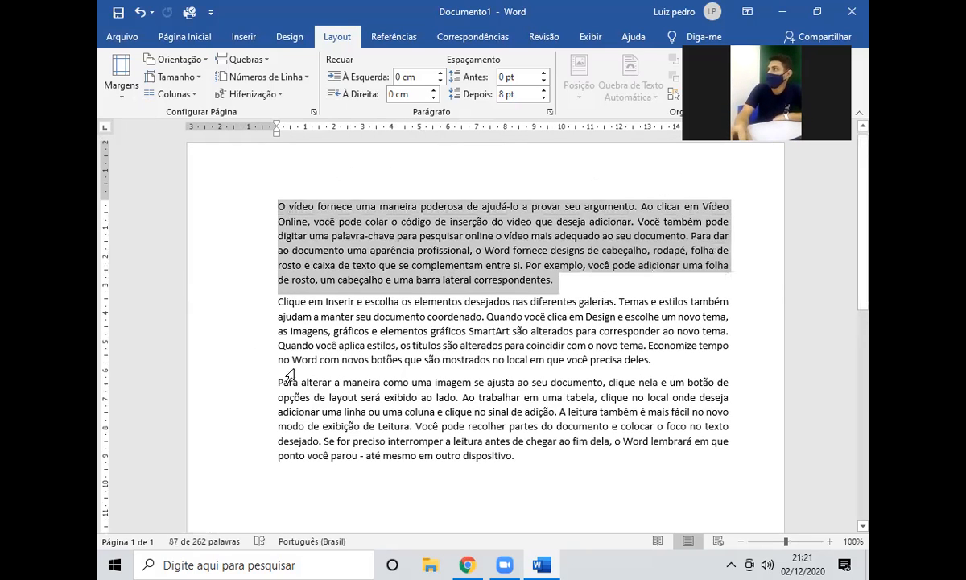
{"action": "left_click_drag", "start_coordinate": [293, 371], "coordinate": [323, 388]}
{"action": "left_click_drag", "start_coordinate": [229, 374], "coordinate": [243, 452]}
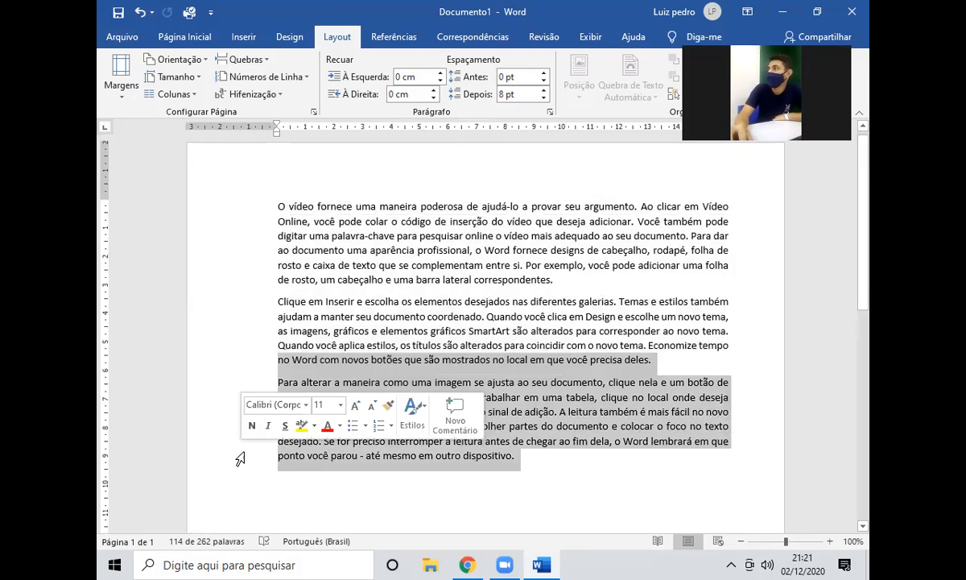
{"action": "left_click", "coordinate": [240, 456]}
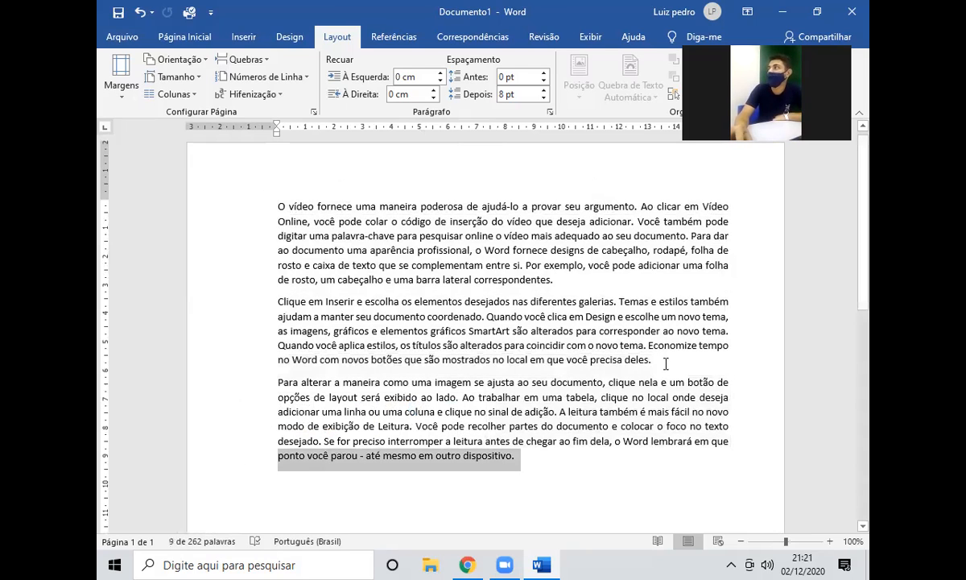
Triple-click to select the entire second paragraph.
{"action": "triple_click", "coordinate": [438, 305]}
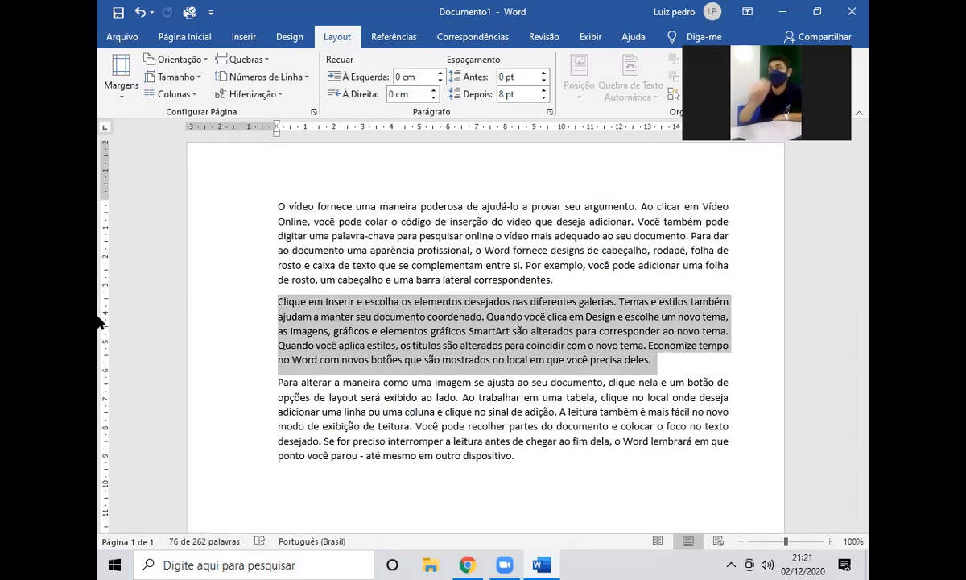
{"action": "scroll", "coordinate": [338, 314], "scroll_direction": "down", "scroll_amount": 2}
{"action": "scroll", "coordinate": [355, 316], "scroll_direction": "up", "scroll_amount": 1}
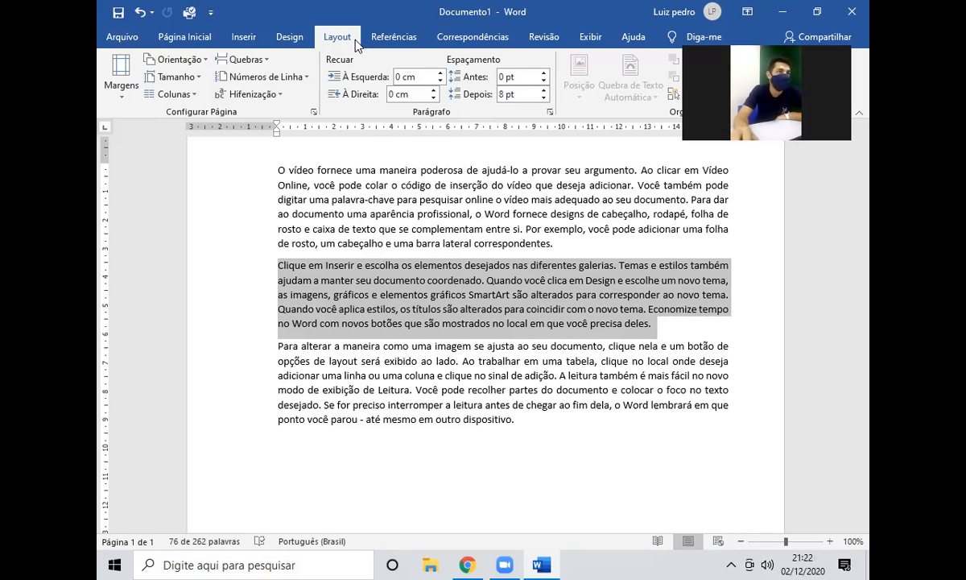
Try two-column and three-column layouts on the selected second paragraph.
{"action": "left_click", "coordinate": [174, 94]}
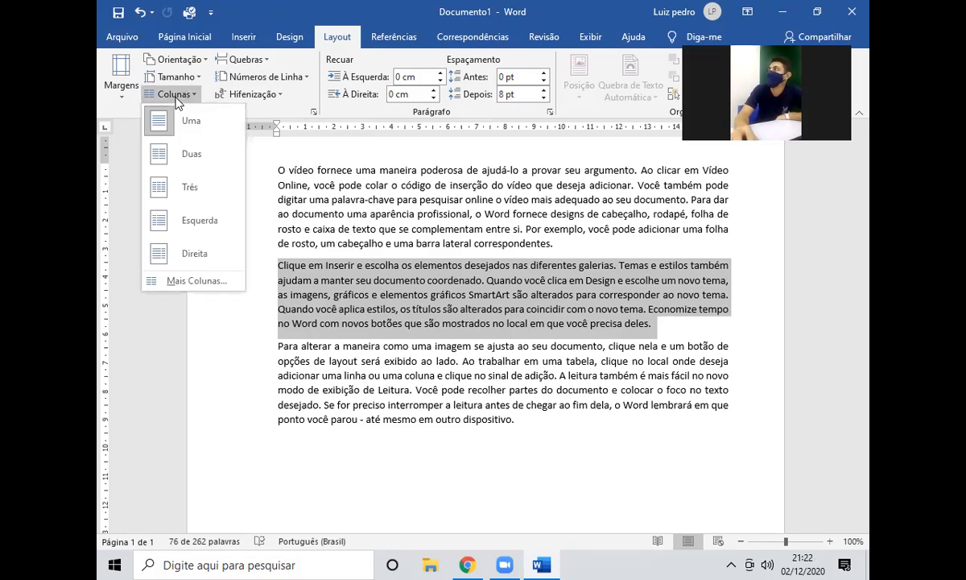
{"action": "left_click", "coordinate": [200, 153]}
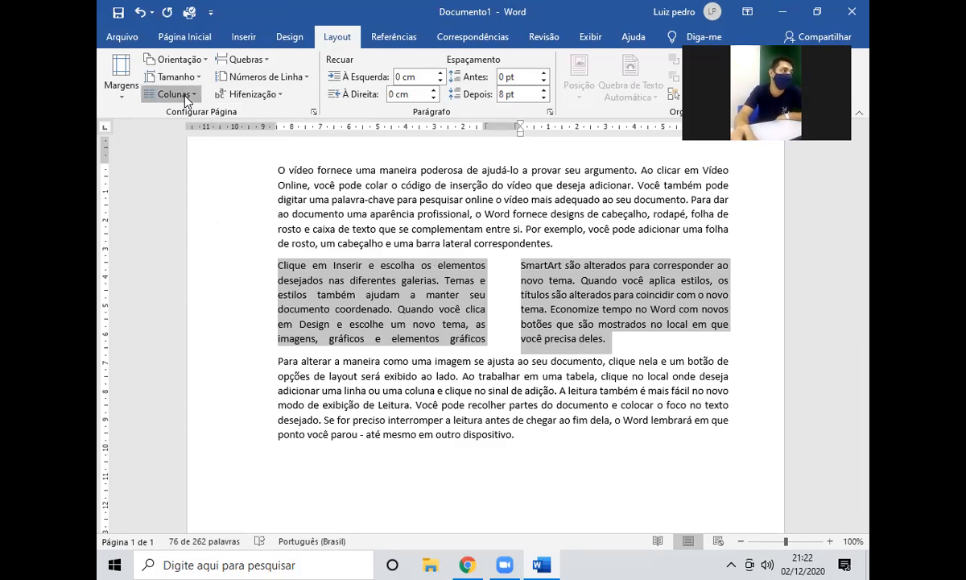
{"action": "left_click", "coordinate": [174, 93]}
{"action": "left_click", "coordinate": [201, 180]}
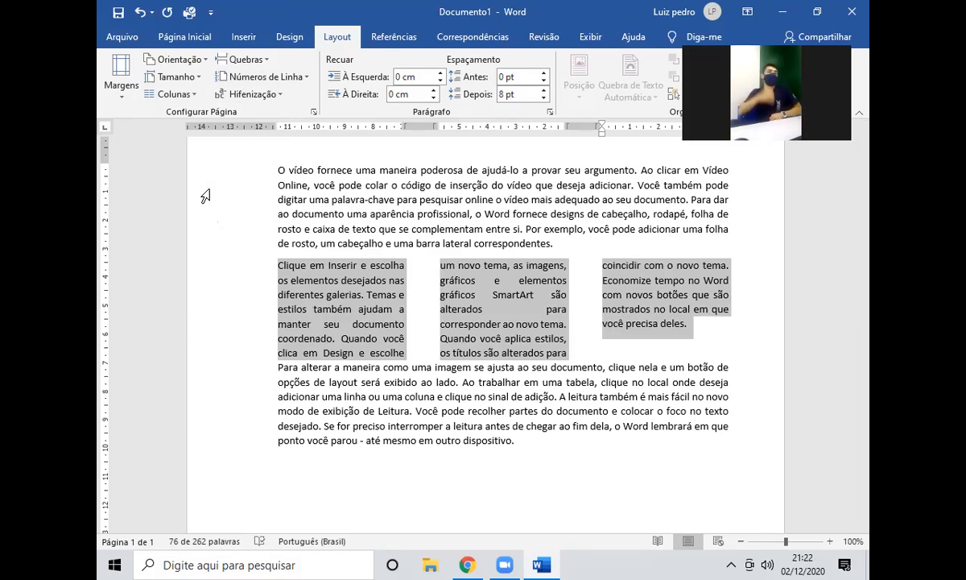
{"action": "left_click", "coordinate": [171, 94]}
{"action": "left_click", "coordinate": [190, 150]}
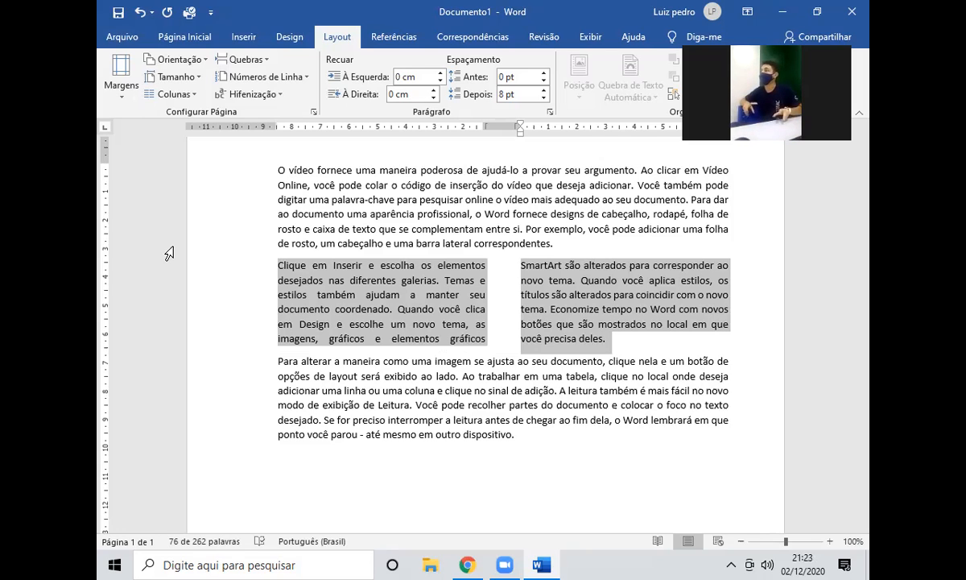
{"action": "left_click", "coordinate": [162, 94]}
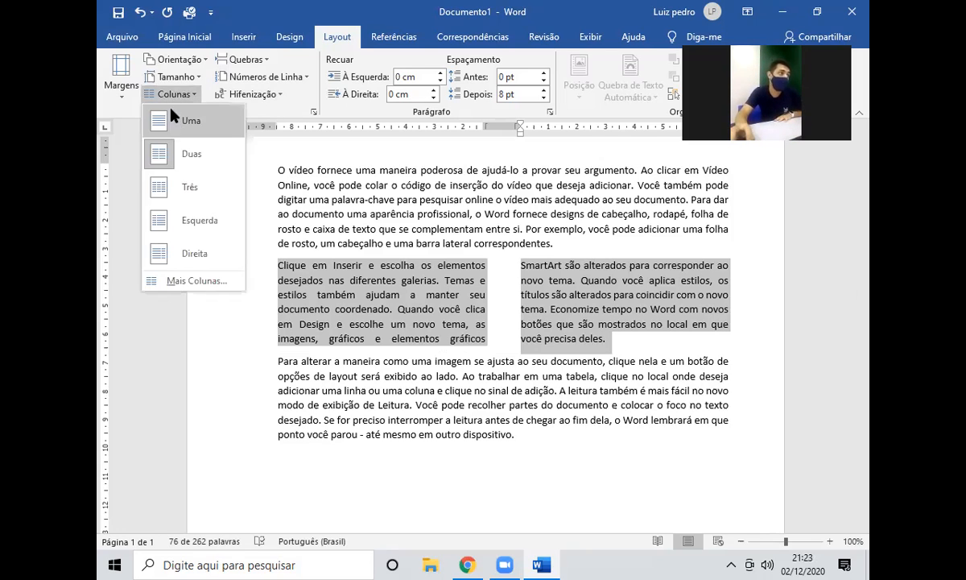
{"action": "left_click", "coordinate": [168, 179]}
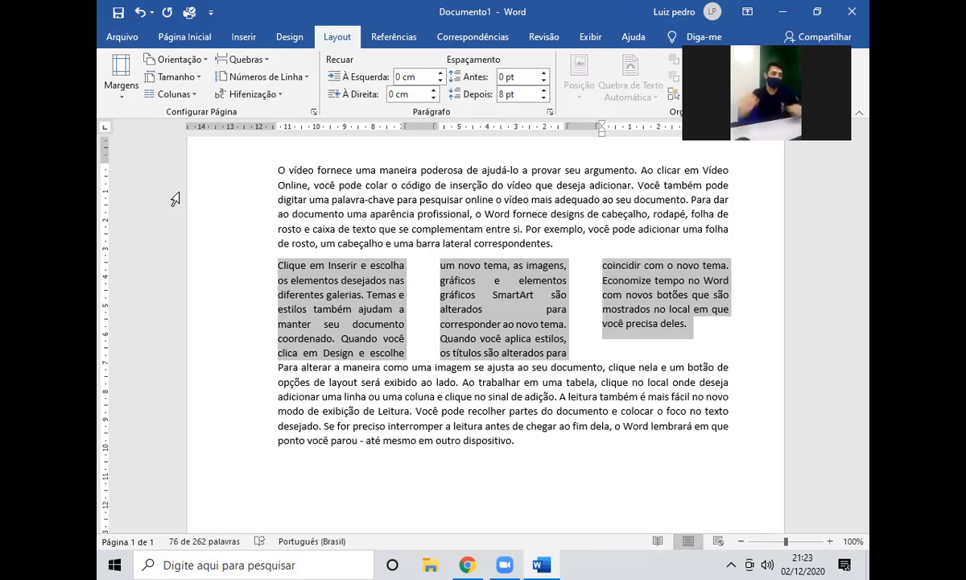
Undo and redo to compare, ending with the paragraph in one column.
{"action": "key", "text": "ctrl+z"}
{"action": "key", "text": "ctrl+y"}
{"action": "key", "text": "ctrl+z"}
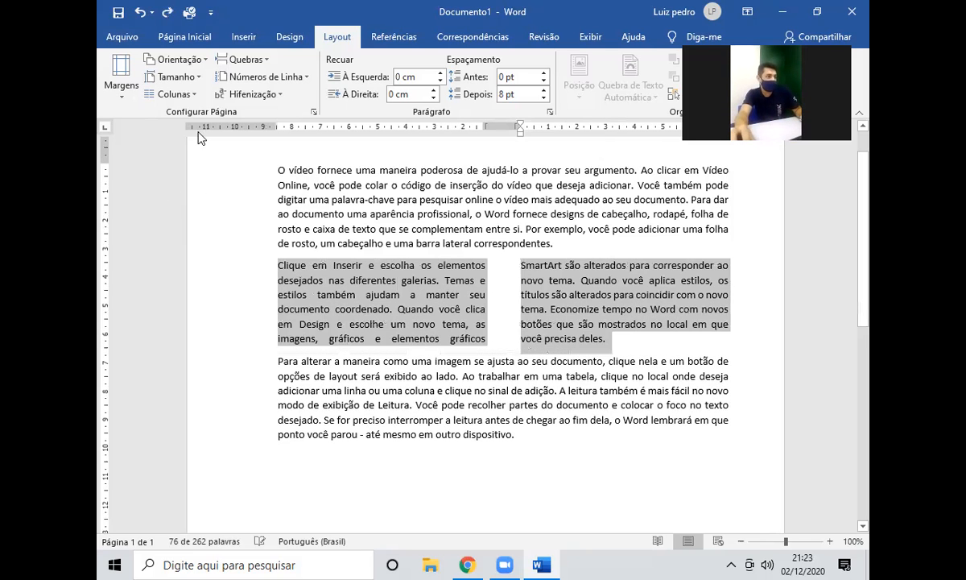
{"action": "key", "text": "ctrl+z"}
{"action": "left_click", "coordinate": [403, 233]}
Select all and shrink the document's font size step by step down to 8.
{"action": "key", "text": "ctrl+a"}
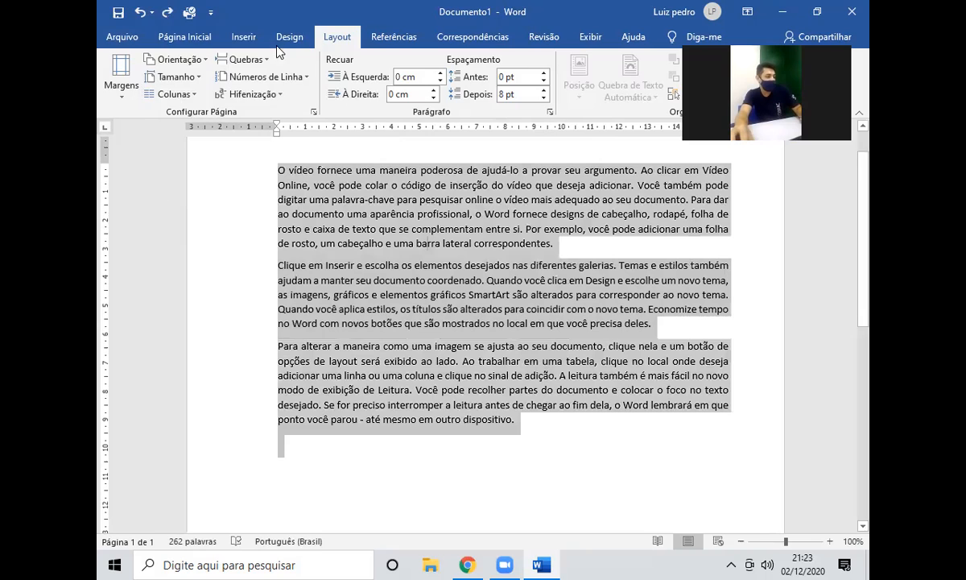
{"action": "left_click", "coordinate": [184, 36]}
{"action": "left_click", "coordinate": [331, 68]}
{"action": "left_click", "coordinate": [331, 68]}
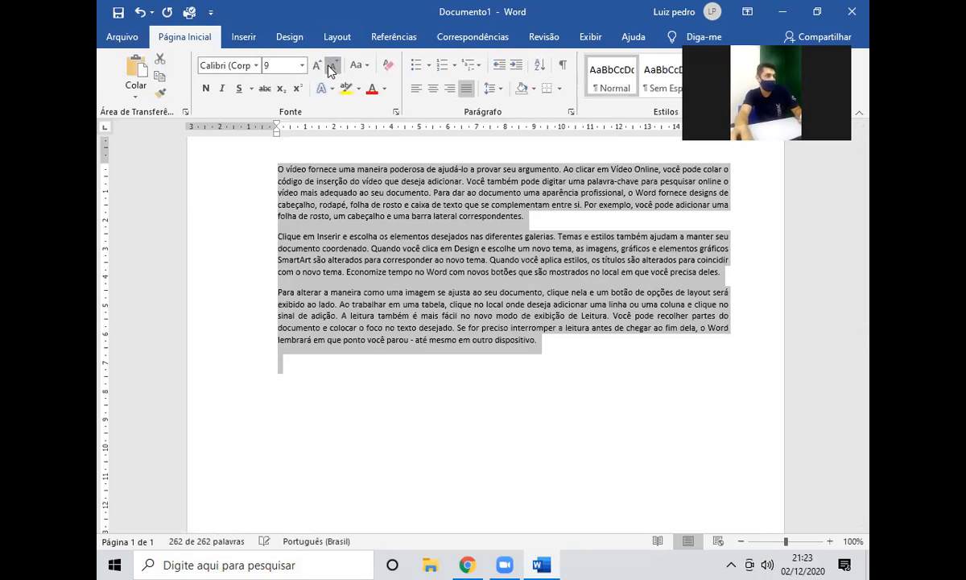
{"action": "left_click", "coordinate": [331, 68]}
{"action": "left_click", "coordinate": [424, 260]}
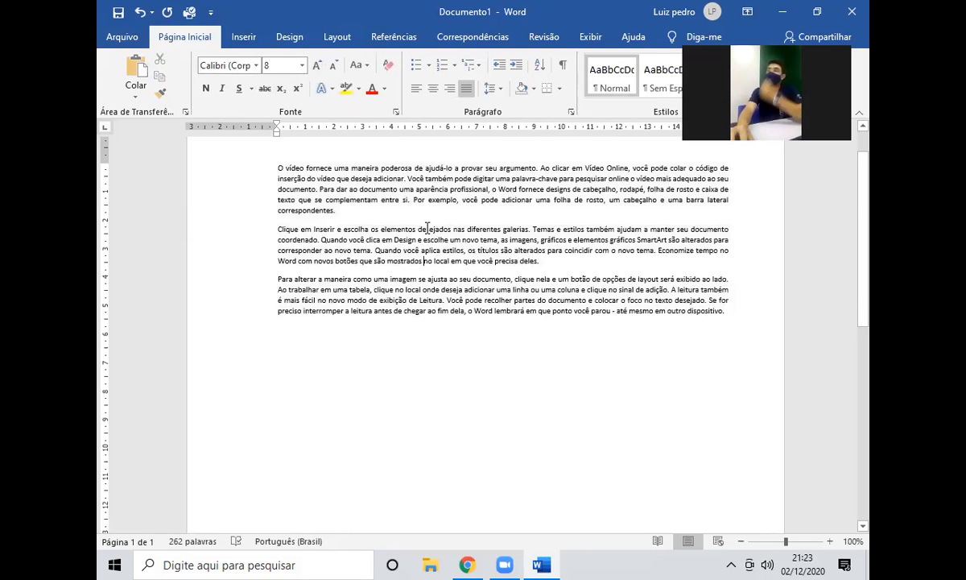
Try two columns on the second paragraph, undo it, and select the whole document.
{"action": "left_click_drag", "start_coordinate": [278, 167], "coordinate": [722, 179]}
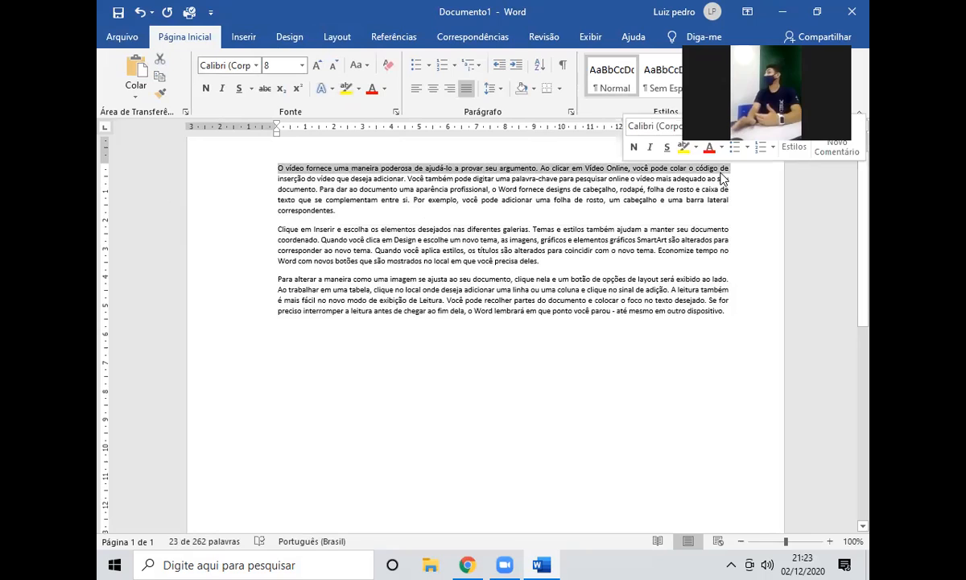
{"action": "left_click", "coordinate": [331, 210]}
{"action": "left_click_drag", "start_coordinate": [536, 261], "coordinate": [278, 229]}
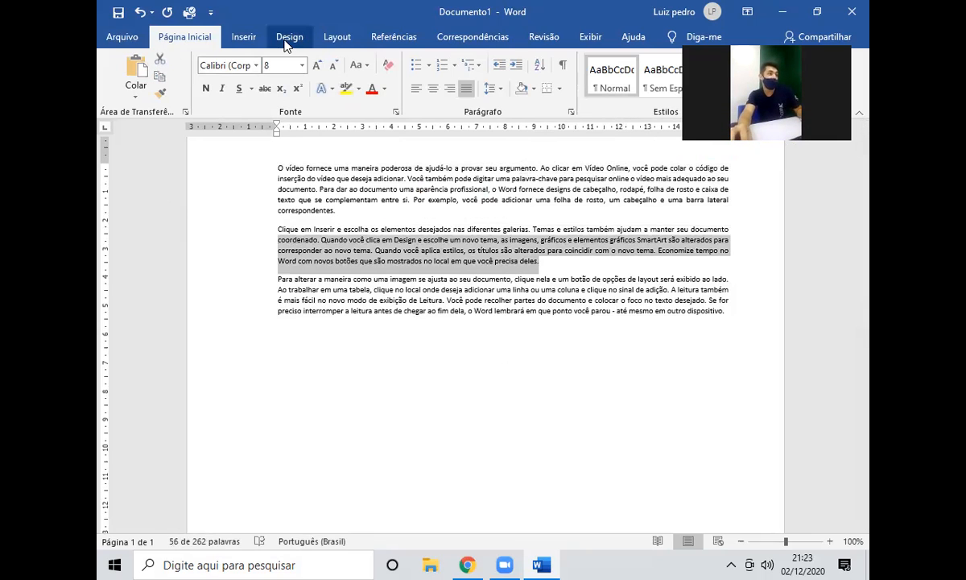
{"action": "left_click", "coordinate": [336, 37]}
{"action": "left_click", "coordinate": [168, 95]}
{"action": "left_click", "coordinate": [190, 152]}
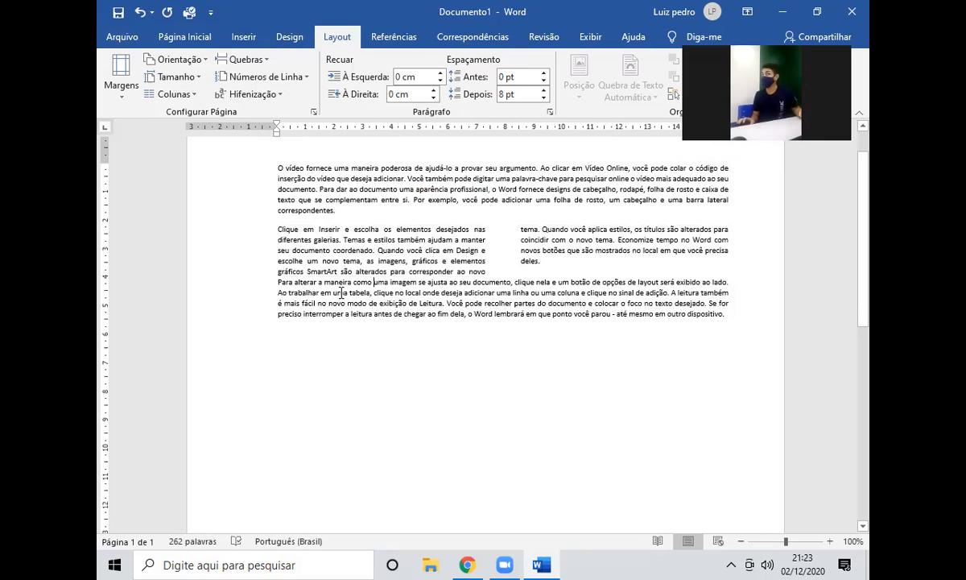
{"action": "key", "text": "ctrl+z"}
{"action": "key", "text": "ctrl+a"}
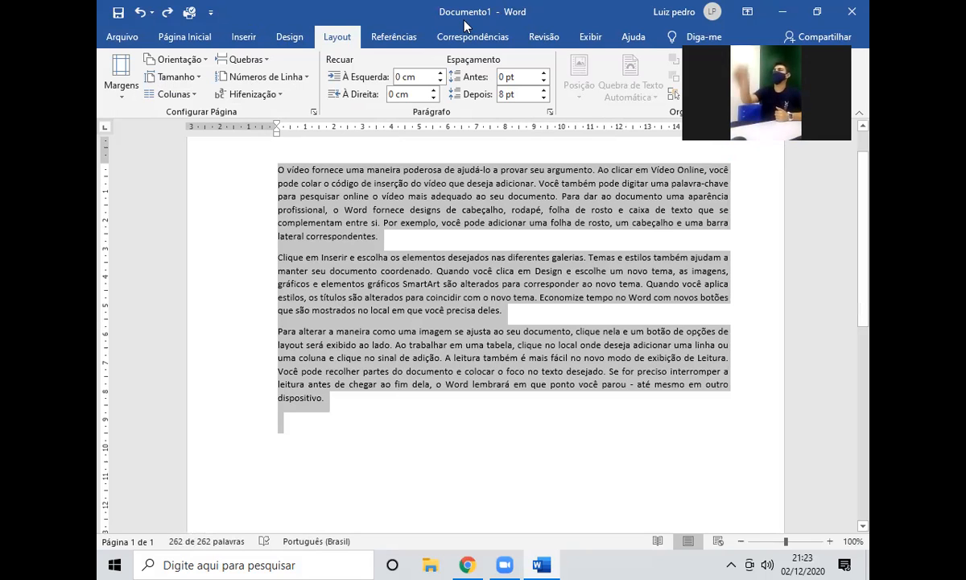
Enlarge all the text from size 10 to 11 with Aumentar Fonte, then deselect.
{"action": "left_click", "coordinate": [184, 36]}
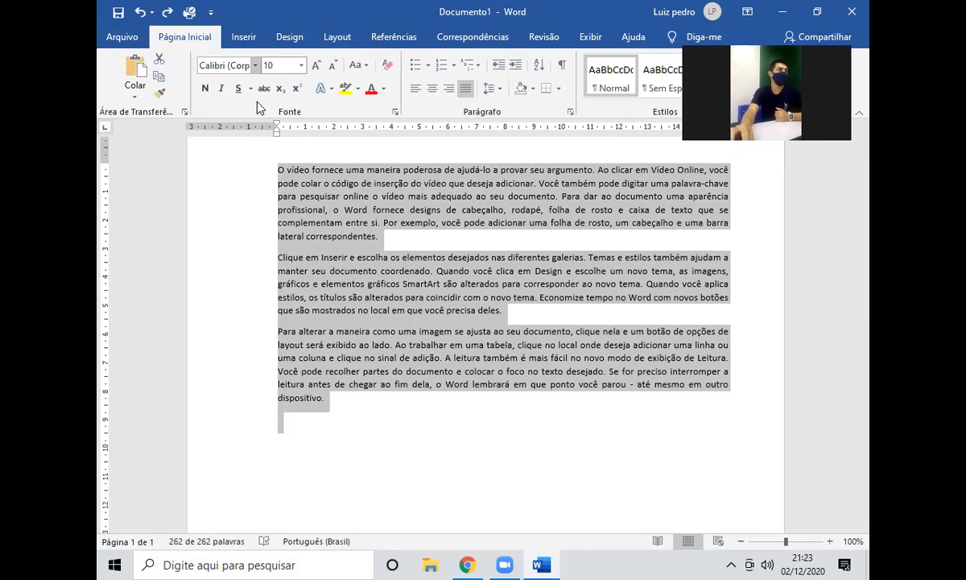
{"action": "left_click", "coordinate": [316, 66]}
{"action": "left_click", "coordinate": [625, 437]}
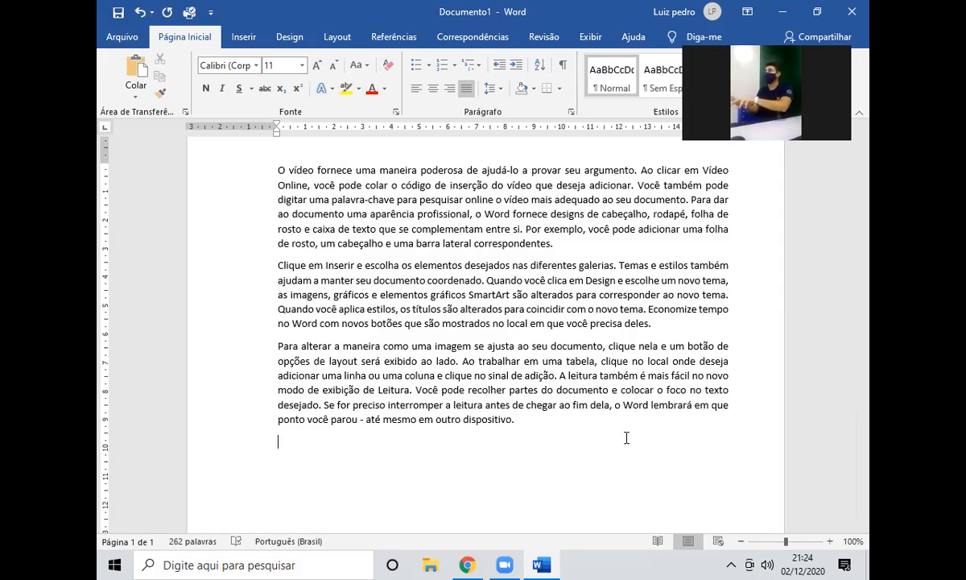
Select paragraph two and set Mais Colunas to 10 columns.
{"action": "left_click_drag", "start_coordinate": [651, 323], "coordinate": [263, 271]}
{"action": "left_click", "coordinate": [243, 36]}
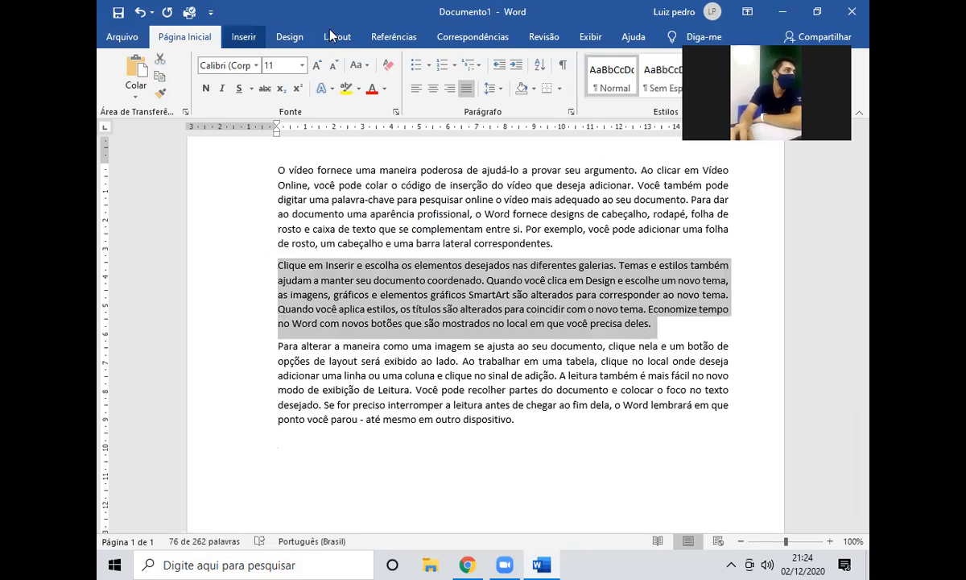
{"action": "left_click", "coordinate": [341, 42]}
{"action": "left_click", "coordinate": [170, 94]}
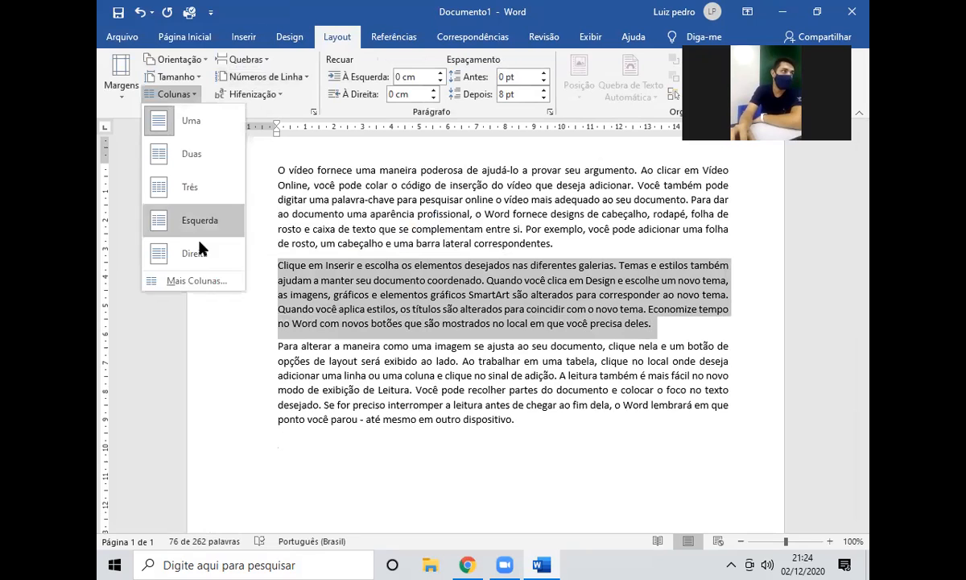
{"action": "left_click", "coordinate": [194, 282]}
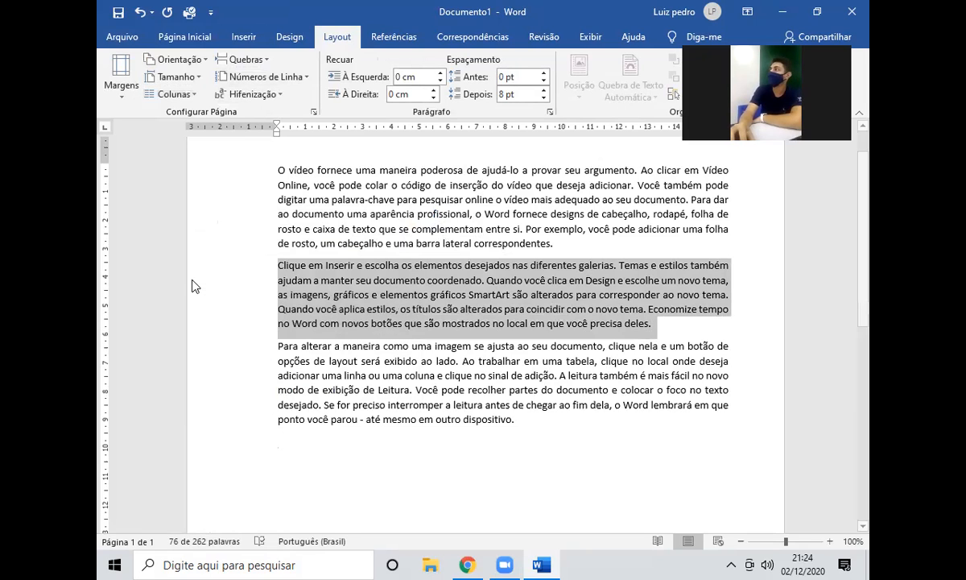
{"action": "left_click", "coordinate": [433, 225]}
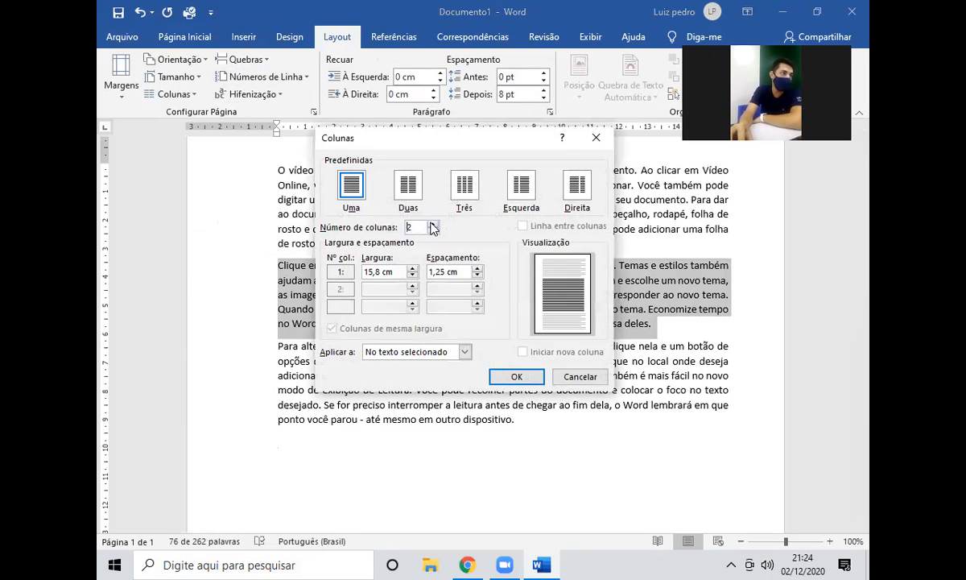
{"action": "left_click", "coordinate": [434, 225]}
{"action": "left_click", "coordinate": [433, 224]}
{"action": "left_click", "coordinate": [433, 225]}
{"action": "left_click", "coordinate": [433, 225]}
{"action": "left_click", "coordinate": [434, 225]}
{"action": "left_click", "coordinate": [433, 225]}
{"action": "left_click", "coordinate": [433, 225]}
{"action": "left_click", "coordinate": [433, 225]}
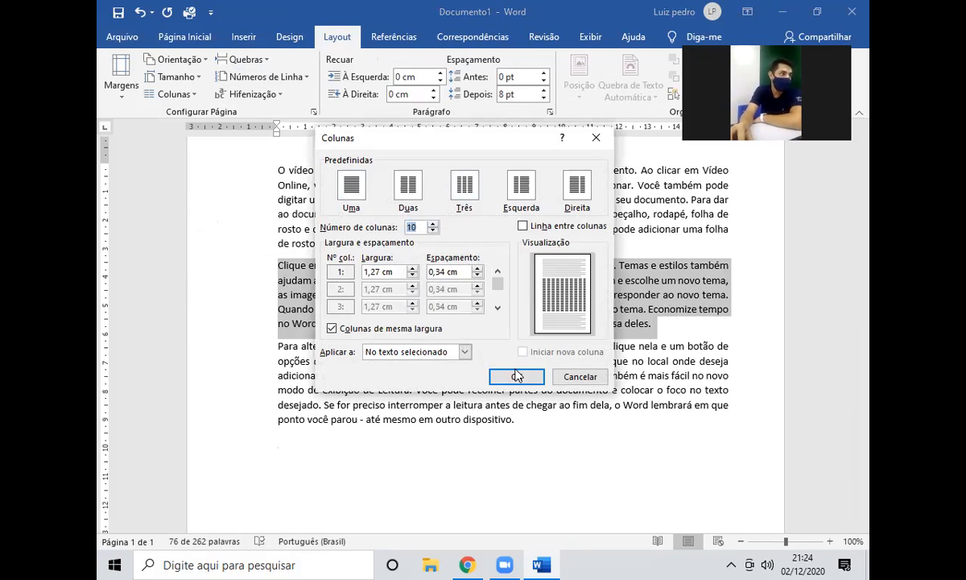
{"action": "left_click", "coordinate": [502, 376]}
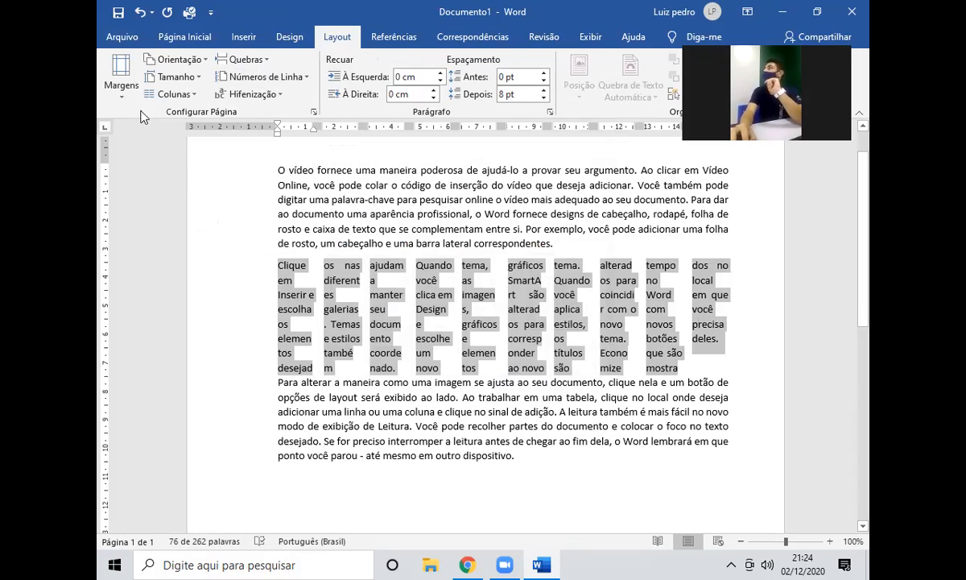
Try landscape orientation, then undo it together with the two-column change.
{"action": "left_click", "coordinate": [173, 76]}
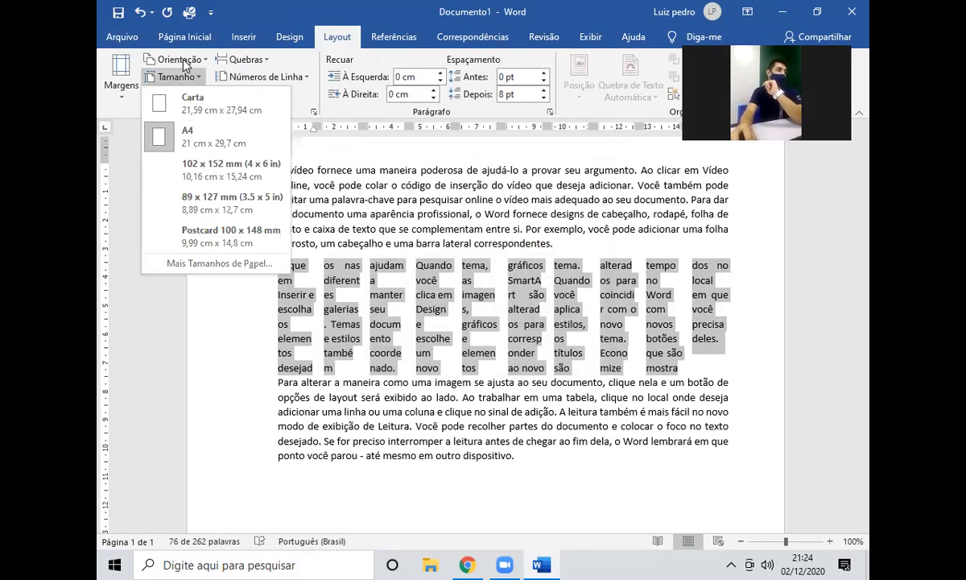
{"action": "left_click", "coordinate": [181, 60]}
{"action": "left_click", "coordinate": [181, 119]}
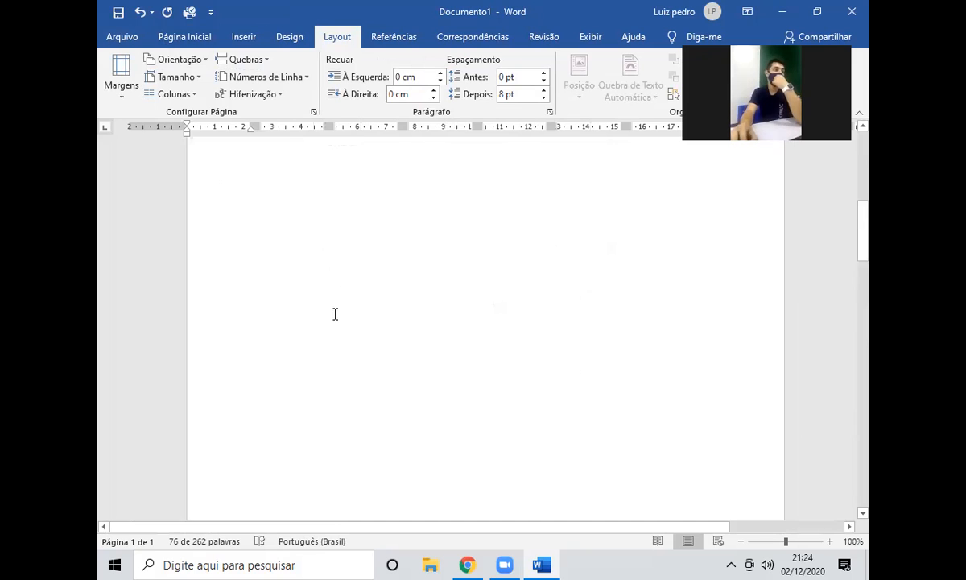
{"action": "scroll", "coordinate": [337, 322], "scroll_direction": "down", "scroll_amount": 9}
{"action": "scroll", "coordinate": [362, 339], "scroll_direction": "up", "scroll_amount": 9}
{"action": "key", "text": "ctrl+z"}
{"action": "key", "text": "ctrl+z"}
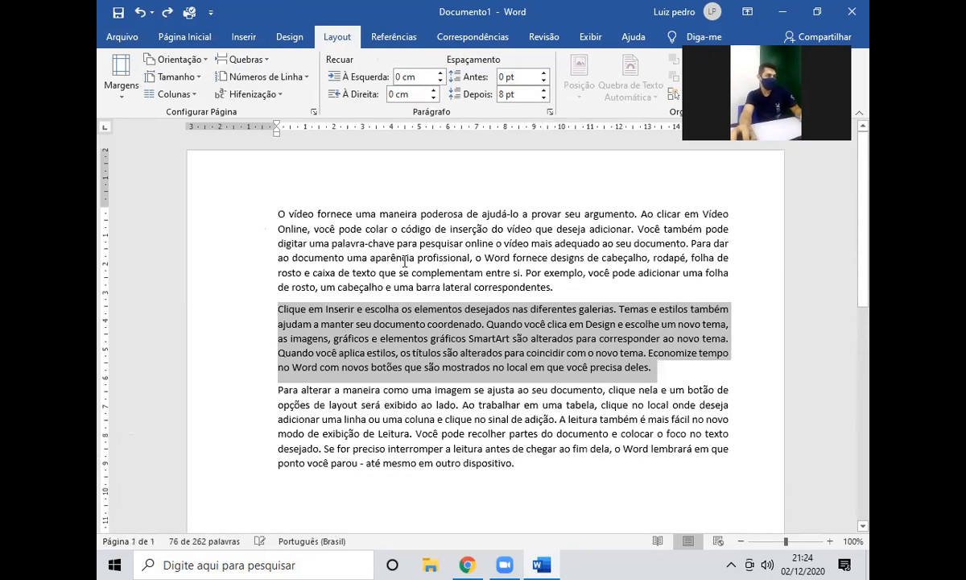
{"action": "left_click", "coordinate": [380, 244]}
Set the page back to landscape orientation and select the second paragraph.
{"action": "left_click", "coordinate": [173, 76]}
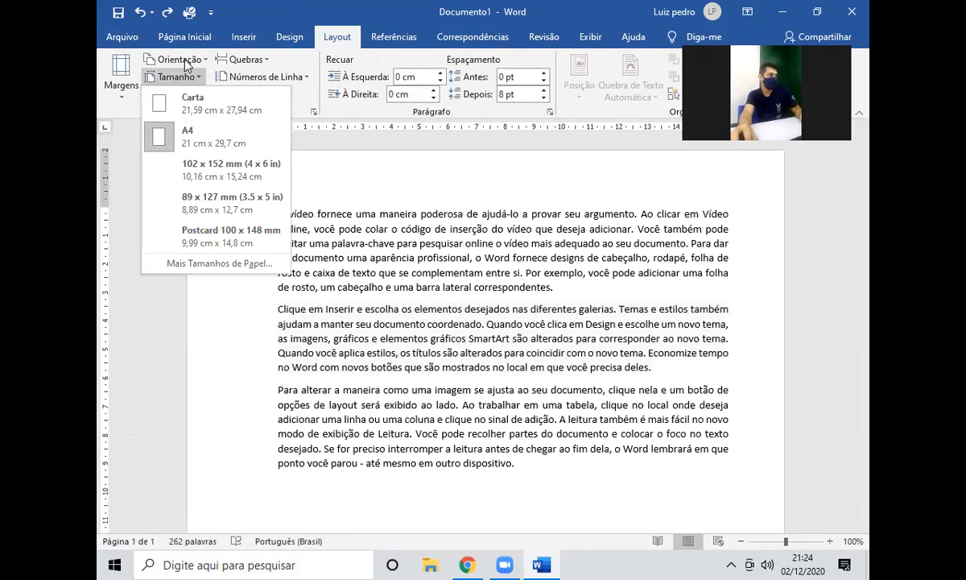
{"action": "left_click", "coordinate": [178, 59]}
{"action": "left_click", "coordinate": [178, 62]}
{"action": "left_click", "coordinate": [171, 93]}
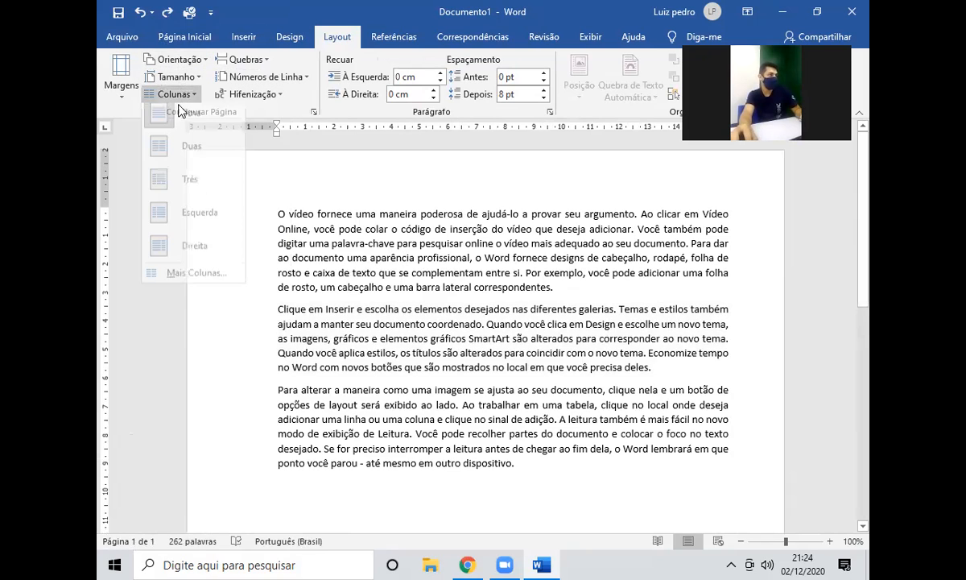
{"action": "left_click", "coordinate": [176, 77]}
{"action": "left_click", "coordinate": [176, 77]}
{"action": "left_click", "coordinate": [184, 61]}
{"action": "left_click", "coordinate": [183, 61]}
{"action": "left_click", "coordinate": [181, 121]}
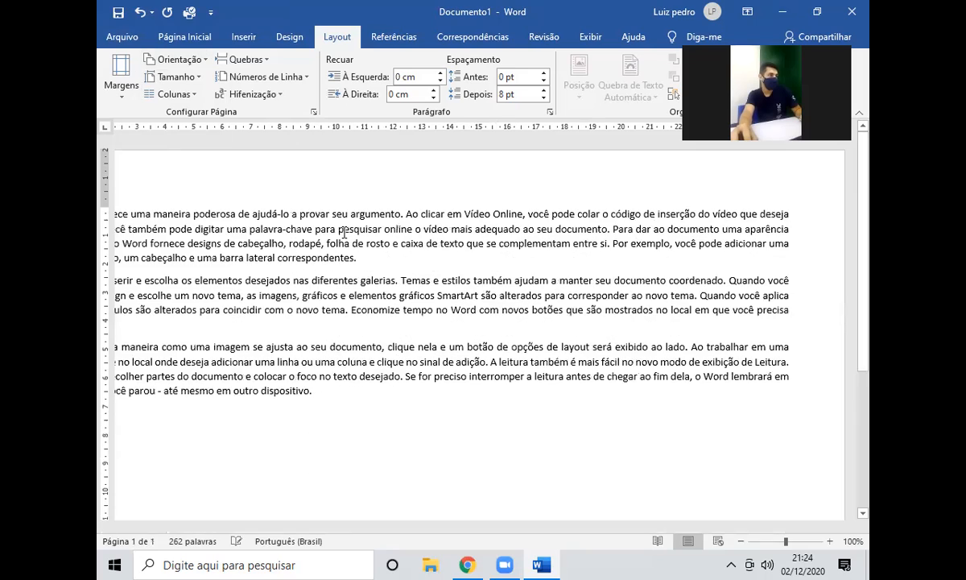
{"action": "scroll", "coordinate": [429, 338], "scroll_direction": "down", "scroll_amount": 2}
{"action": "left_click_drag", "start_coordinate": [233, 292], "coordinate": [191, 249]}
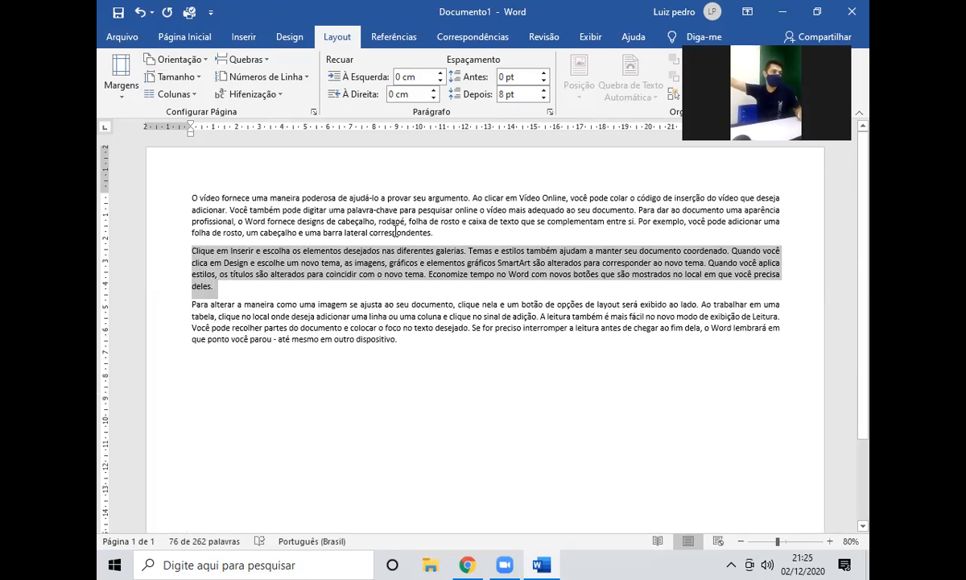
Merge the three paragraphs into one block and select all of it.
{"action": "left_click", "coordinate": [193, 251]}
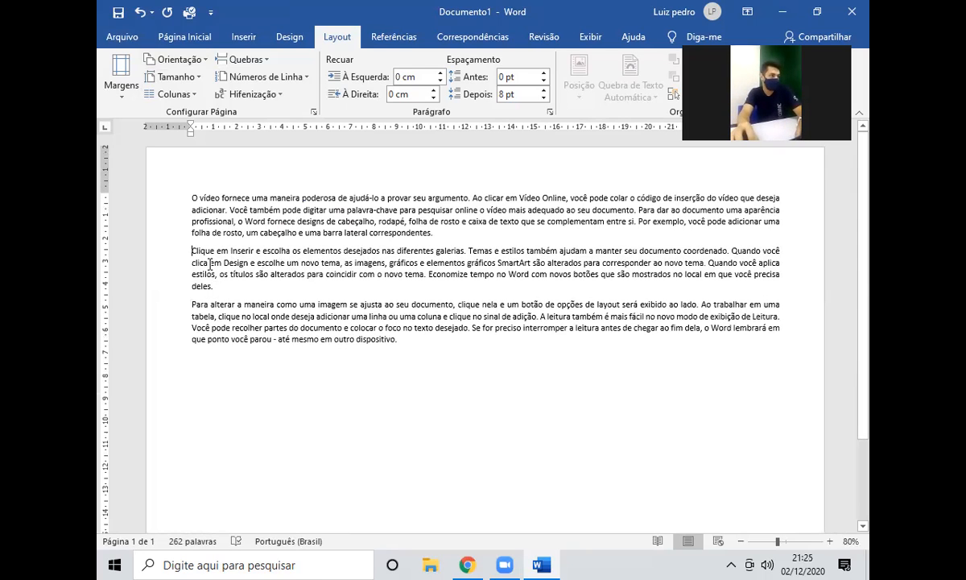
{"action": "key", "text": "BackSpace"}
{"action": "left_click", "coordinate": [193, 286]}
{"action": "key", "text": "BackSpace"}
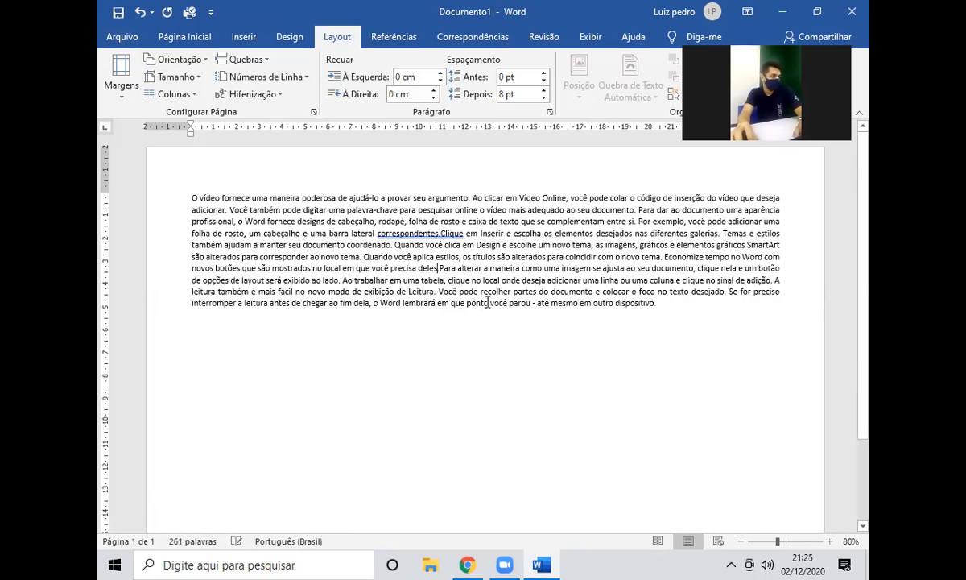
{"action": "left_click_drag", "start_coordinate": [659, 303], "coordinate": [178, 181]}
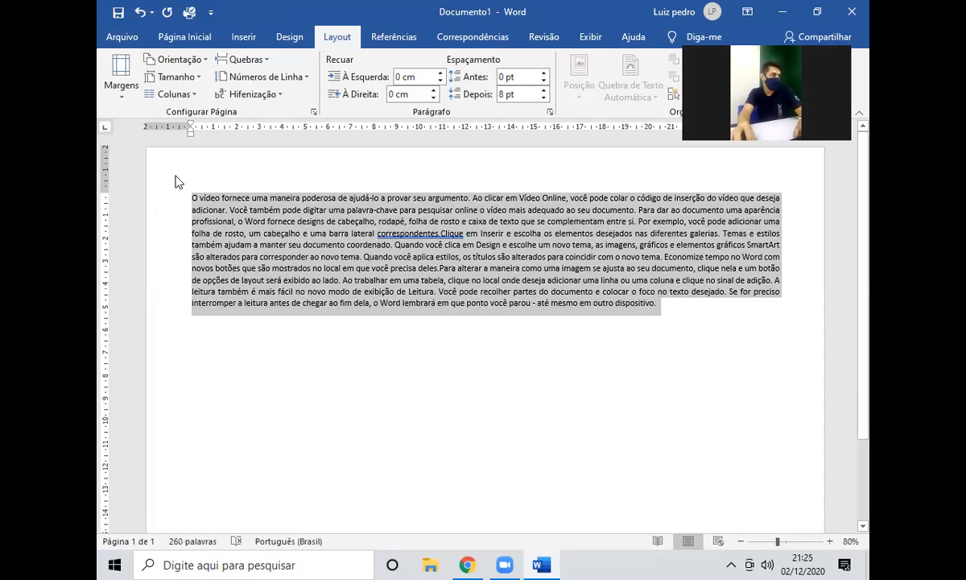
Lay the merged text out in two columns, then in three columns.
{"action": "left_click", "coordinate": [178, 93]}
{"action": "left_click", "coordinate": [175, 151]}
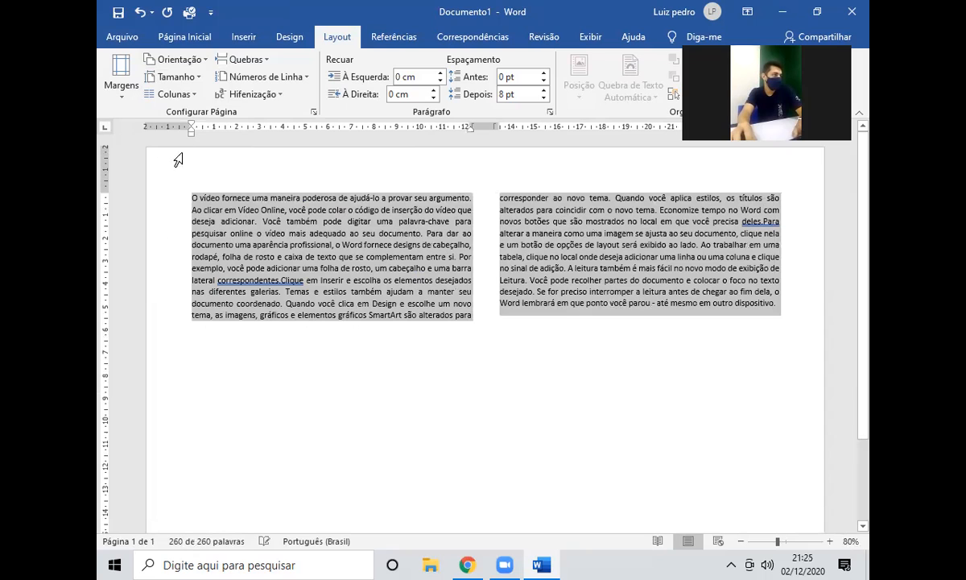
{"action": "left_click", "coordinate": [173, 94]}
{"action": "left_click", "coordinate": [191, 161]}
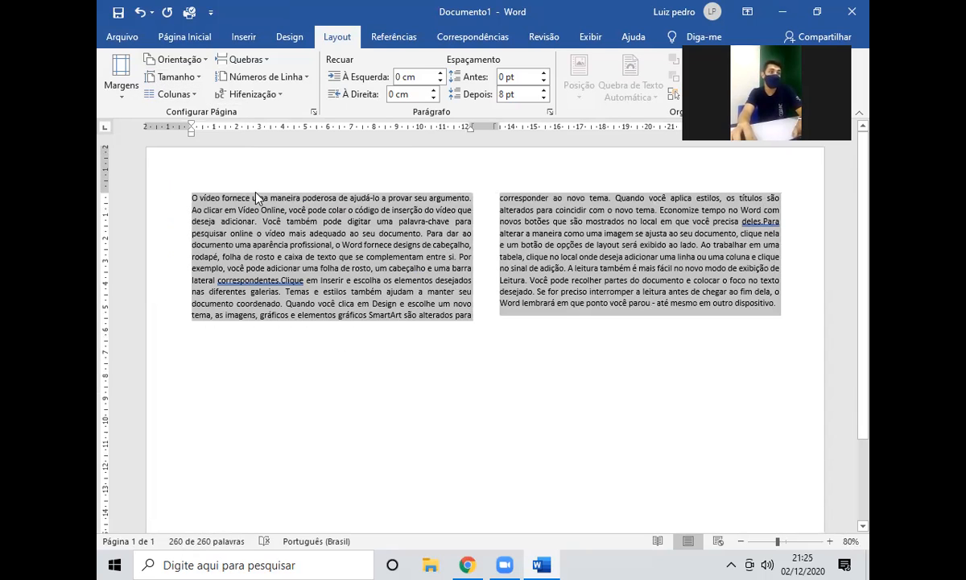
{"action": "left_click", "coordinate": [173, 94]}
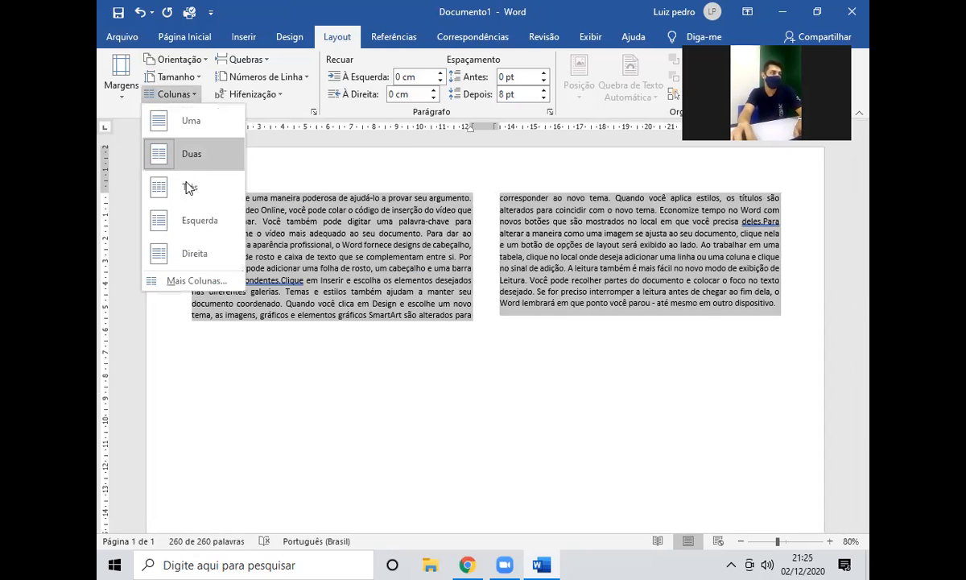
{"action": "left_click", "coordinate": [177, 190]}
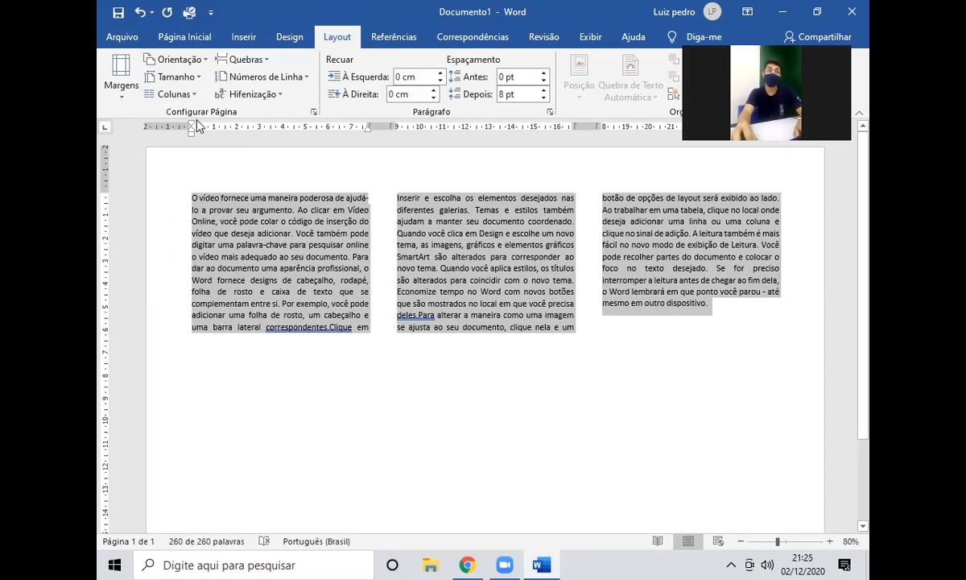
Apply 5 columns through the detailed column settings, then undo the five-column layout.
{"action": "left_click", "coordinate": [173, 93]}
{"action": "left_click", "coordinate": [191, 278]}
{"action": "left_click", "coordinate": [433, 227]}
{"action": "left_click", "coordinate": [433, 226]}
{"action": "left_click", "coordinate": [516, 376]}
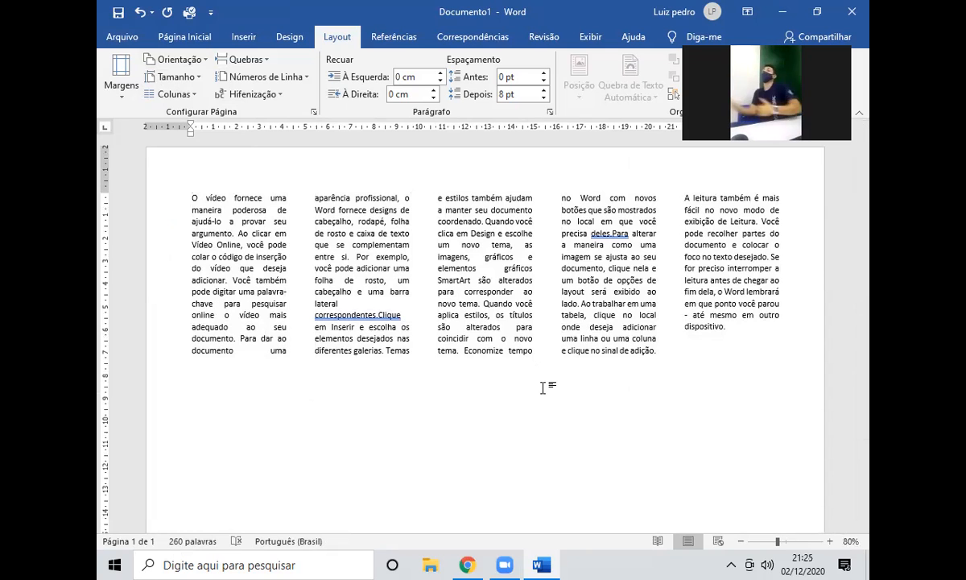
{"action": "key", "text": "ctrl+z"}
{"action": "key", "text": "ctrl+z"}
{"action": "key", "text": "ctrl+z"}
{"action": "key", "text": "ctrl+z"}
{"action": "key", "text": "ctrl+z"}
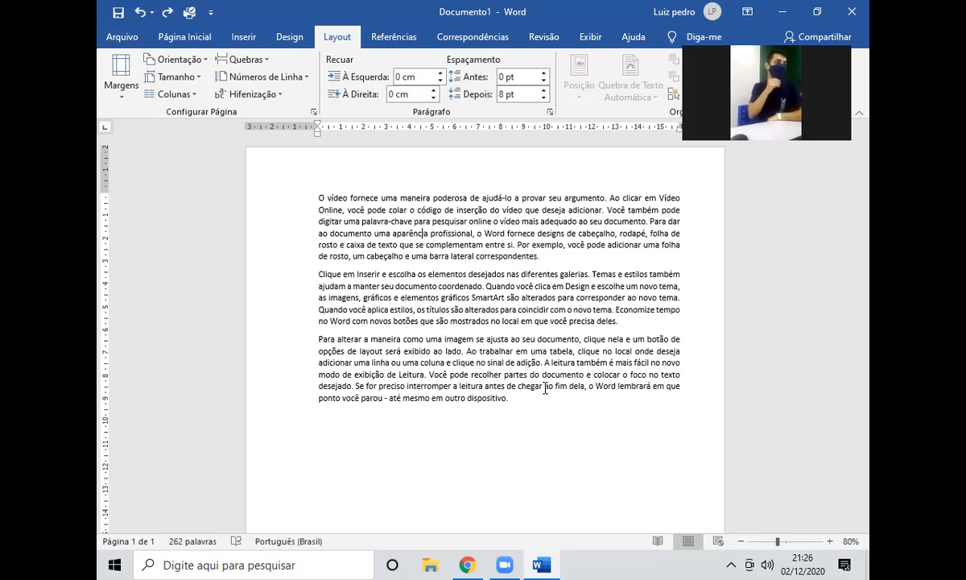
Put the 'Clique em Inserir' paragraph in two columns and deselect it to check the result.
{"action": "left_click_drag", "start_coordinate": [585, 319], "coordinate": [319, 274]}
{"action": "left_click", "coordinate": [167, 94]}
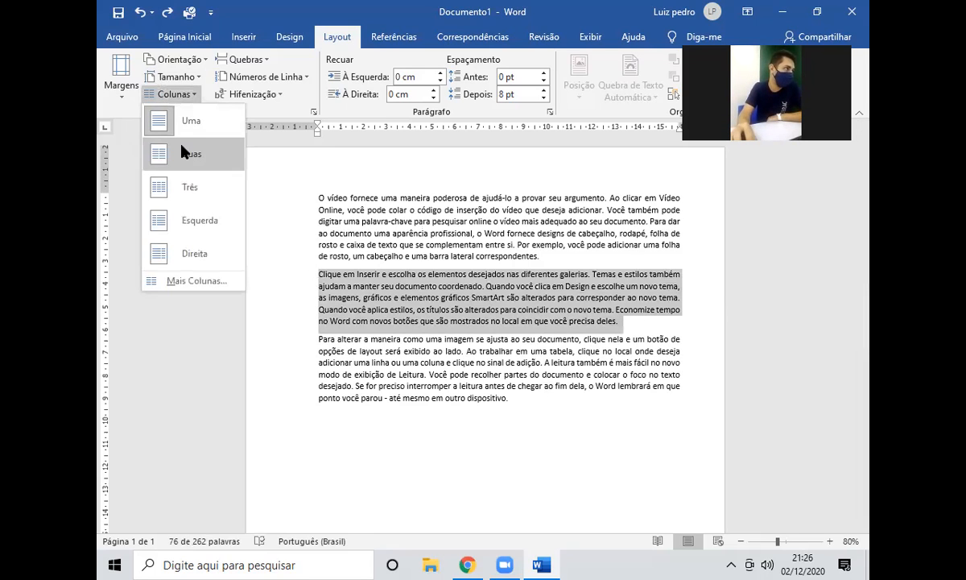
{"action": "left_click", "coordinate": [183, 150]}
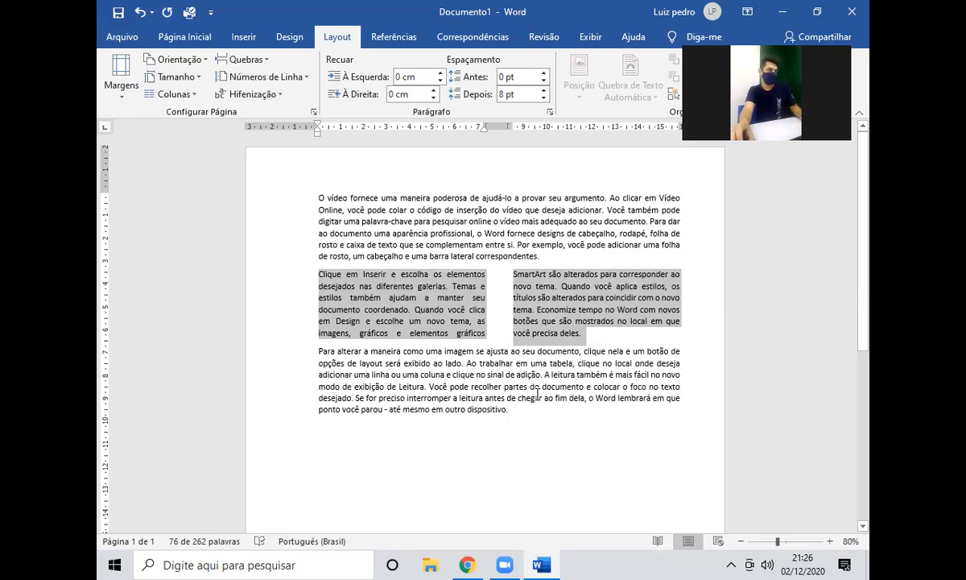
{"action": "scroll", "coordinate": [504, 372], "scroll_direction": "up", "scroll_amount": 2, "text": "ctrl"}
{"action": "left_click", "coordinate": [554, 442]}
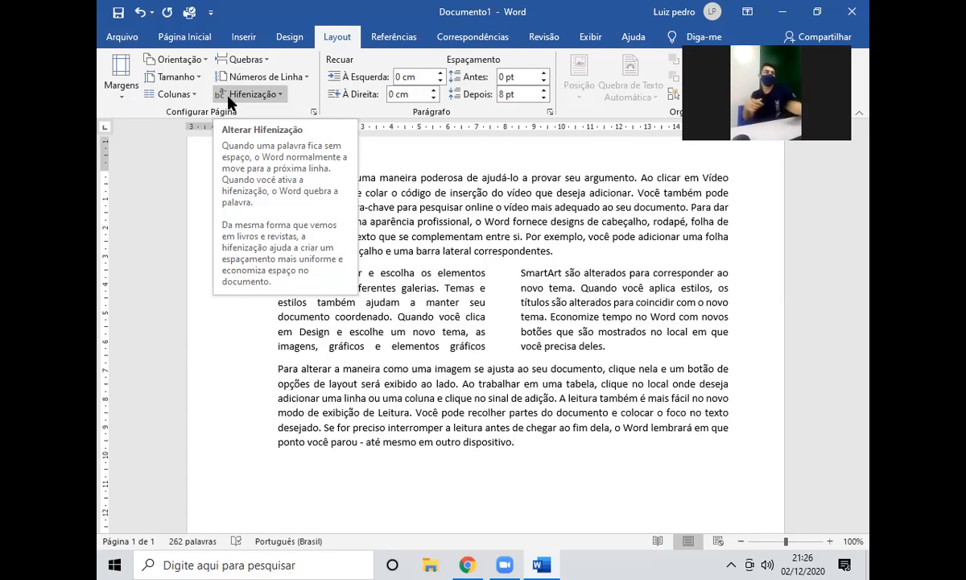
{"action": "scroll", "coordinate": [333, 197], "scroll_direction": "up", "scroll_amount": 3}
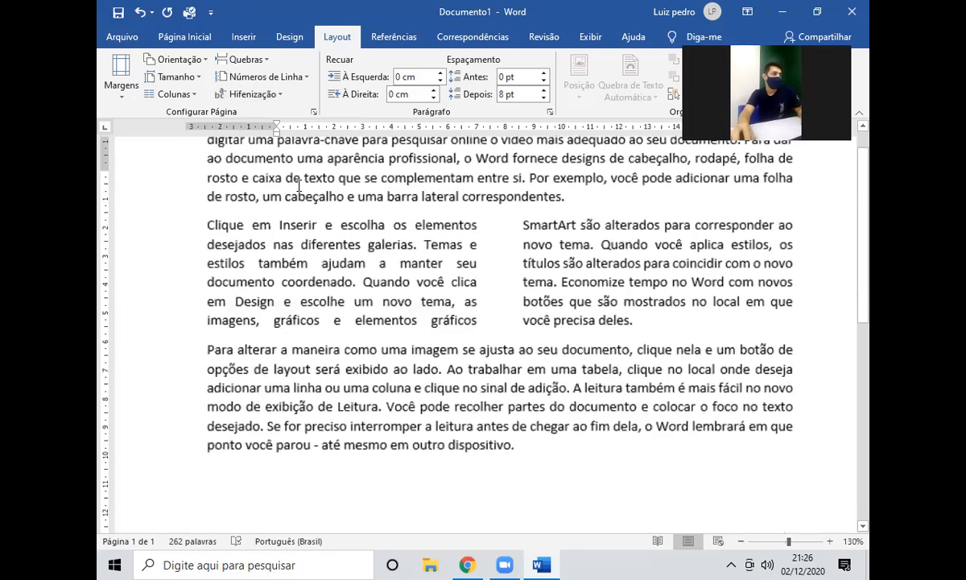
{"action": "double_click", "coordinate": [321, 275]}
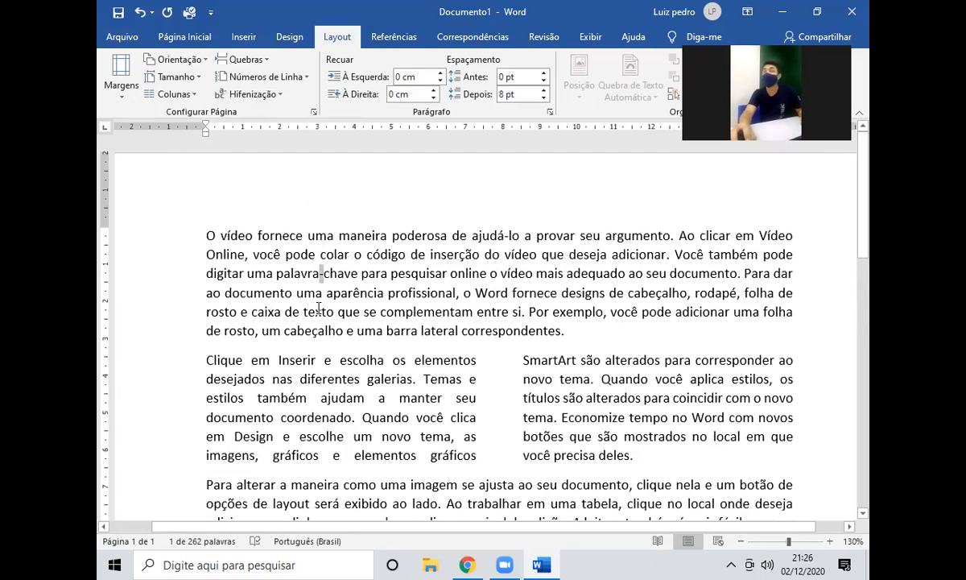
{"action": "key", "text": "BackSpace"}
{"action": "type", "text": "_"}
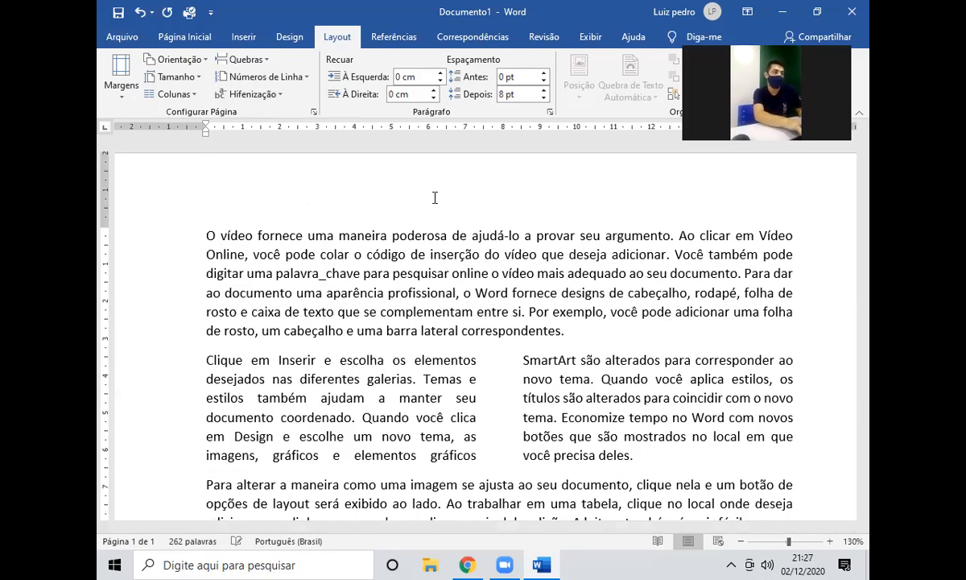
{"action": "key", "text": "BackSpace"}
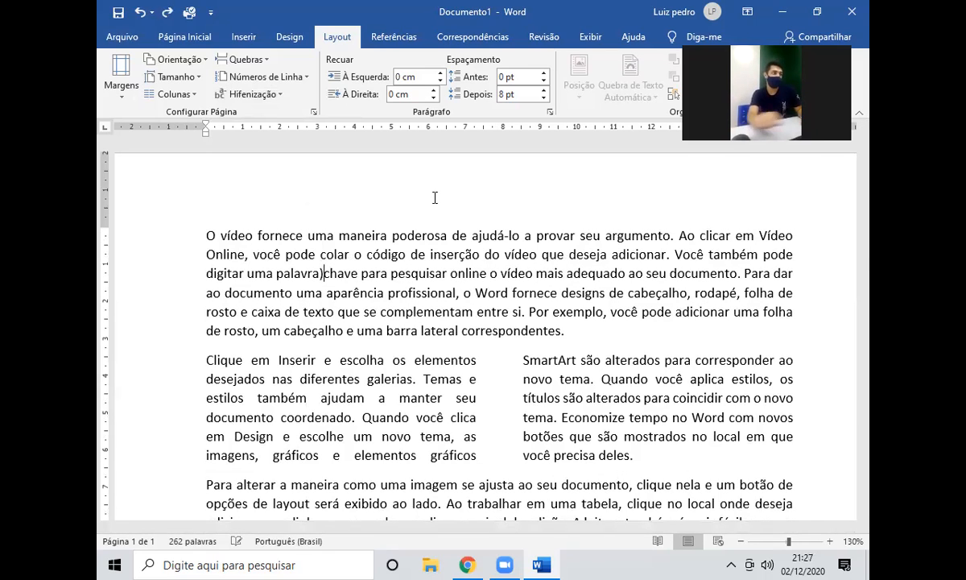
{"action": "key", "text": "ctrl+z"}
{"action": "key", "text": "ctrl+z"}
{"action": "key", "text": "ctrl+z"}
{"action": "scroll", "coordinate": [426, 261], "scroll_direction": "down", "scroll_amount": 3, "text": "ctrl"}
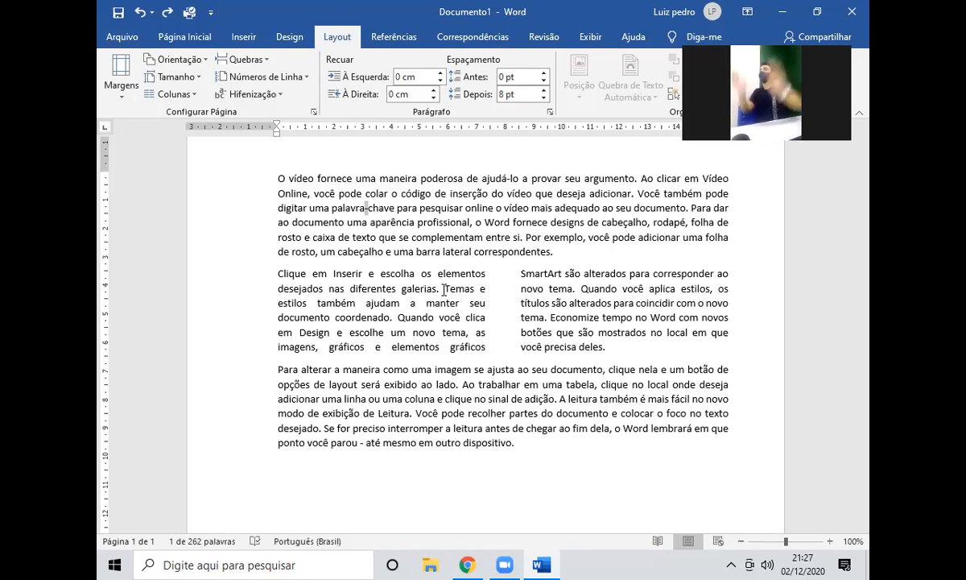
{"action": "scroll", "coordinate": [444, 290], "scroll_direction": "up", "scroll_amount": 1}
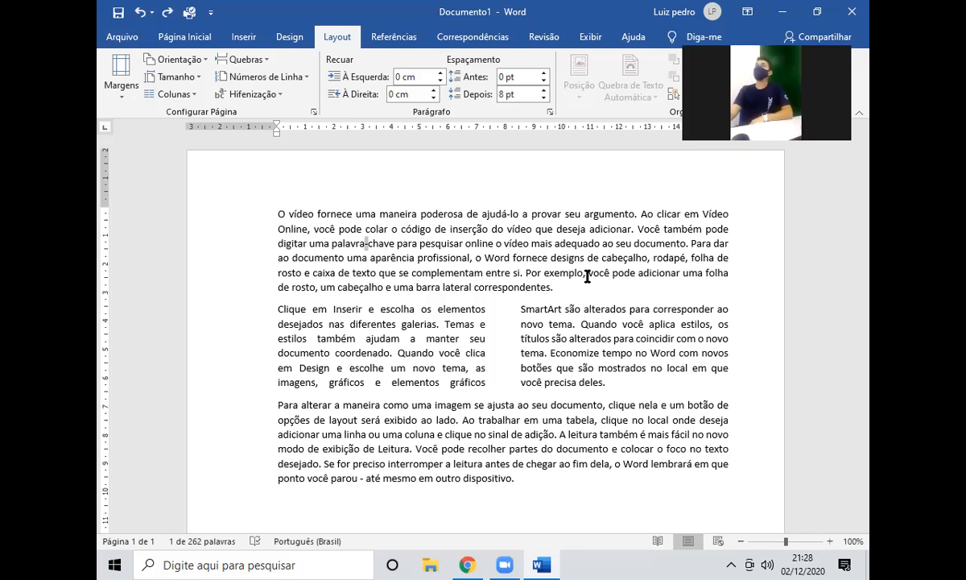
Switch hyphenation to Automático and select 'dese-jados' to check the line-end split.
{"action": "left_click", "coordinate": [258, 96]}
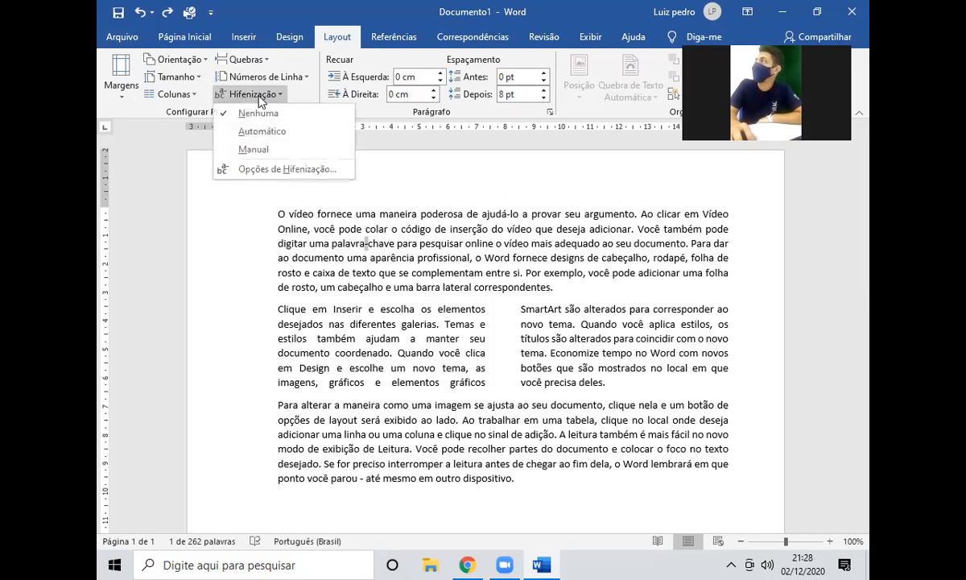
{"action": "left_click", "coordinate": [299, 135]}
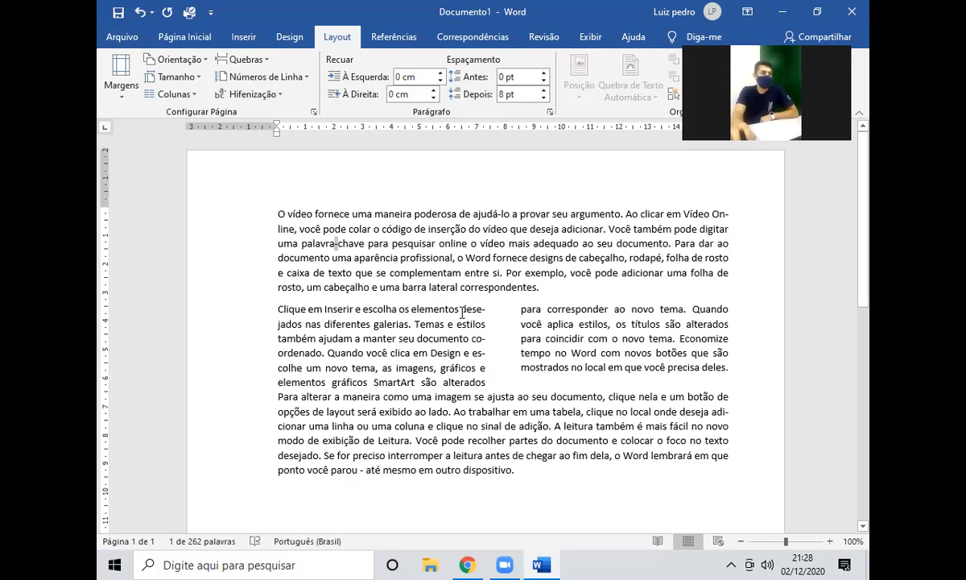
{"action": "double_click", "coordinate": [291, 323]}
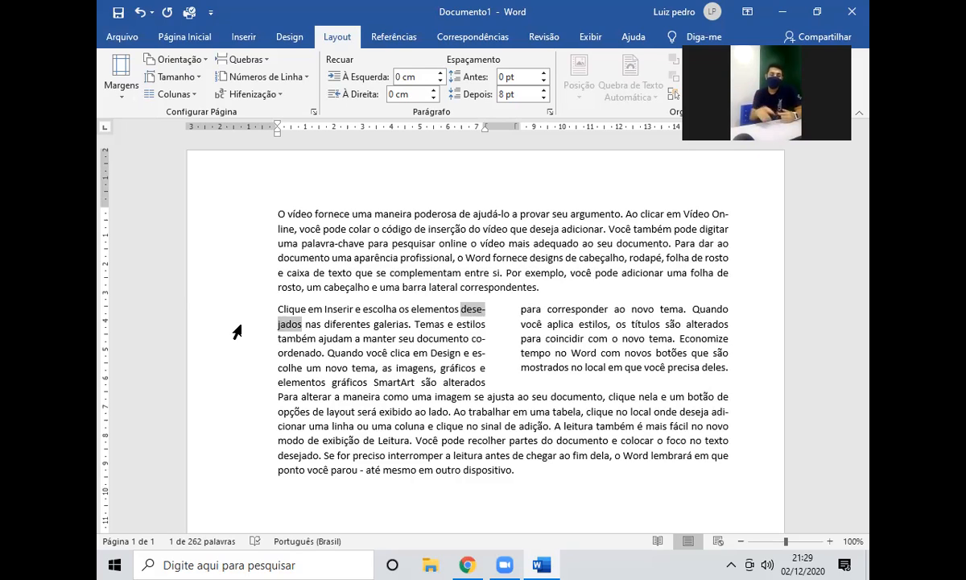
{"action": "key", "text": "Right"}
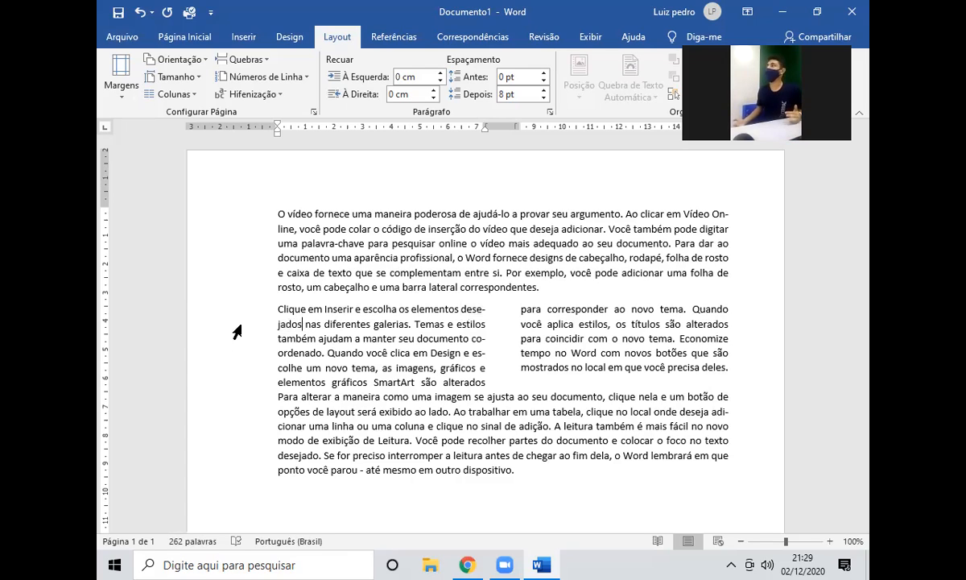
{"action": "left_click", "coordinate": [121, 79]}
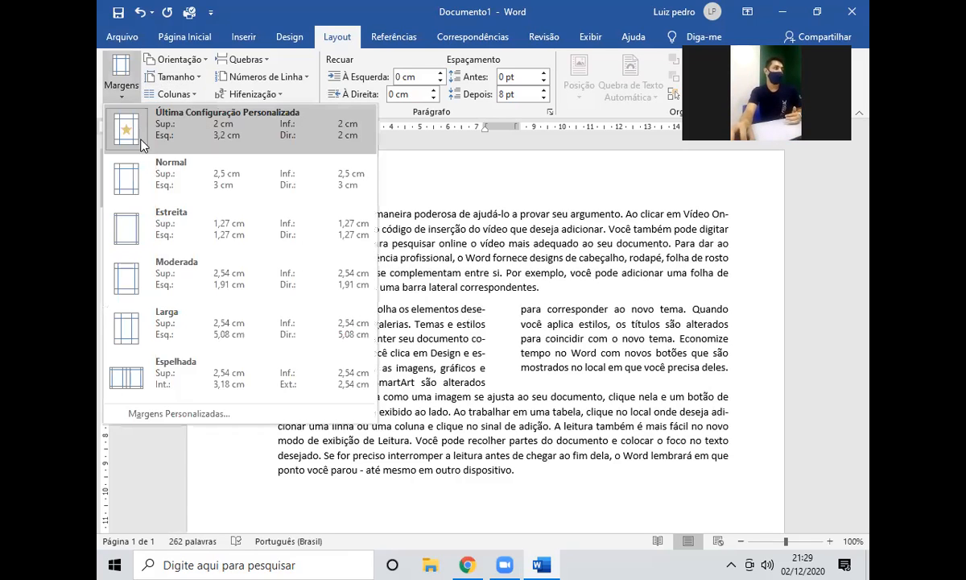
{"action": "left_click", "coordinate": [153, 219]}
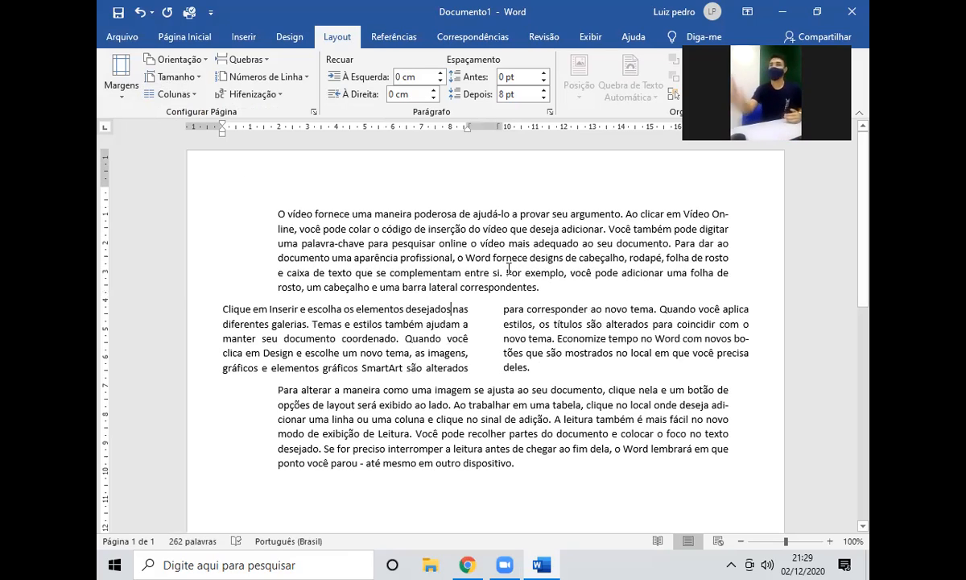
{"action": "key", "text": "ctrl+z"}
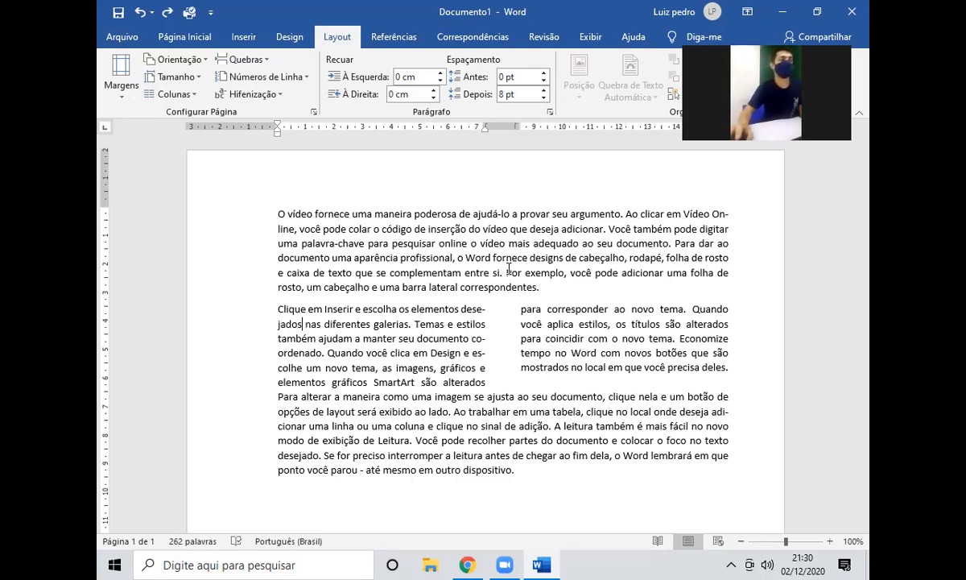
Paste copies of the last paragraph at the end to fill a second page.
{"action": "scroll", "coordinate": [509, 268], "scroll_direction": "down", "scroll_amount": 3}
{"action": "left_click_drag", "start_coordinate": [515, 324], "coordinate": [277, 266]}
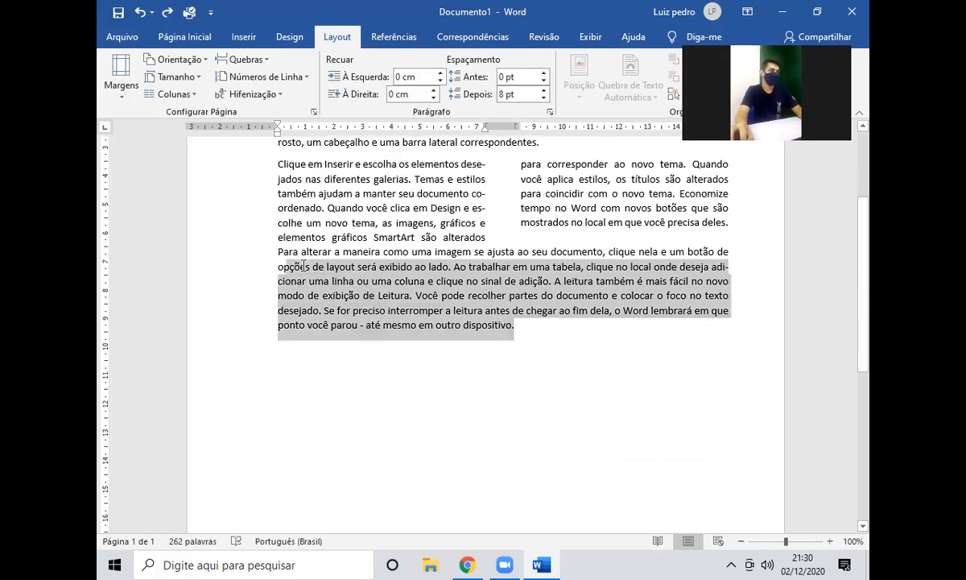
{"action": "left_click", "coordinate": [524, 322]}
{"action": "key", "text": "ctrl+v"}
{"action": "key", "text": "ctrl+v"}
{"action": "key", "text": "ctrl+v"}
{"action": "key", "text": "ctrl+v"}
{"action": "scroll", "coordinate": [537, 326], "scroll_direction": "down", "scroll_amount": 4}
{"action": "scroll", "coordinate": [537, 326], "scroll_direction": "down", "scroll_amount": 1}
{"action": "key", "text": "ctrl+v"}
{"action": "key", "text": "ctrl+v"}
{"action": "key", "text": "ctrl+v"}
{"action": "scroll", "coordinate": [489, 373], "scroll_direction": "down", "scroll_amount": 2}
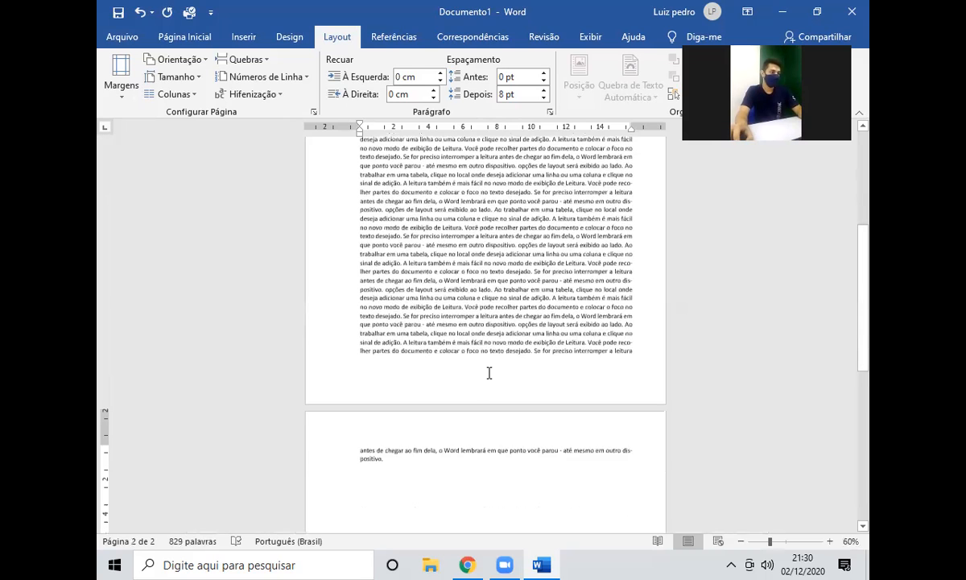
Delete the closing words on page 2, then undo that deletion.
{"action": "left_click", "coordinate": [574, 453], "text": "shift"}
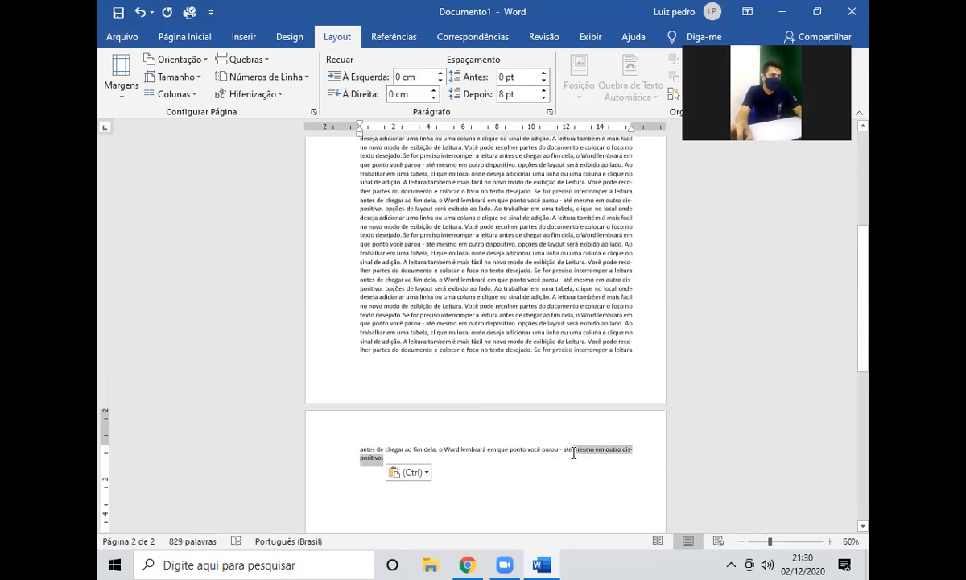
{"action": "key", "text": "Delete"}
{"action": "key", "text": "ctrl+z"}
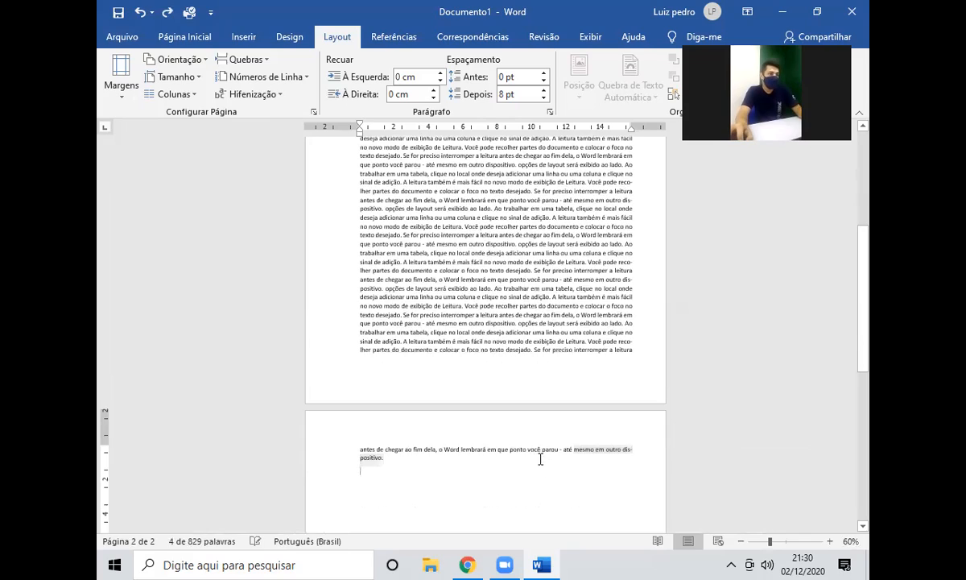
{"action": "left_click", "coordinate": [540, 460]}
{"action": "scroll", "coordinate": [533, 360], "scroll_direction": "up", "scroll_amount": 5}
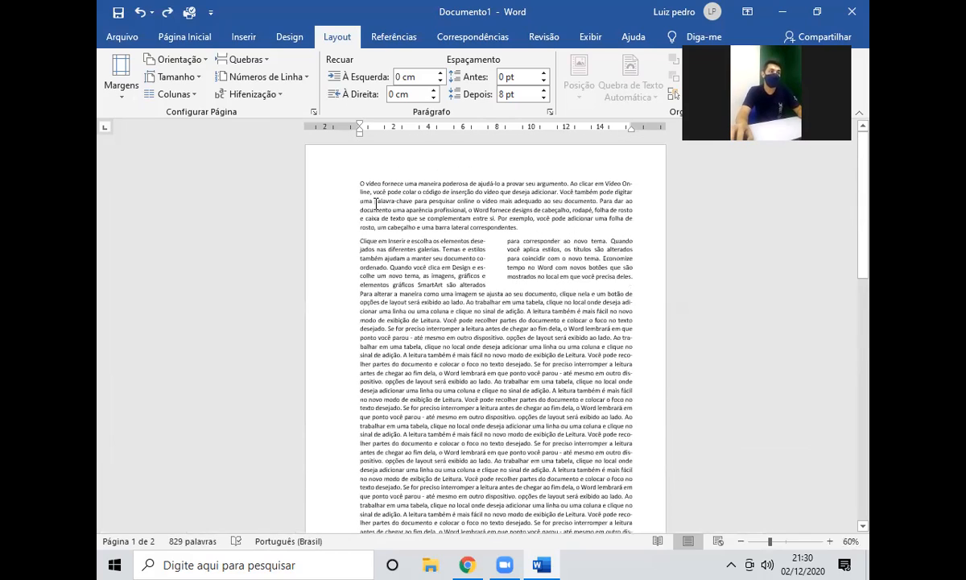
{"action": "scroll", "coordinate": [375, 204], "scroll_direction": "down", "scroll_amount": 6}
Move to the end of page 2's last sentence and select that paragraph.
{"action": "left_click", "coordinate": [466, 470]}
{"action": "scroll", "coordinate": [467, 362], "scroll_direction": "up", "scroll_amount": 2}
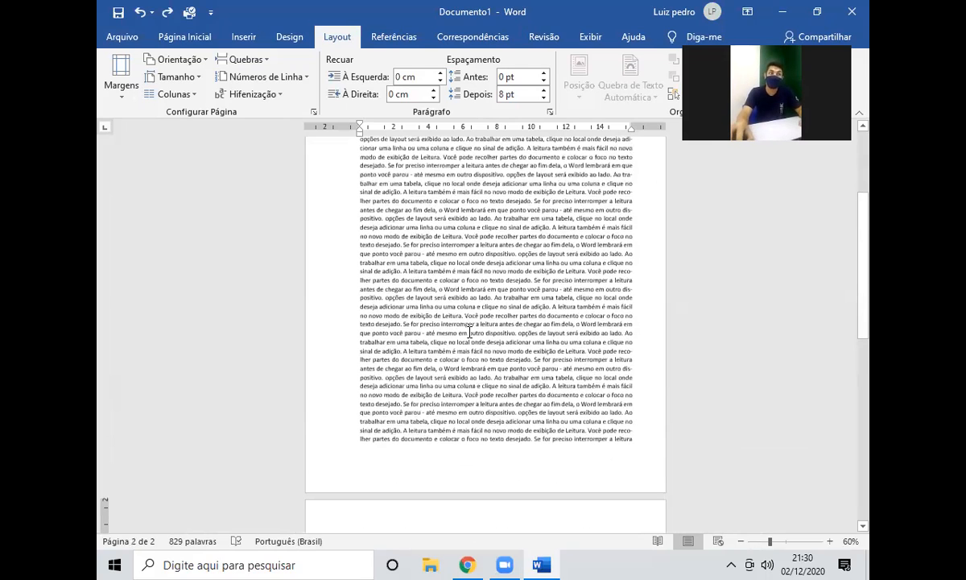
{"action": "scroll", "coordinate": [470, 332], "scroll_direction": "down", "scroll_amount": 3}
{"action": "key", "text": "BackSpace"}
{"action": "triple_click", "coordinate": [368, 444]}
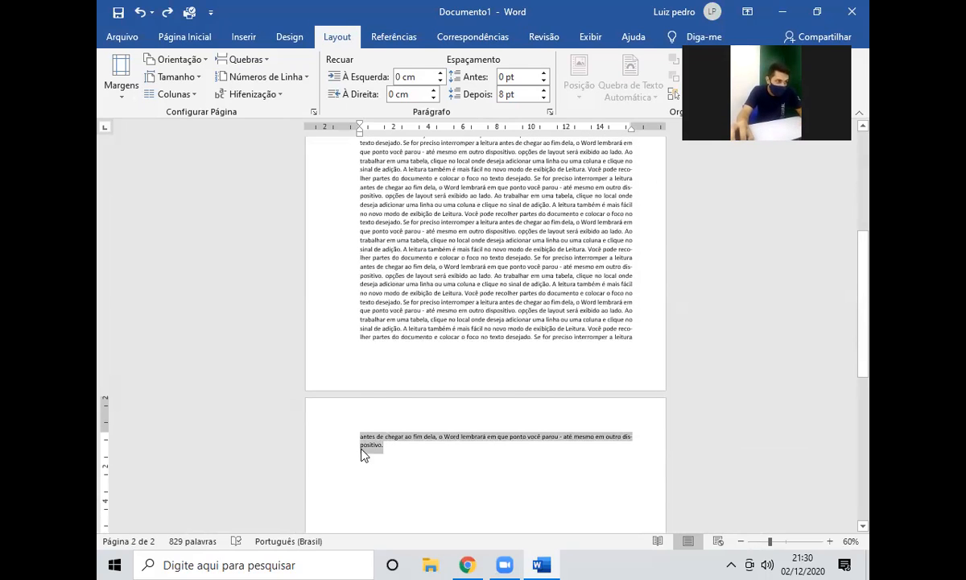
{"action": "left_click", "coordinate": [443, 452]}
Delete the period ending page 2's overflow line, restoring 'dispositivo' after over-deleting.
{"action": "mouse_move", "coordinate": [541, 564]}
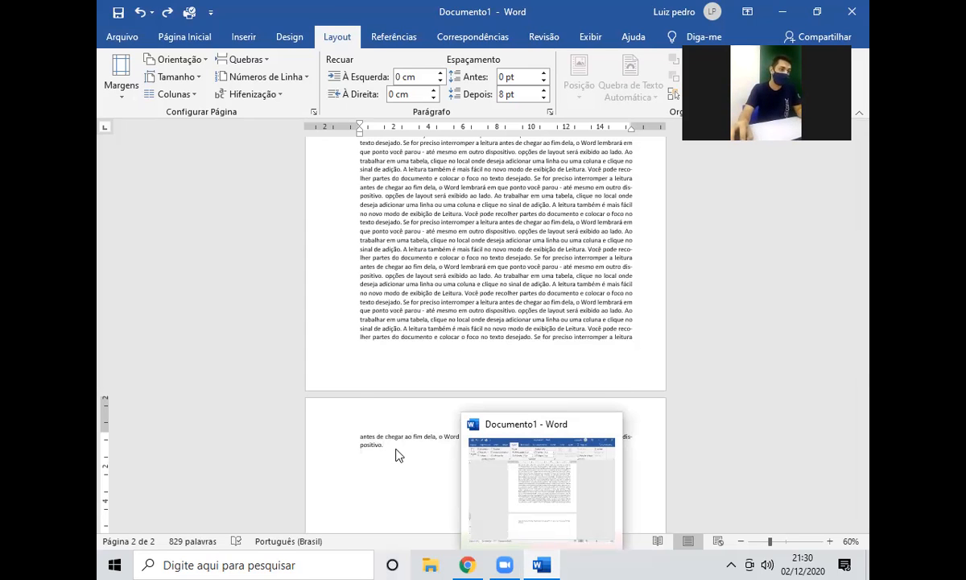
{"action": "left_click_drag", "start_coordinate": [396, 450], "coordinate": [361, 437]}
{"action": "left_click_drag", "start_coordinate": [630, 337], "coordinate": [474, 207]}
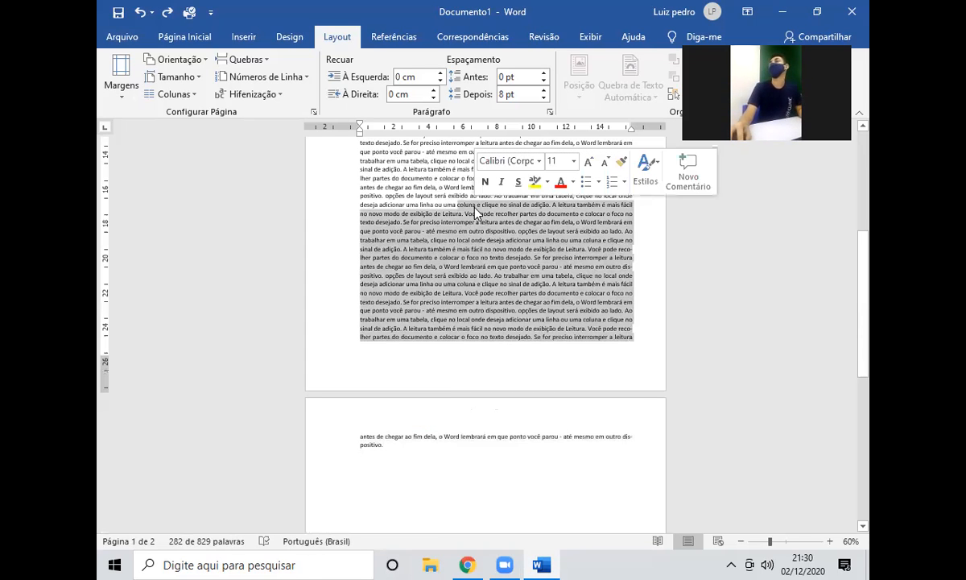
{"action": "left_click", "coordinate": [437, 193]}
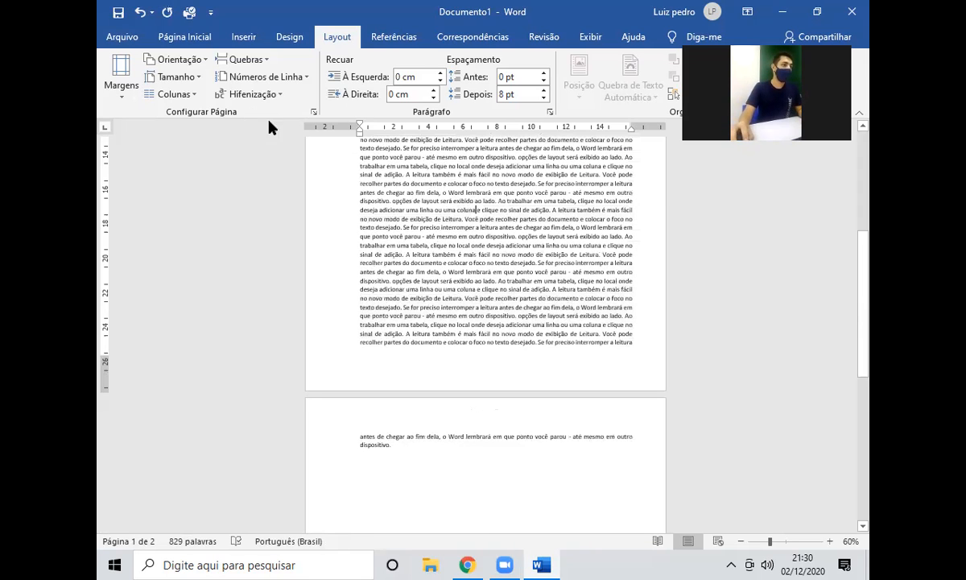
{"action": "scroll", "coordinate": [442, 249], "scroll_direction": "down", "scroll_amount": 2}
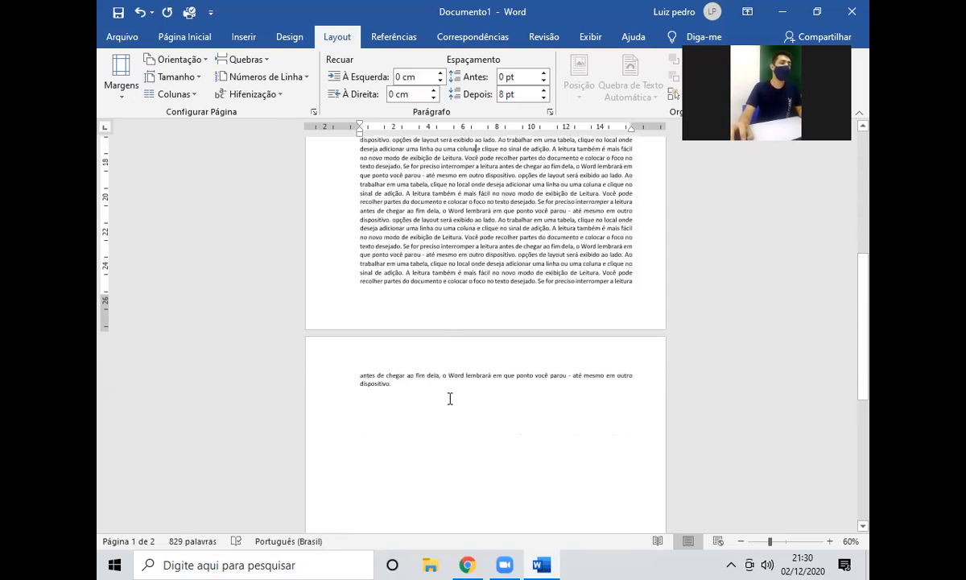
{"action": "left_click", "coordinate": [390, 382]}
{"action": "key", "text": "ctrl+BackSpace"}
{"action": "key", "text": "ctrl+BackSpace"}
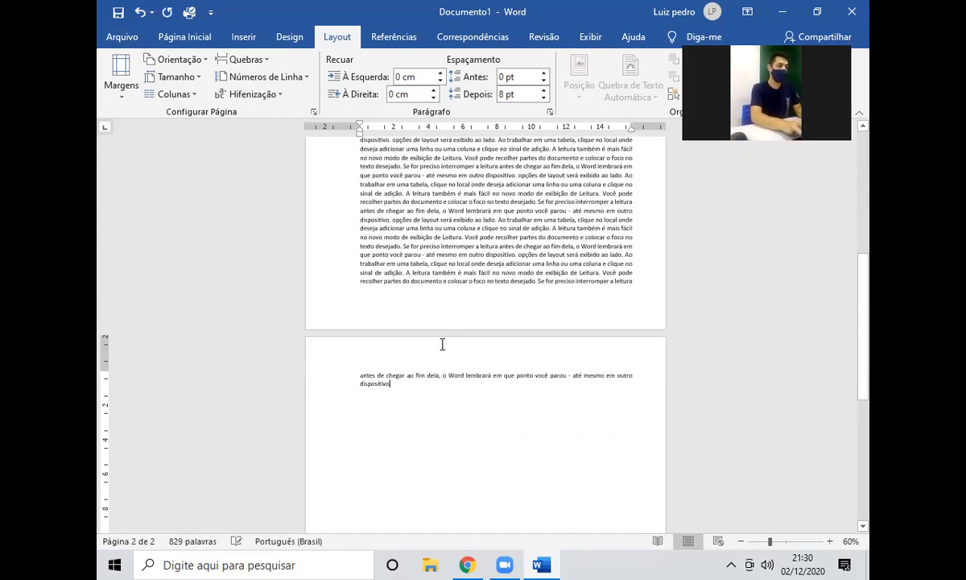
{"action": "key", "text": "ctrl+z"}
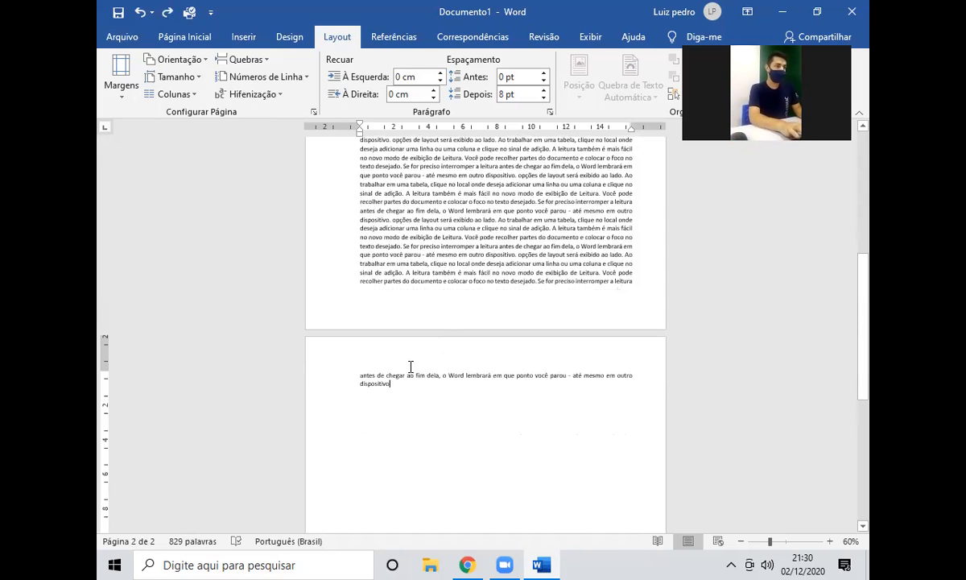
Delete the word 'ao' from the overflow line; try automatic hyphenation, then undo it.
{"action": "double_click", "coordinate": [411, 376]}
{"action": "key", "text": "BackSpace"}
{"action": "left_click", "coordinate": [257, 95]}
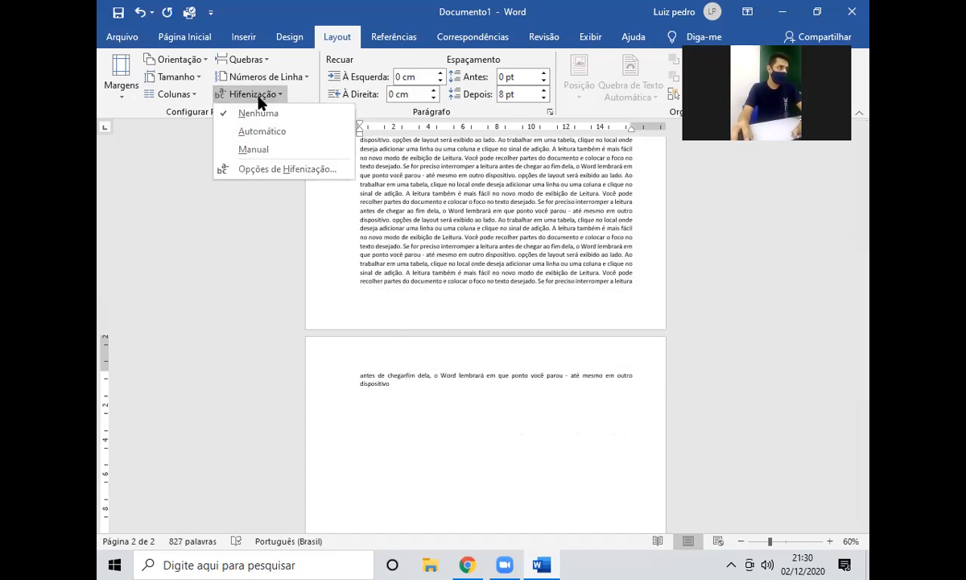
{"action": "left_click", "coordinate": [254, 132]}
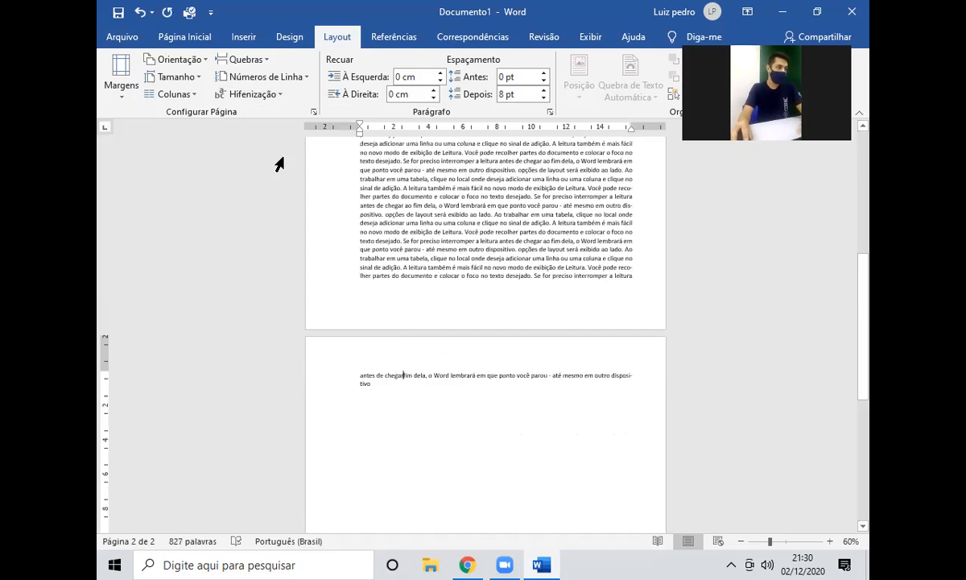
{"action": "key", "text": "ctrl+z"}
Retype 'de' before 'chegarfim' so the line reads 'antes de chegarfim'.
{"action": "left_click", "coordinate": [386, 377]}
{"action": "key", "text": "BackSpace"}
{"action": "key", "text": "BackSpace"}
{"action": "key", "text": "BackSpace"}
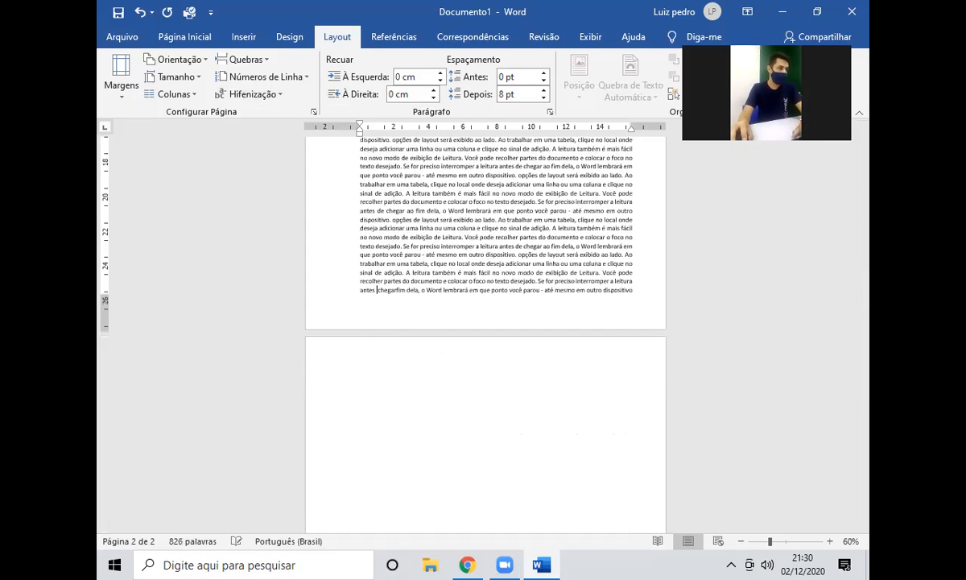
{"action": "type", "text": "d"}
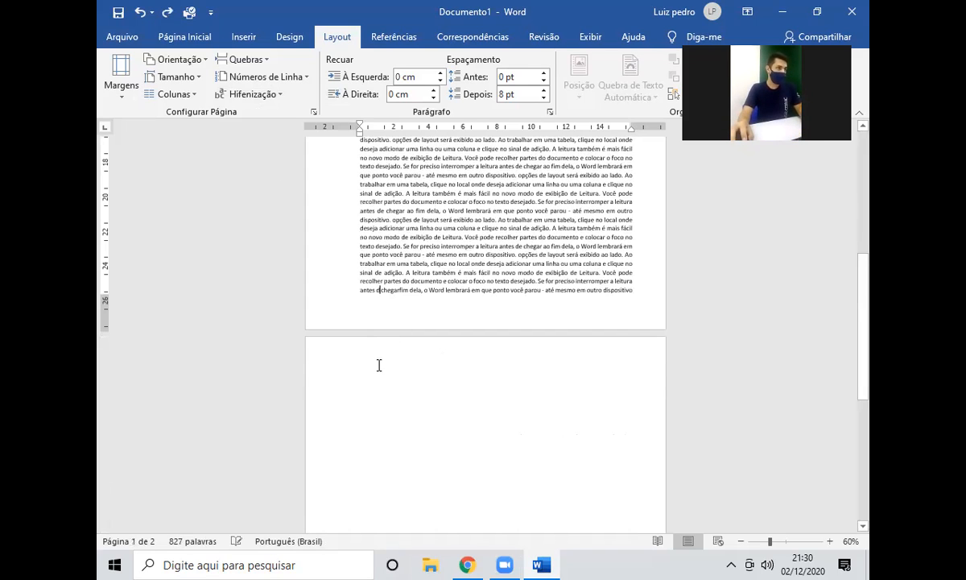
{"action": "type", "text": "e"}
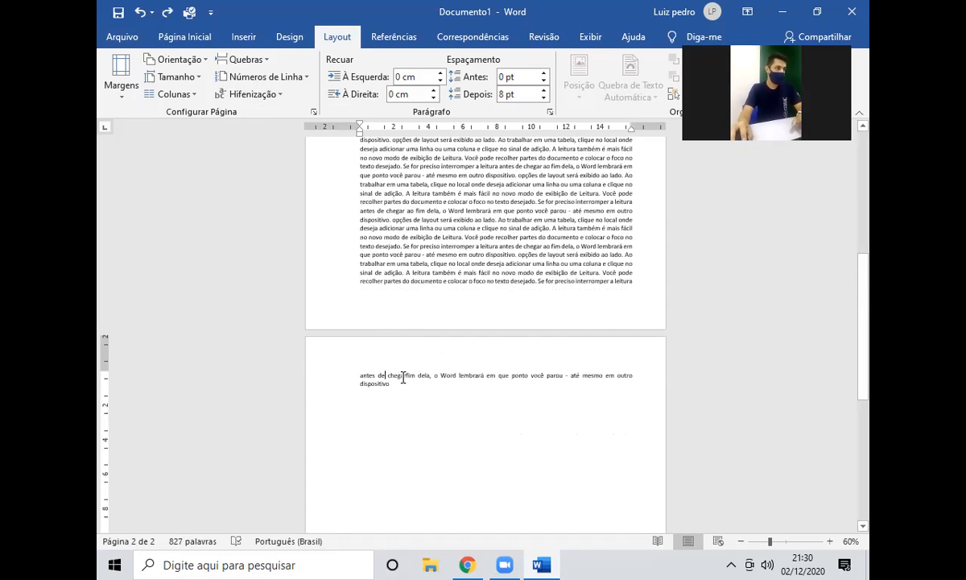
{"action": "key", "text": "BackSpace"}
{"action": "key", "text": "BackSpace"}
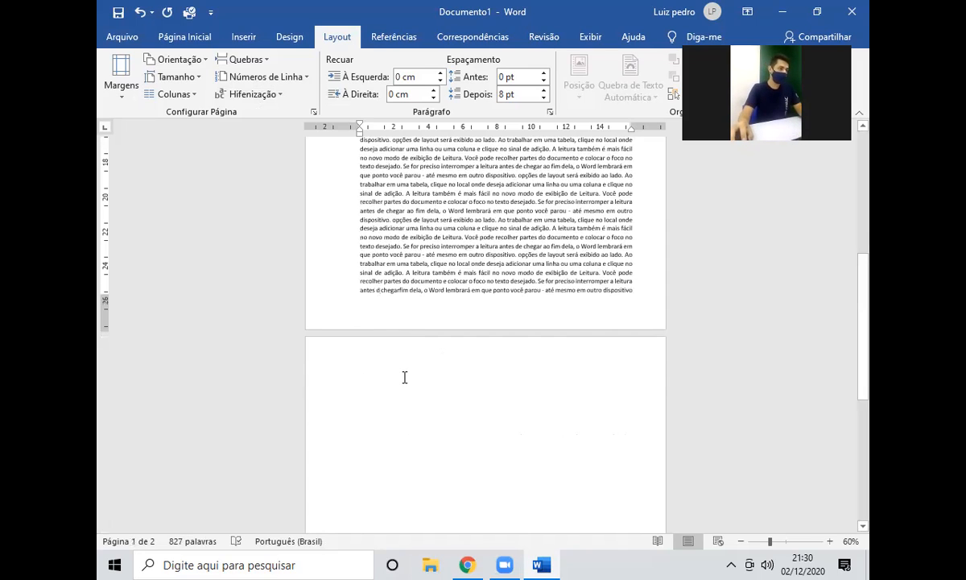
{"action": "type", "text": "e"}
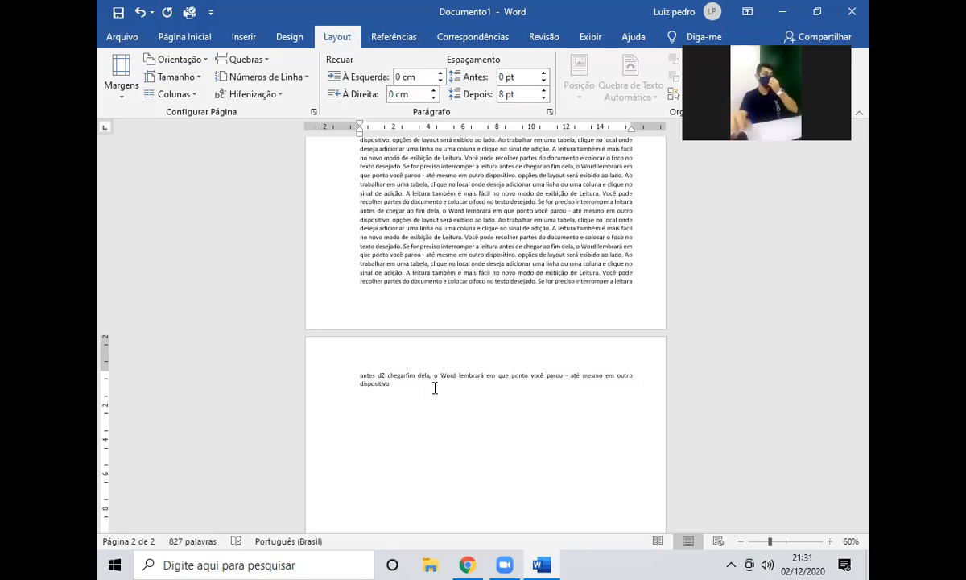
{"action": "scroll", "coordinate": [375, 337], "scroll_direction": "up", "scroll_amount": 10}
{"action": "scroll", "coordinate": [420, 336], "scroll_direction": "up", "scroll_amount": 5}
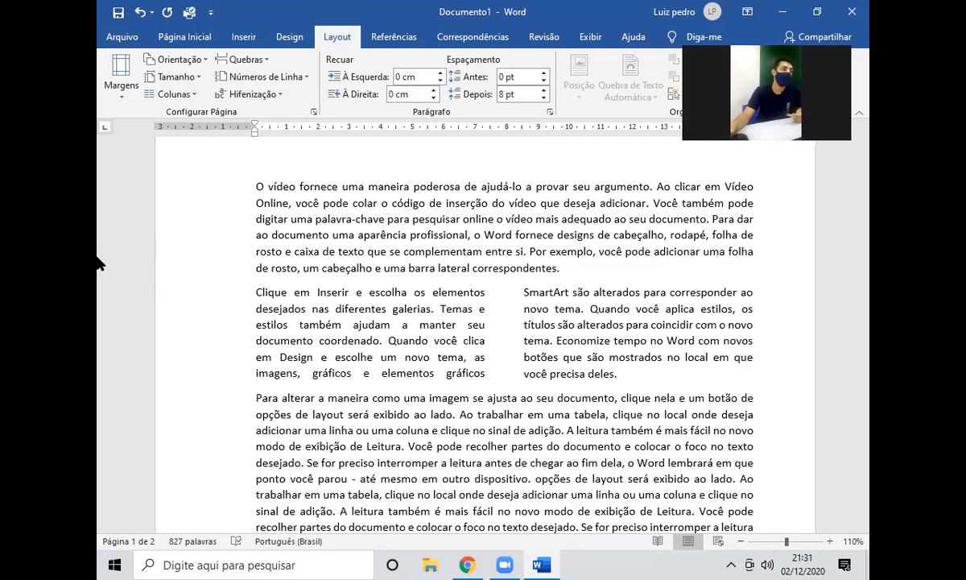
{"action": "scroll", "coordinate": [479, 365], "scroll_direction": "down", "scroll_amount": 2}
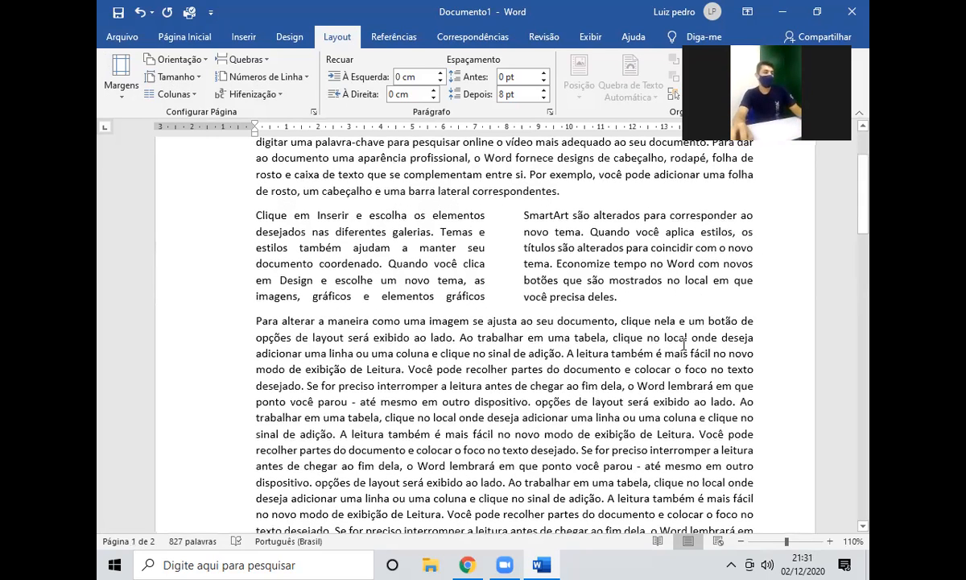
Delete all text after 'sinal de adição.' to the end of the document.
{"action": "left_click", "coordinate": [566, 352]}
{"action": "key", "text": "ctrl+shift+End"}
{"action": "key", "text": "Delete"}
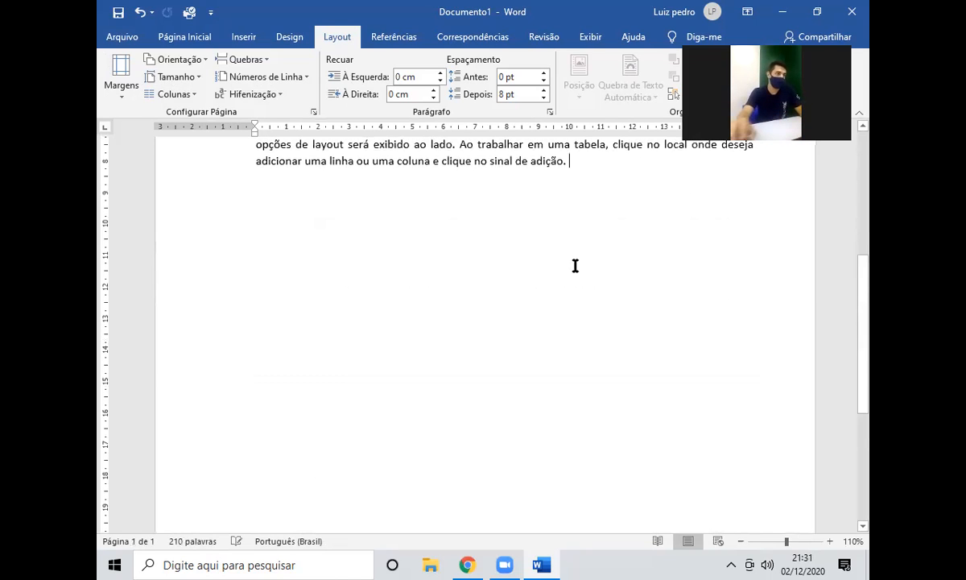
{"action": "scroll", "coordinate": [574, 266], "scroll_direction": "down", "scroll_amount": 4}
{"action": "scroll", "coordinate": [563, 304], "scroll_direction": "up", "scroll_amount": 4}
{"action": "scroll", "coordinate": [582, 343], "scroll_direction": "down", "scroll_amount": 1, "text": "ctrl"}
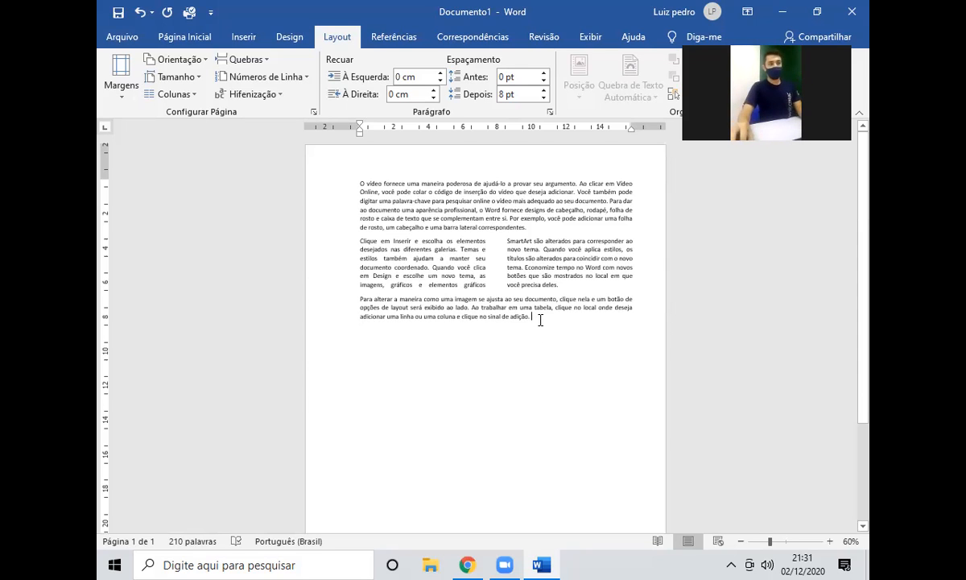
Remove the empty last line, then add blank paragraphs below the text toward page 2.
{"action": "triple_click", "coordinate": [303, 185]}
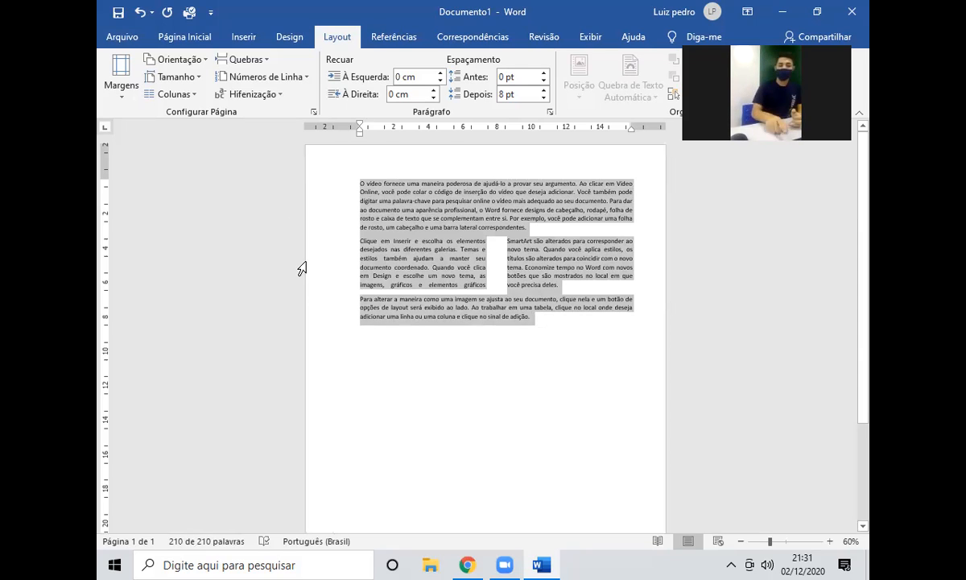
{"action": "key", "text": "Right"}
{"action": "key", "text": "BackSpace"}
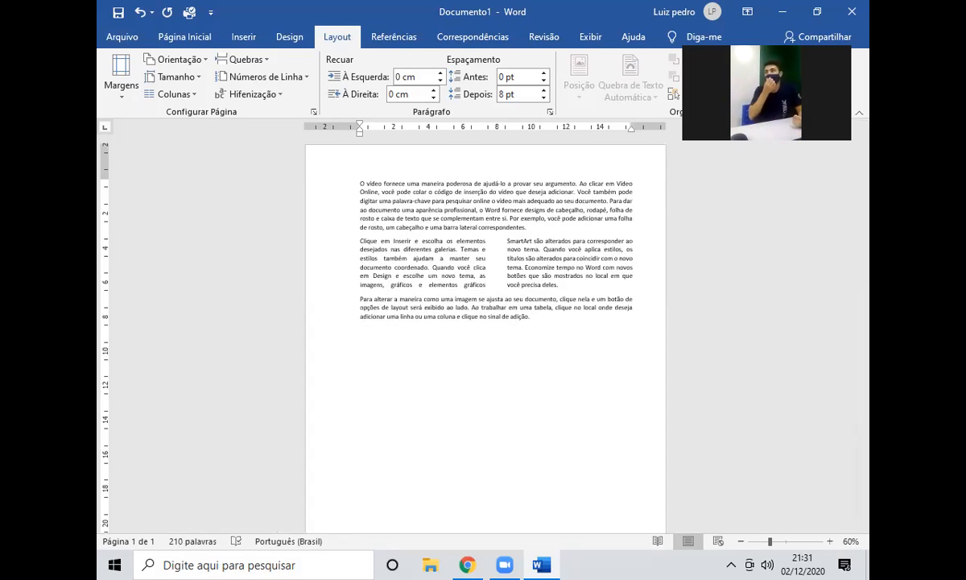
{"action": "key", "text": "Return"}
{"action": "key", "text": "Return"}
{"action": "key", "text": "Return"}
{"action": "key", "text": "Return"}
{"action": "key", "text": "Return"}
{"action": "key", "text": "Return"}
{"action": "key", "text": "Return"}
{"action": "key", "text": "Return"}
{"action": "key", "text": "Return"}
{"action": "key", "text": "Return"}
{"action": "key", "text": "Return"}
{"action": "key", "text": "Return"}
{"action": "key", "text": "Return"}
{"action": "key", "text": "Return"}
{"action": "key", "text": "Return"}
{"action": "key", "text": "Return"}
{"action": "key", "text": "Return"}
{"action": "key", "text": "Return"}
{"action": "key", "text": "Return"}
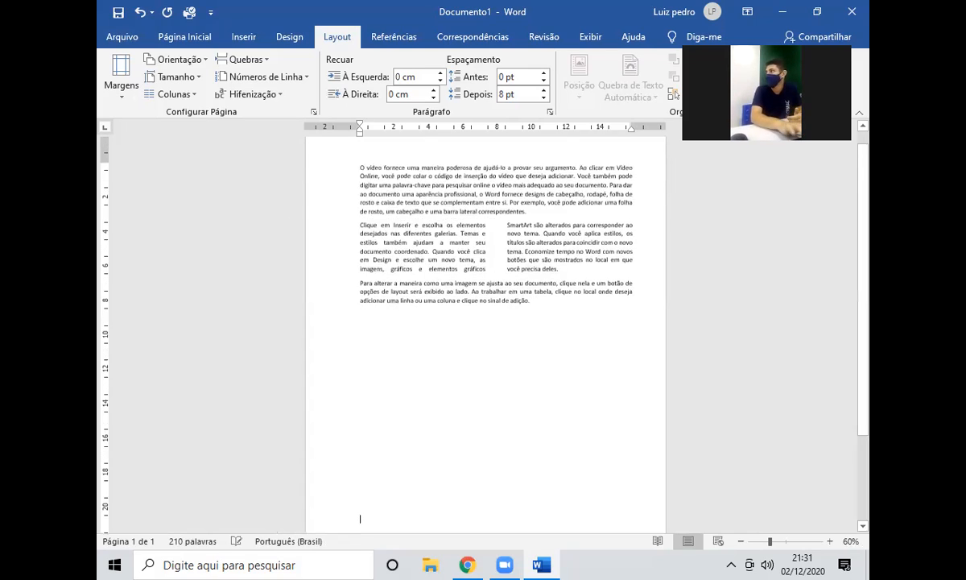
{"action": "key", "text": "Return"}
{"action": "key", "text": "Return"}
{"action": "key", "text": "Return"}
{"action": "key", "text": "Return"}
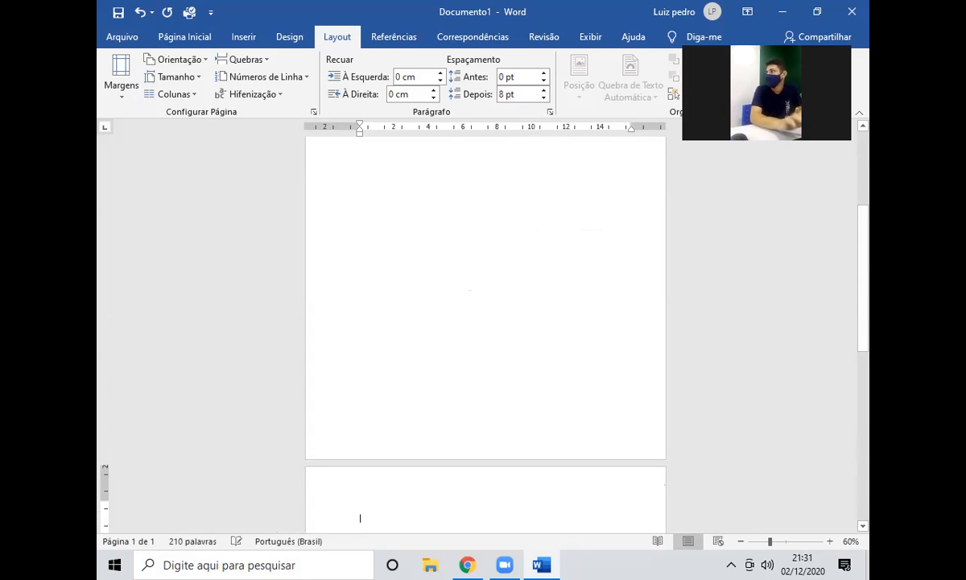
On page 2, type the line 'asodijaosudaosijd', then '=rand(5,5)' to generate five paragraphs.
{"action": "scroll", "coordinate": [406, 296], "scroll_direction": "up", "scroll_amount": 1}
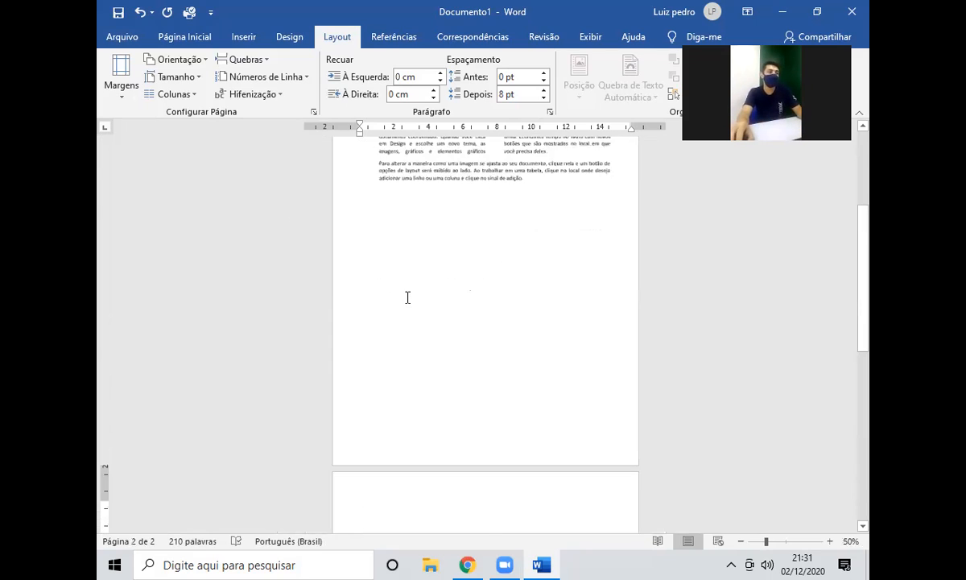
{"action": "scroll", "coordinate": [411, 296], "scroll_direction": "down", "scroll_amount": 1, "text": "ctrl"}
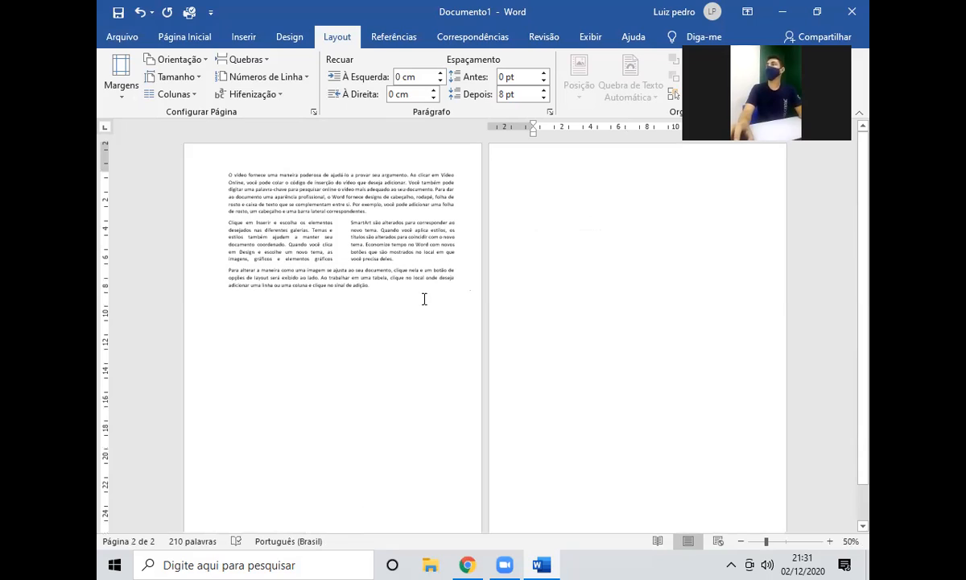
{"action": "type", "text": "asodijaosudaosijd"}
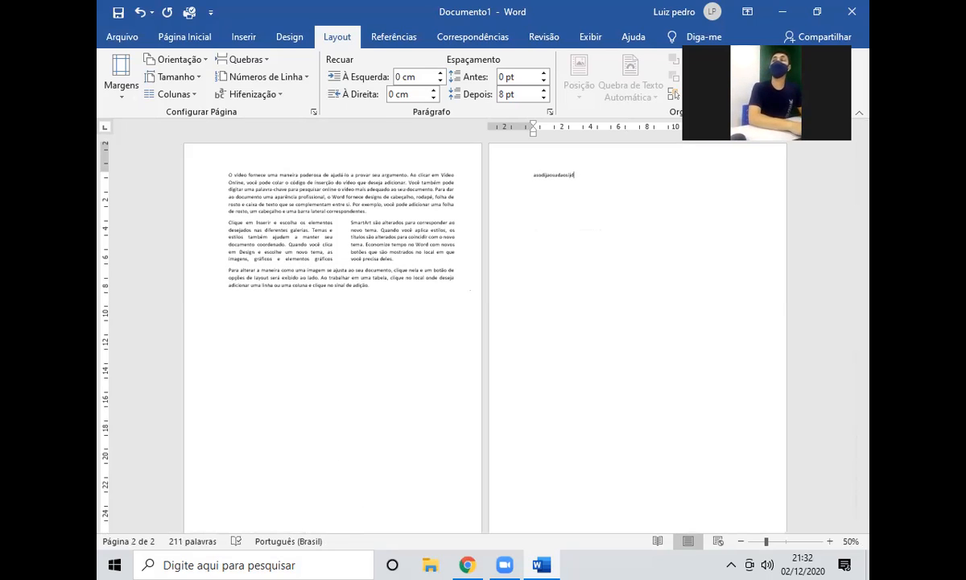
{"action": "key", "text": "Return"}
{"action": "type", "text": "=rand(5,5)"}
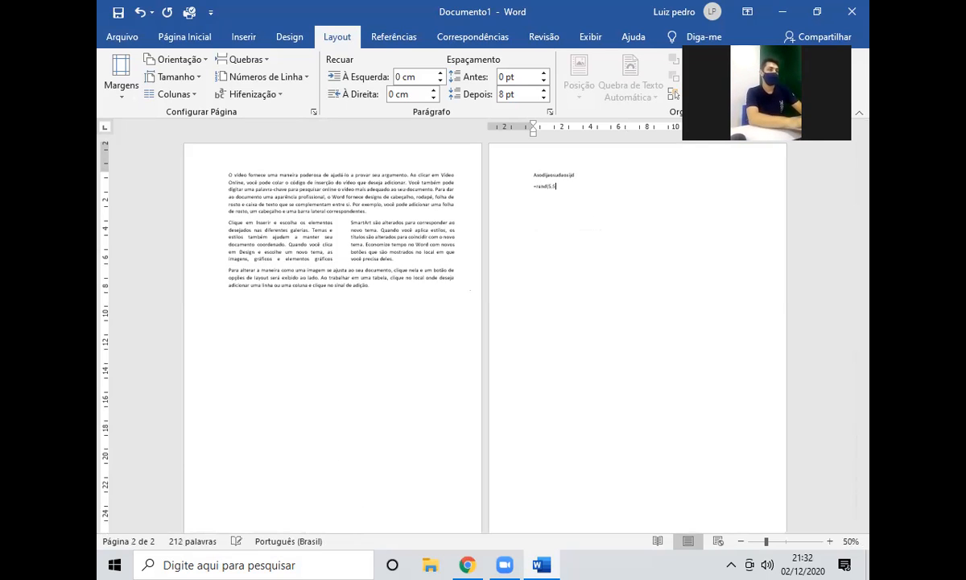
{"action": "key", "text": "Return"}
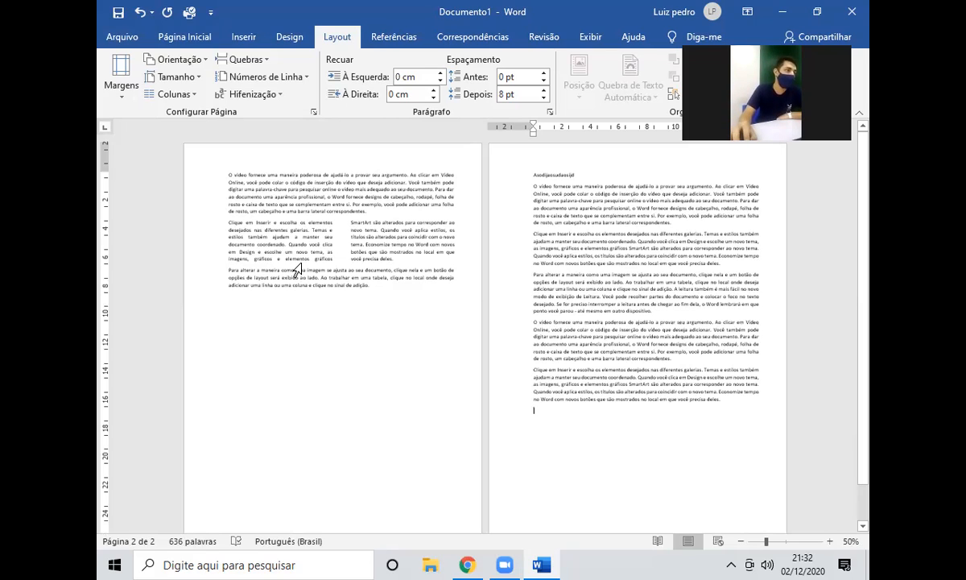
Delete page 1's text from 'aparência profissional' to 'Ao trabalhar' and insert a blank line.
{"action": "left_click_drag", "start_coordinate": [351, 278], "coordinate": [275, 196]}
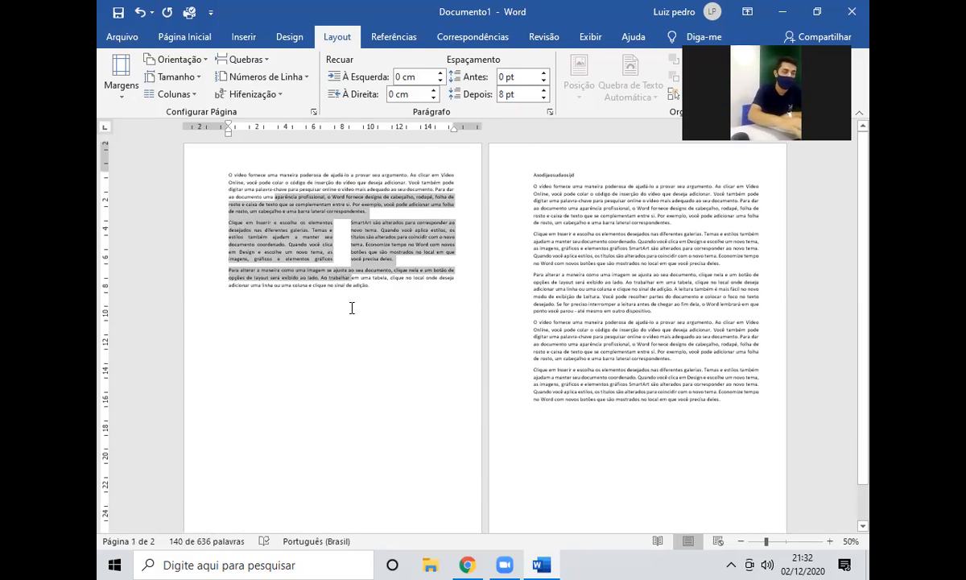
{"action": "key", "text": "Delete"}
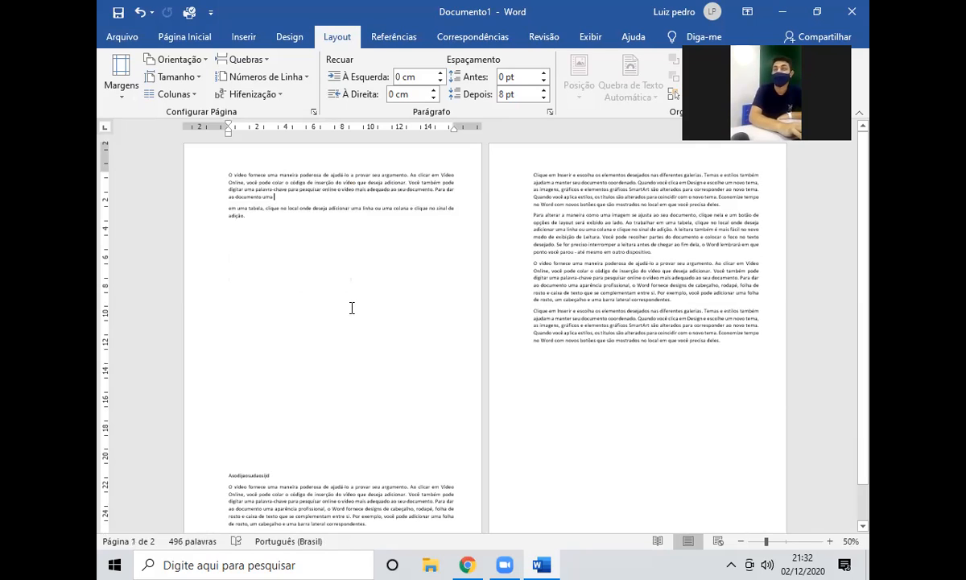
{"action": "key", "text": "Return"}
{"action": "key", "text": "Return"}
{"action": "key", "text": "Return"}
{"action": "key", "text": "Return"}
{"action": "key", "text": "Return"}
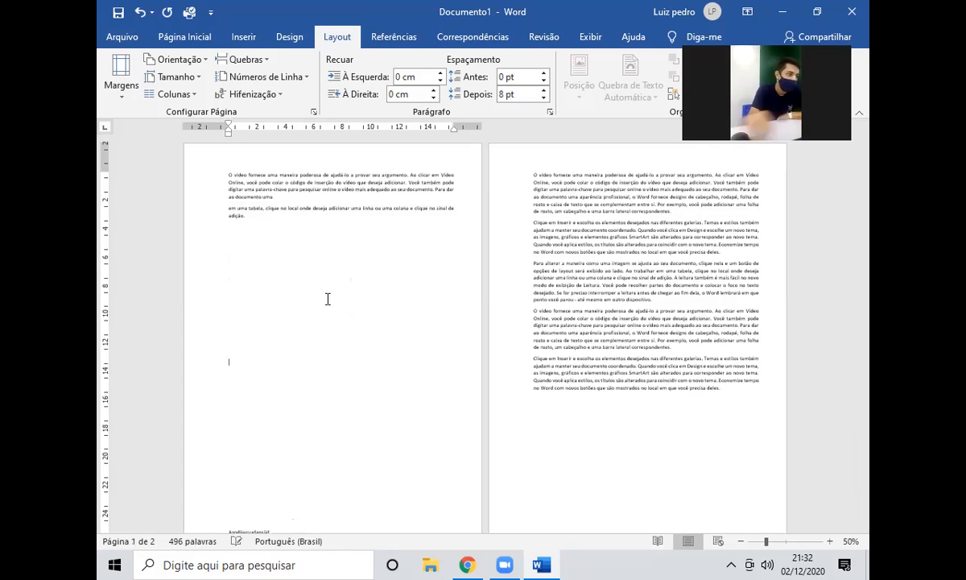
{"action": "scroll", "coordinate": [307, 280], "scroll_direction": "down", "scroll_amount": 2}
{"action": "scroll", "coordinate": [307, 280], "scroll_direction": "up", "scroll_amount": 2}
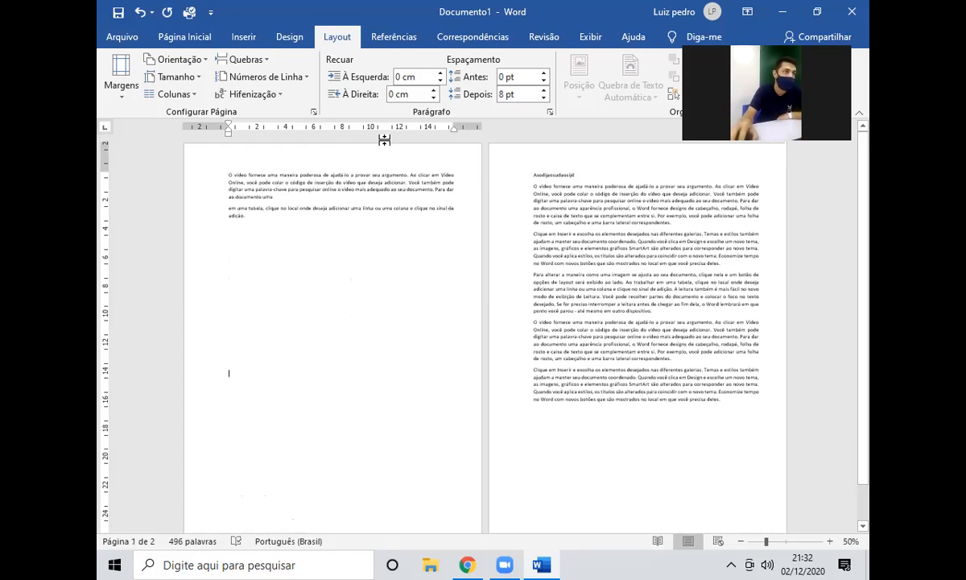
Delete the 'pode' to 'uma' text in the first paragraph, then undo that deletion.
{"action": "left_click_drag", "start_coordinate": [279, 196], "coordinate": [264, 181]}
{"action": "key", "text": "BackSpace"}
{"action": "scroll", "coordinate": [295, 295], "scroll_direction": "down", "scroll_amount": 2}
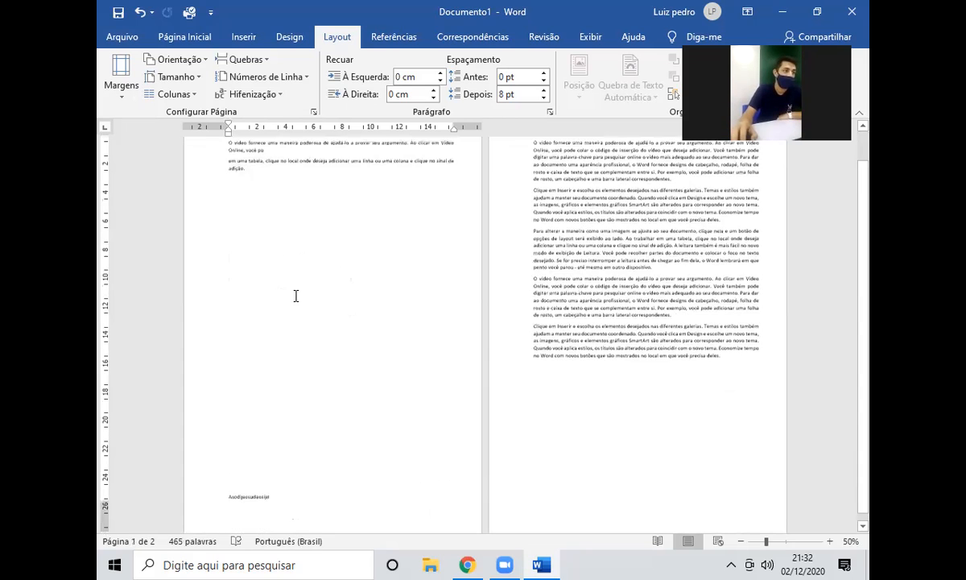
{"action": "scroll", "coordinate": [301, 301], "scroll_direction": "up", "scroll_amount": 2}
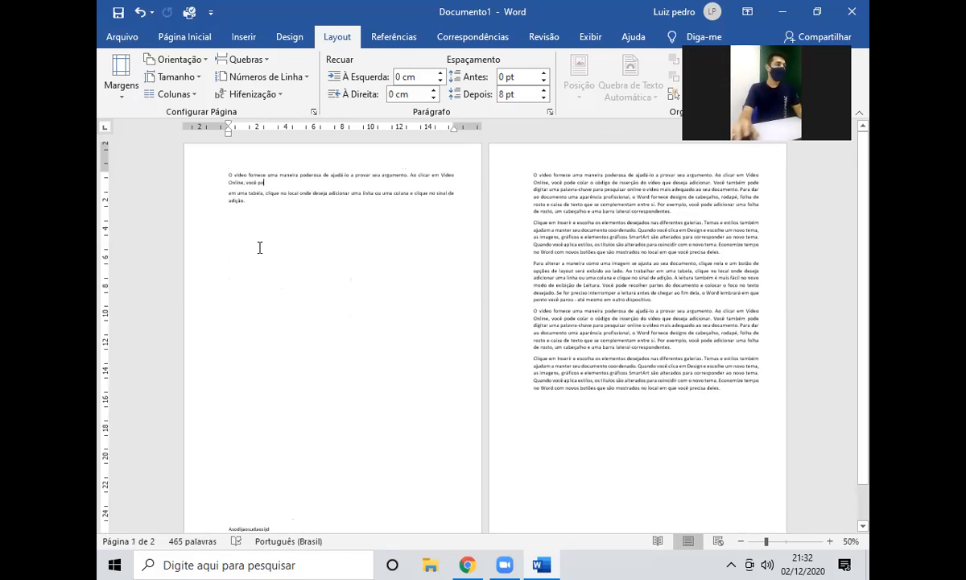
{"action": "key", "text": "ctrl+z"}
{"action": "key", "text": "ctrl+z"}
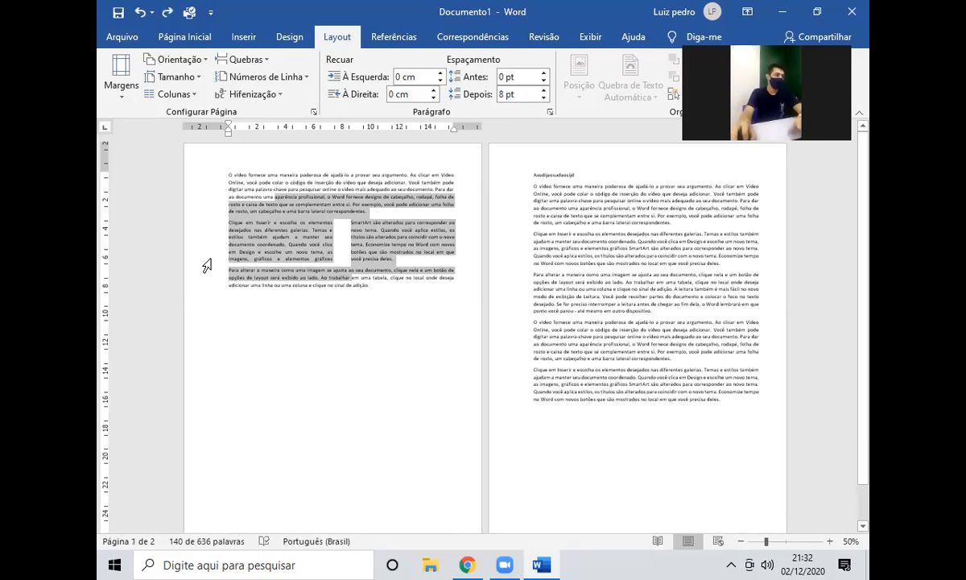
Select everything from below page 1's text through the end of page 2.
{"action": "left_click", "coordinate": [234, 424]}
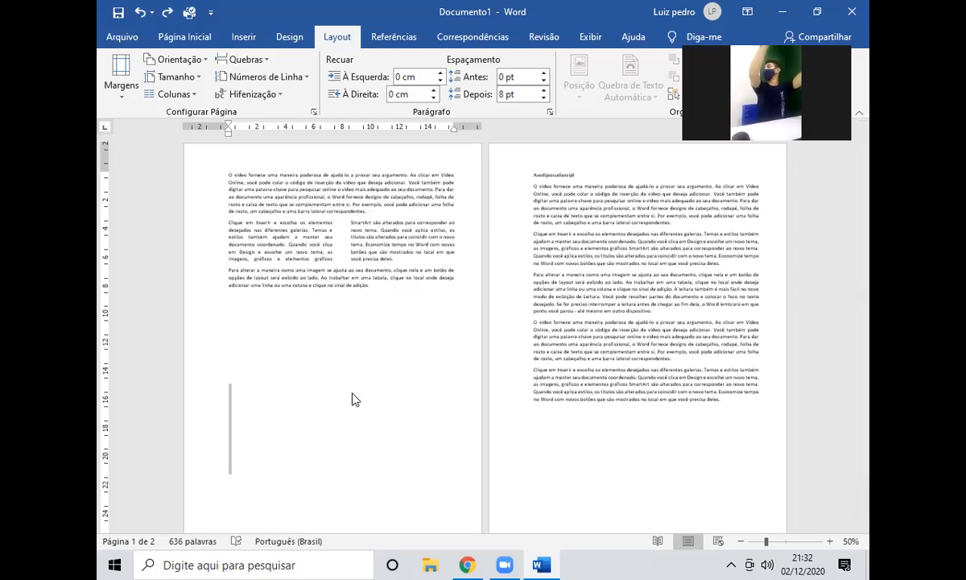
{"action": "left_click", "coordinate": [406, 341]}
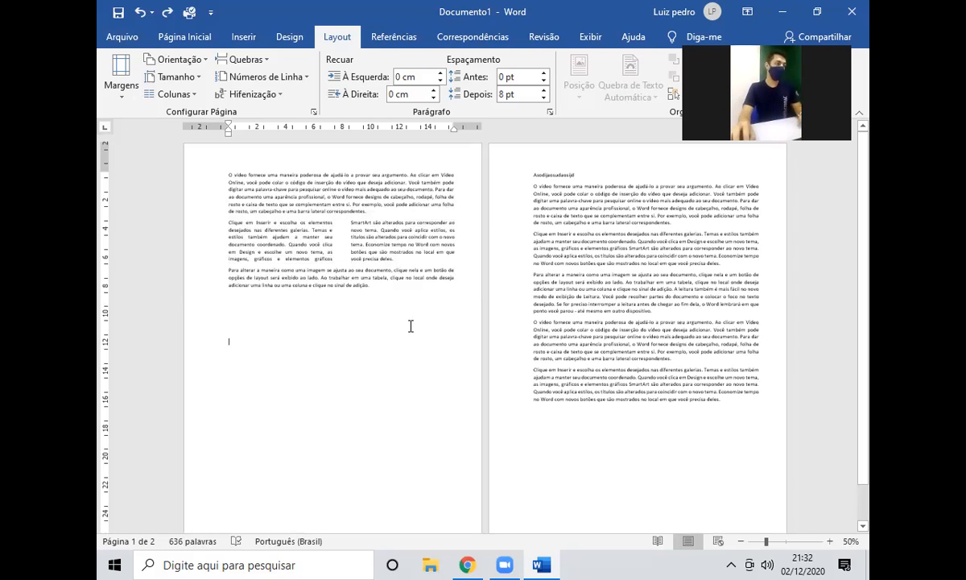
{"action": "left_click_drag", "start_coordinate": [455, 299], "coordinate": [722, 403]}
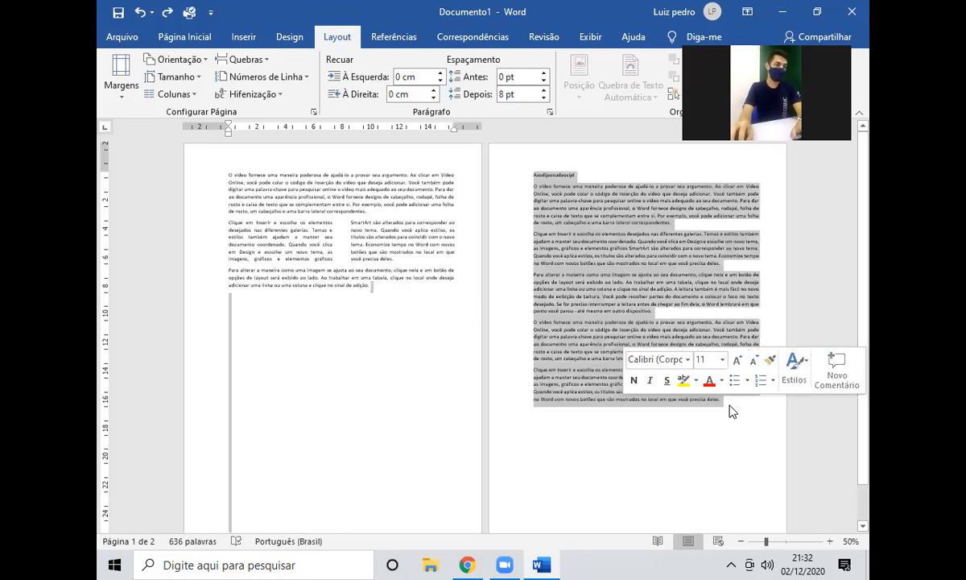
Delete the selected leftover text so only page 1 remains.
{"action": "key", "text": "Delete"}
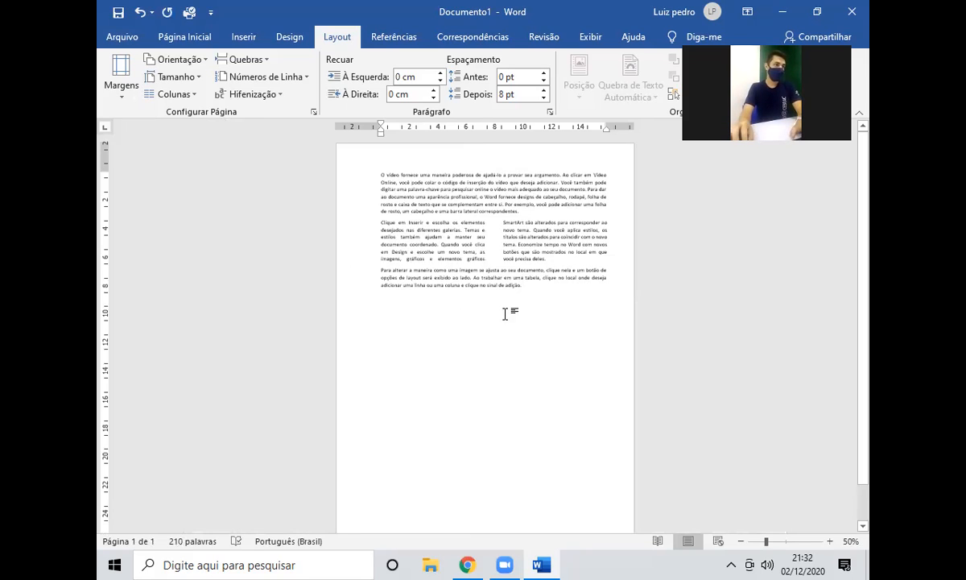
{"action": "scroll", "coordinate": [515, 310], "scroll_direction": "up", "scroll_amount": 1}
{"action": "scroll", "coordinate": [532, 302], "scroll_direction": "up", "scroll_amount": 2}
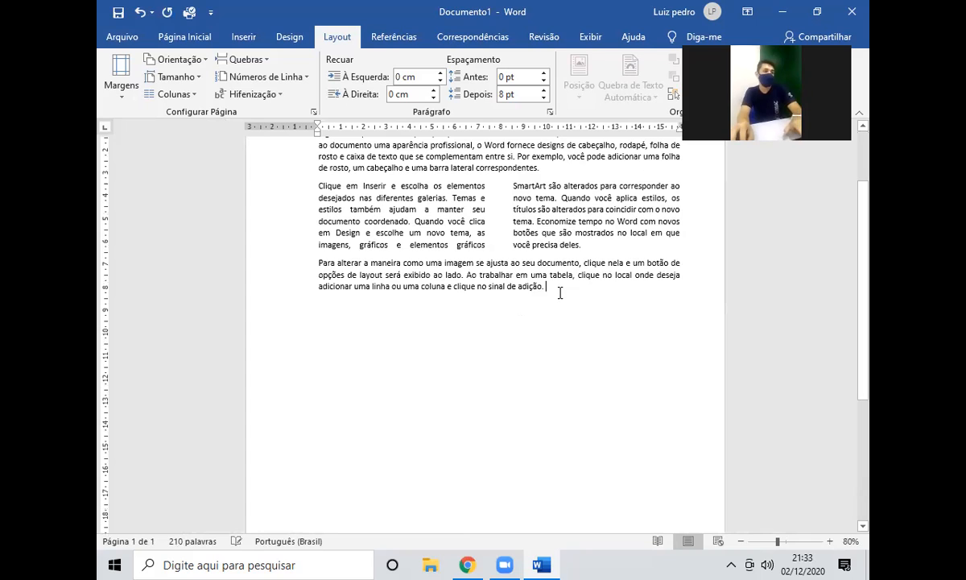
{"action": "scroll", "coordinate": [559, 293], "scroll_direction": "up", "scroll_amount": 3}
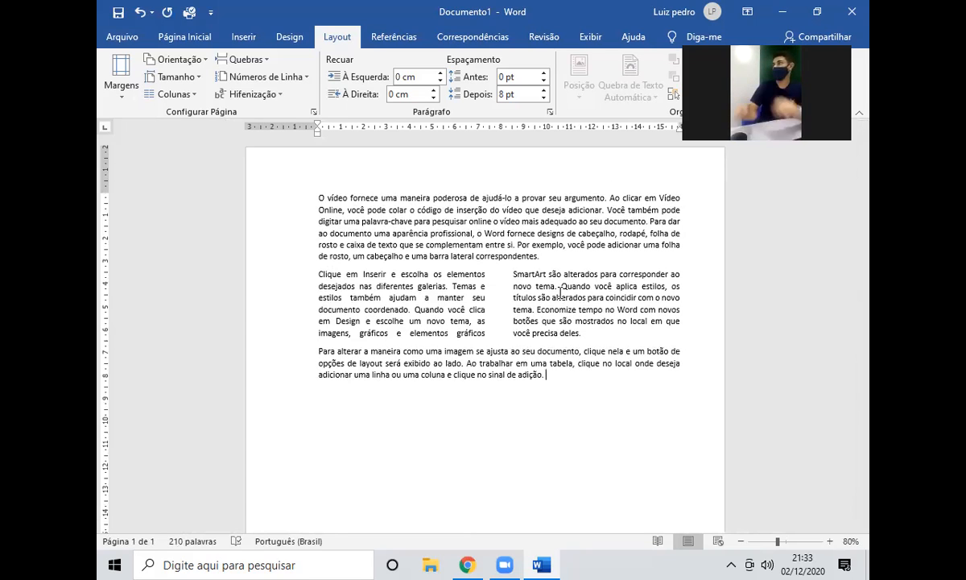
{"action": "scroll", "coordinate": [568, 274], "scroll_direction": "down", "scroll_amount": 3}
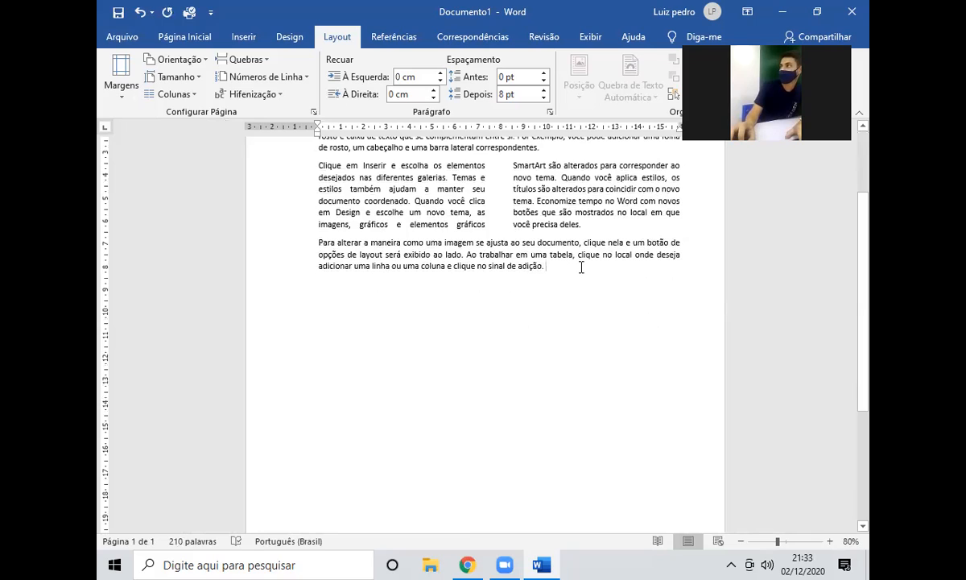
Rejoin the accidentally split word 'adição' and tidy the empty lines after the last paragraph.
{"action": "left_click", "coordinate": [524, 265]}
{"action": "key", "text": "Return"}
{"action": "key", "text": "BackSpace"}
{"action": "key", "text": "End"}
{"action": "key", "text": "Return"}
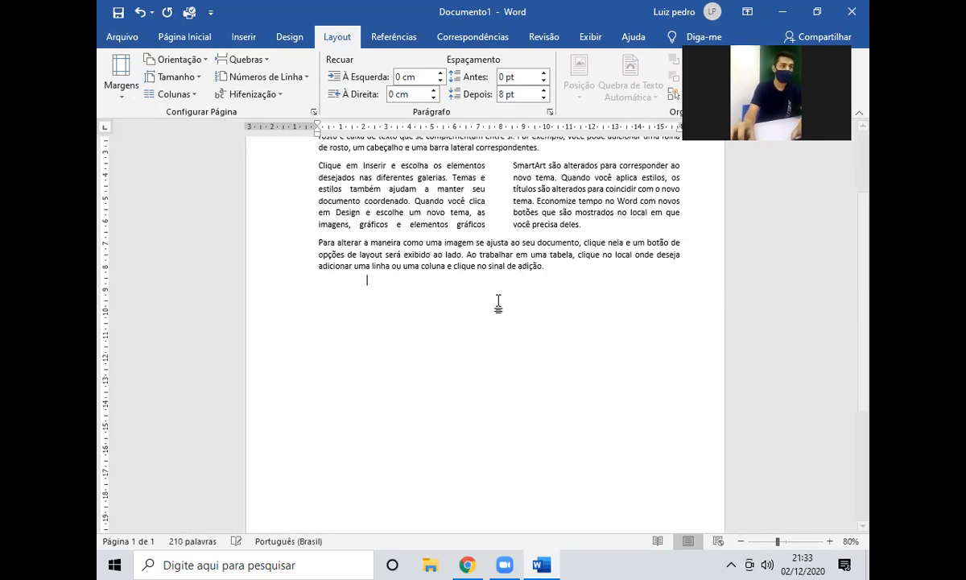
{"action": "key", "text": "BackSpace"}
{"action": "key", "text": "Return"}
{"action": "key", "text": "BackSpace"}
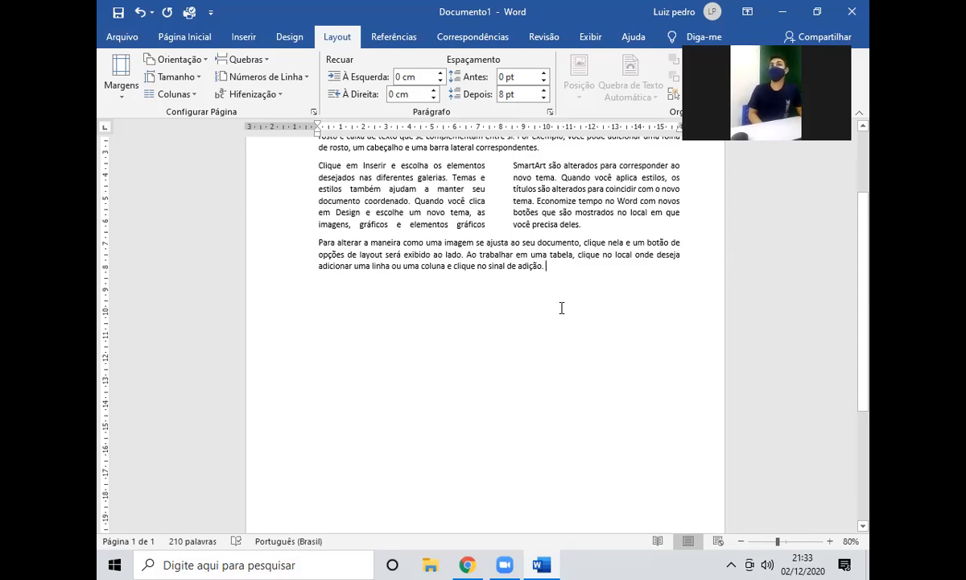
Add blank lines until a second page starts and type '(5,5)' at its top.
{"action": "key", "text": "Return"}
{"action": "key", "text": "Return"}
{"action": "key", "text": "Return"}
{"action": "key", "text": "Return"}
{"action": "key", "text": "Return"}
{"action": "key", "text": "Return"}
{"action": "key", "text": "Return"}
{"action": "key", "text": "Return"}
{"action": "key", "text": "Return"}
{"action": "key", "text": "Return"}
{"action": "key", "text": "Return"}
{"action": "key", "text": "Return"}
{"action": "key", "text": "Return"}
{"action": "key", "text": "Return"}
{"action": "key", "text": "Return"}
{"action": "key", "text": "Return"}
{"action": "key", "text": "Return"}
{"action": "key", "text": "Return"}
{"action": "key", "text": "Return"}
{"action": "key", "text": "Return"}
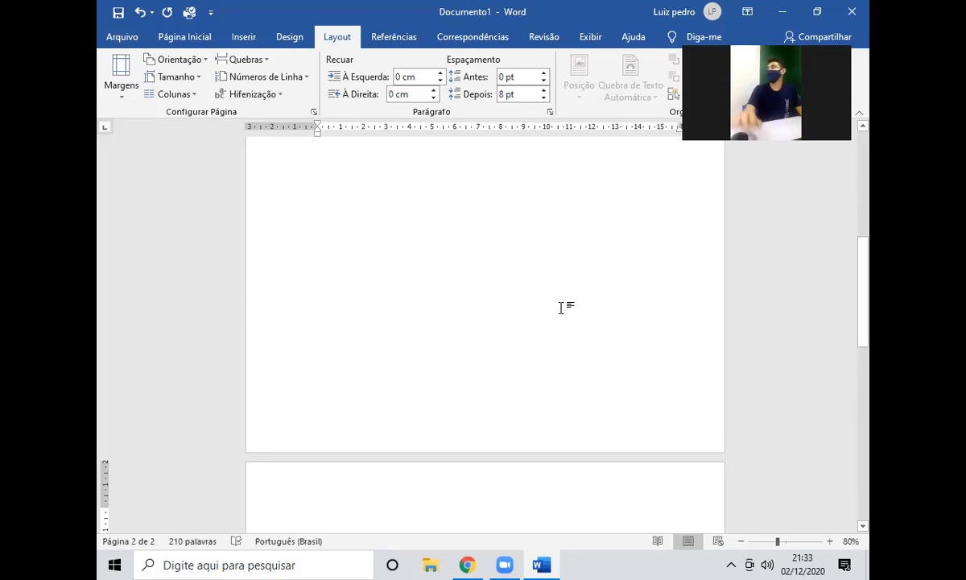
{"action": "scroll", "coordinate": [562, 308], "scroll_direction": "down", "scroll_amount": 3}
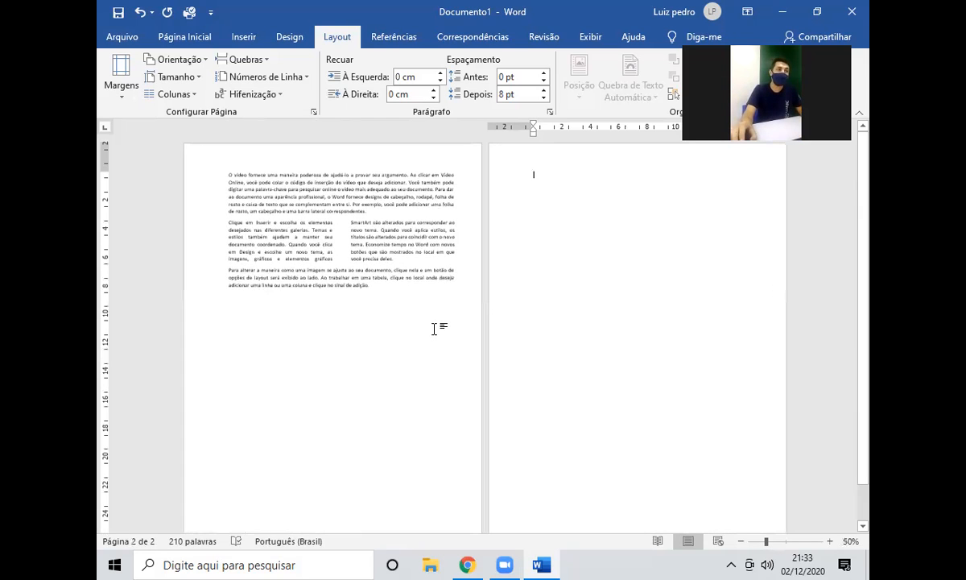
{"action": "scroll", "coordinate": [435, 328], "scroll_direction": "down", "scroll_amount": 1}
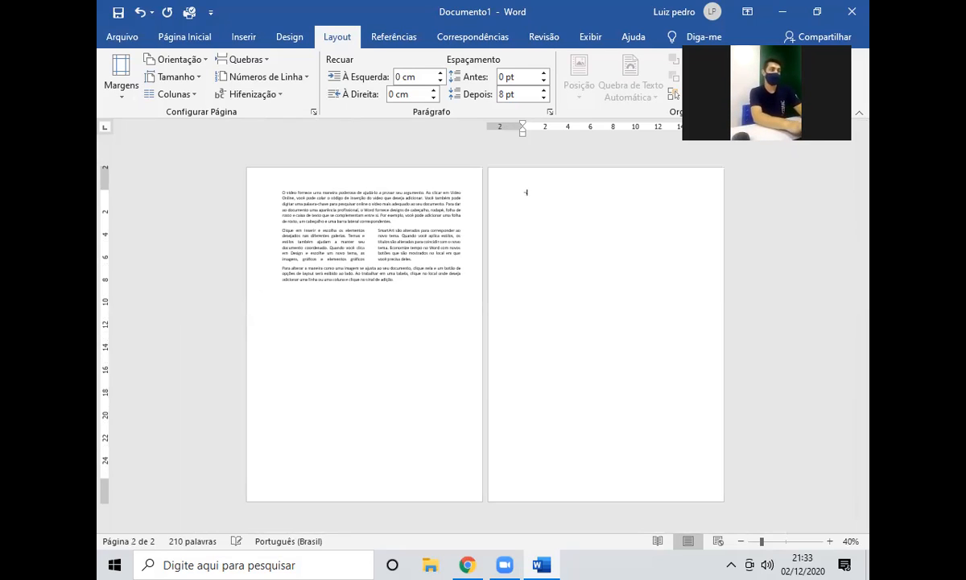
{"action": "type", "text": "(5,5)"}
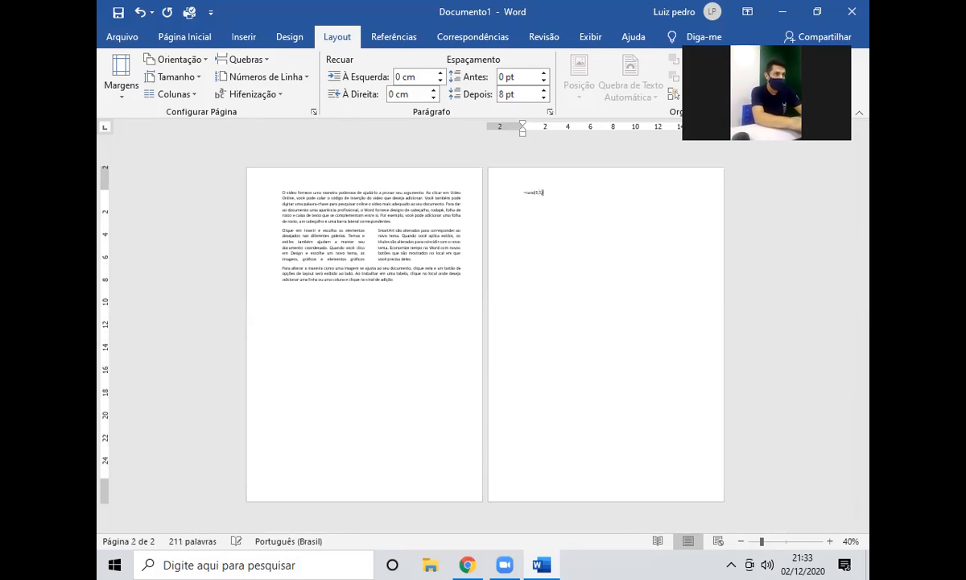
Expand =rand(5,5) into five sample paragraphs on page 2, then delete and restore page 1's lower text.
{"action": "key", "text": "Return"}
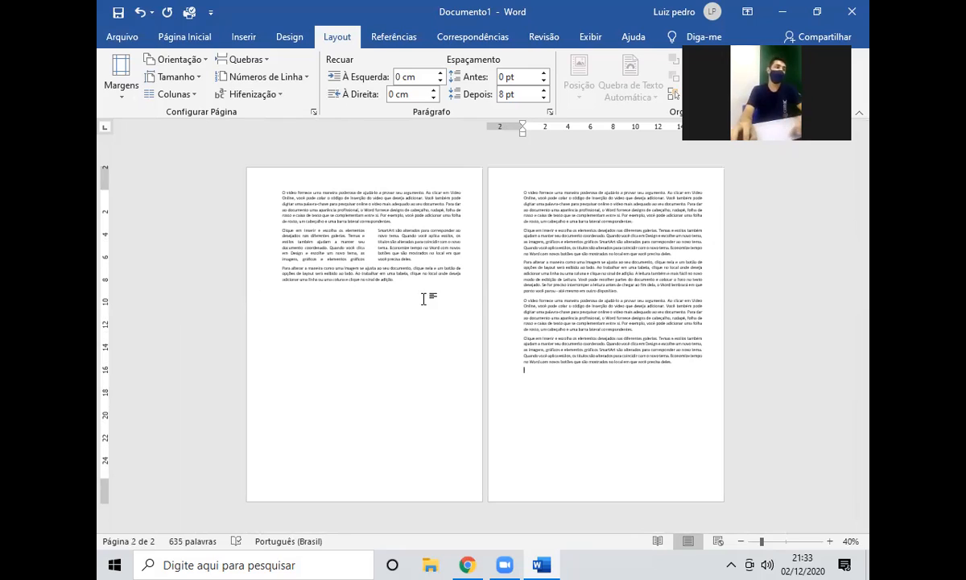
{"action": "left_click_drag", "start_coordinate": [394, 280], "coordinate": [320, 211]}
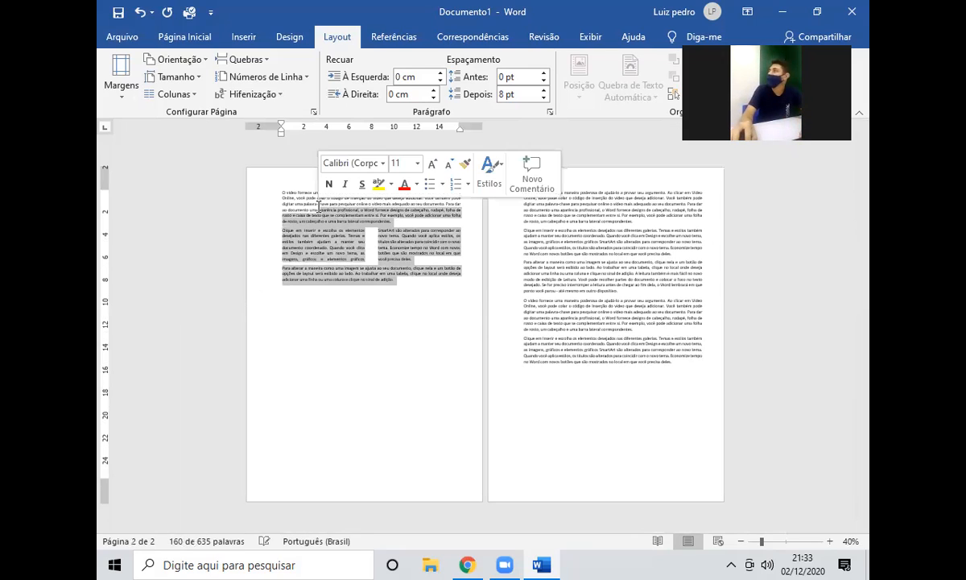
{"action": "key", "text": "Delete"}
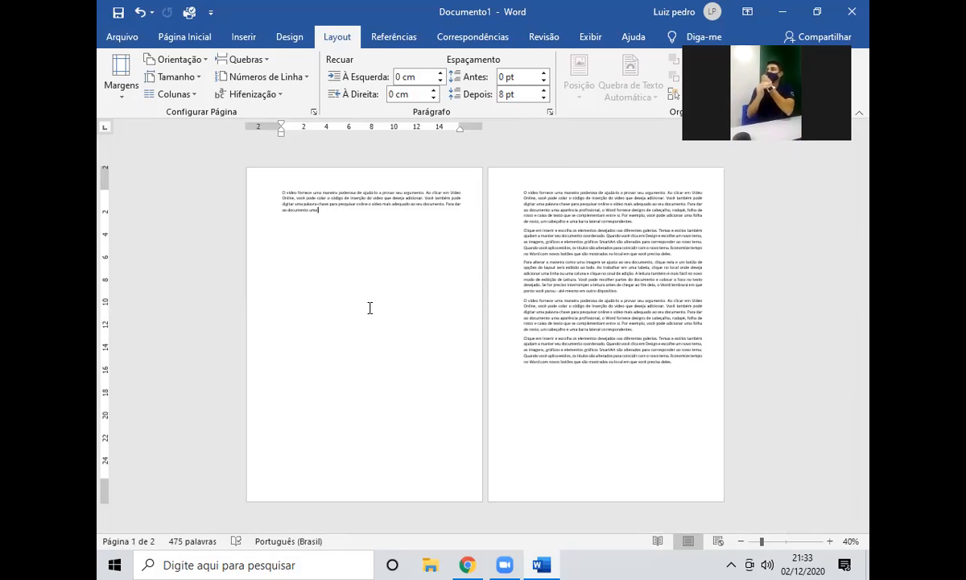
{"action": "key", "text": "ctrl+z"}
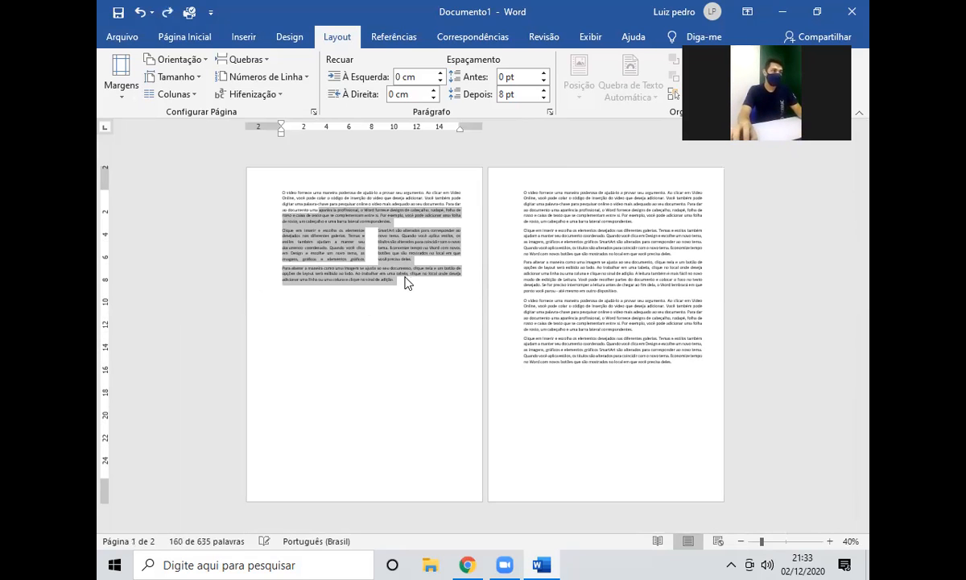
{"action": "left_click", "coordinate": [405, 284]}
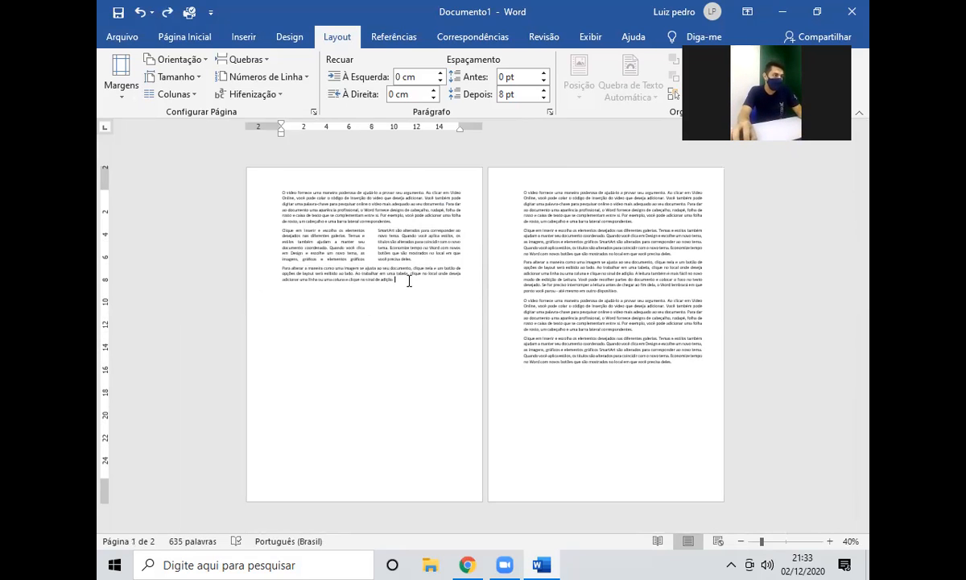
Copy a phrase from page 1's last paragraph and paste it repeatedly at that paragraph's end.
{"action": "left_click_drag", "start_coordinate": [310, 274], "coordinate": [394, 280]}
{"action": "key", "text": "ctrl+c"}
{"action": "left_click", "coordinate": [410, 282]}
{"action": "key", "text": "ctrl+v"}
{"action": "key", "text": "ctrl+v"}
{"action": "key", "text": "ctrl+v"}
{"action": "key", "text": "ctrl+v"}
{"action": "key", "text": "ctrl+v"}
{"action": "key", "text": "ctrl+v"}
{"action": "key", "text": "ctrl+v"}
{"action": "key", "text": "ctrl+v"}
{"action": "key", "text": "ctrl+v"}
{"action": "key", "text": "ctrl+v"}
{"action": "key", "text": "ctrl+v"}
{"action": "key", "text": "ctrl+v"}
{"action": "key", "text": "ctrl+v"}
{"action": "key", "text": "ctrl+v"}
{"action": "key", "text": "ctrl+v"}
{"action": "key", "text": "ctrl+v"}
{"action": "key", "text": "ctrl+v"}
{"action": "key", "text": "ctrl+v"}
{"action": "key", "text": "ctrl+v"}
{"action": "key", "text": "ctrl+v"}
{"action": "key", "text": "ctrl+v"}
{"action": "key", "text": "ctrl+v"}
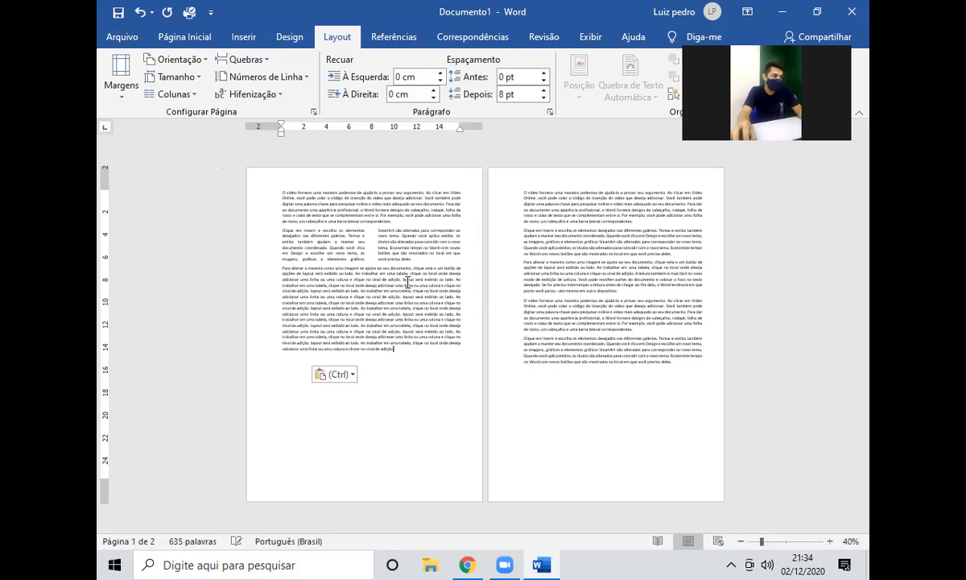
{"action": "key", "text": "ctrl+v"}
{"action": "key", "text": "ctrl+v"}
{"action": "key", "text": "ctrl+v"}
{"action": "key", "text": "ctrl+v"}
{"action": "key", "text": "ctrl+v"}
{"action": "key", "text": "ctrl+v"}
{"action": "key", "text": "ctrl+v"}
{"action": "key", "text": "ctrl+v"}
{"action": "key", "text": "ctrl+v"}
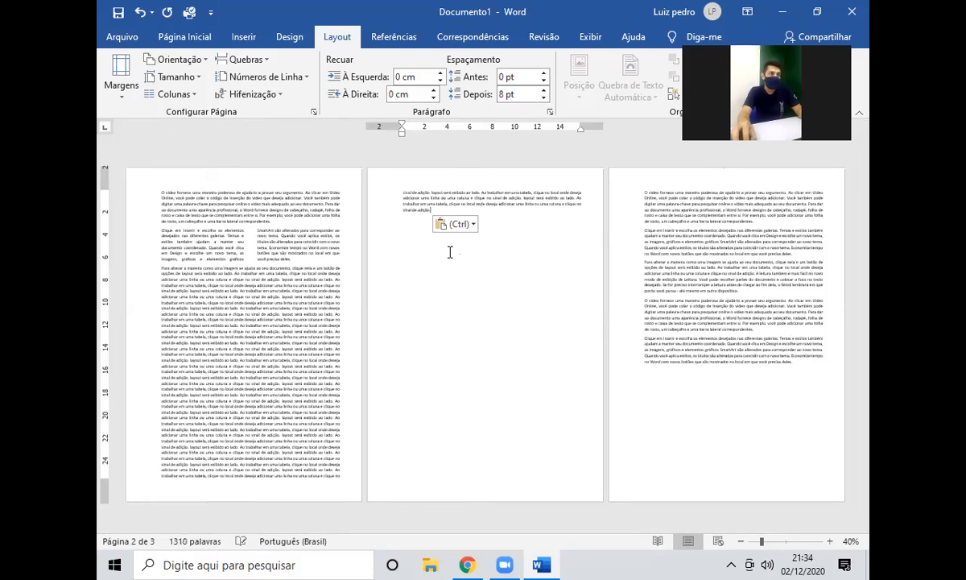
Select and deselect the sample text on page 3, then go to the Arquivo file screen.
{"action": "left_click_drag", "start_coordinate": [655, 191], "coordinate": [789, 375]}
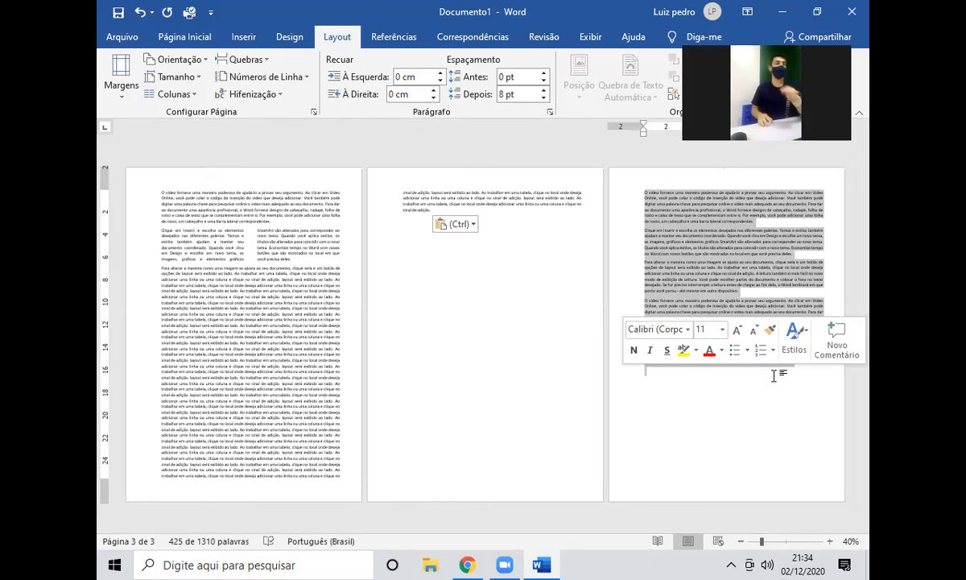
{"action": "left_click", "coordinate": [774, 376]}
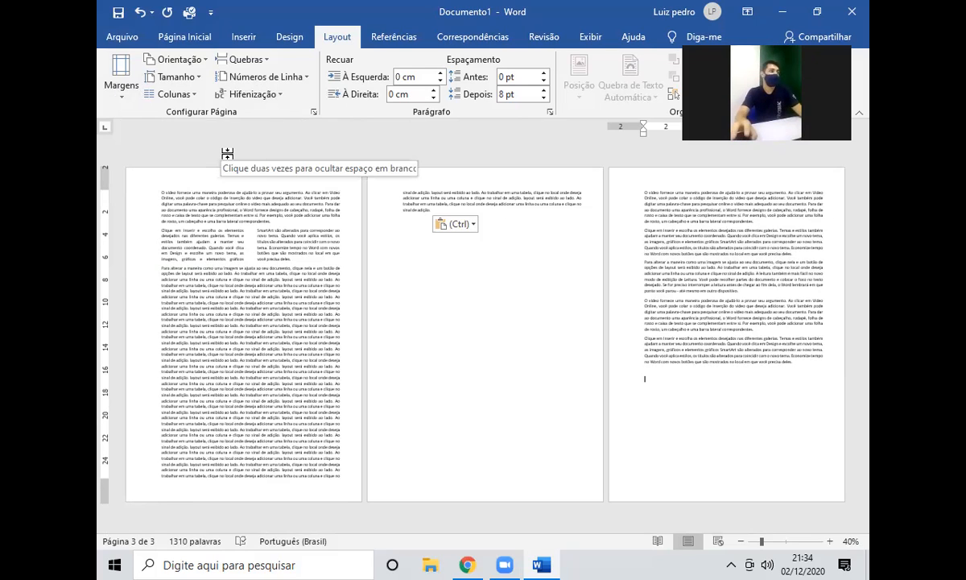
{"action": "left_click", "coordinate": [119, 38]}
Create a blank document headed 'ATIVIDADE' in Título 1 style, with a new line below.
{"action": "left_click", "coordinate": [291, 143]}
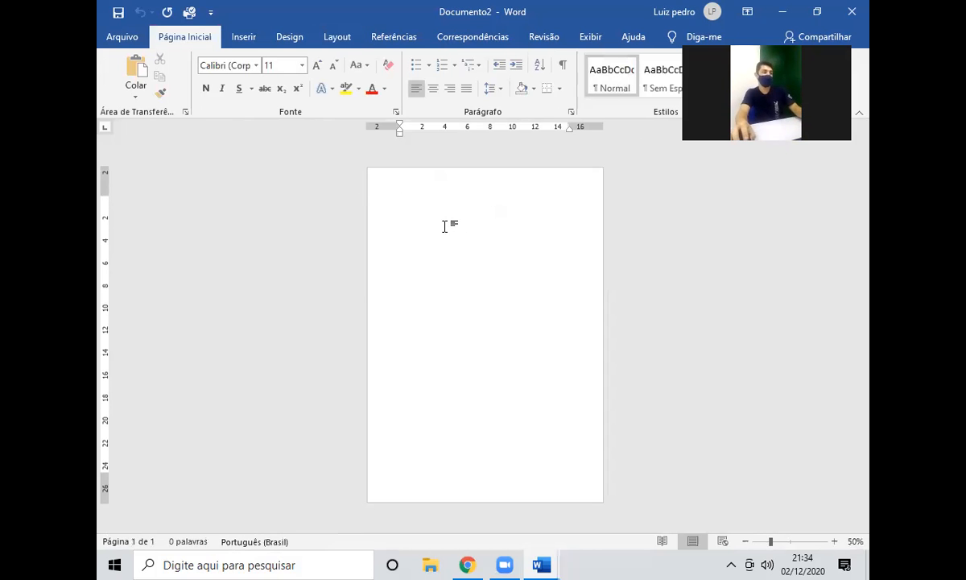
{"action": "scroll", "coordinate": [441, 263], "scroll_direction": "up", "scroll_amount": 3}
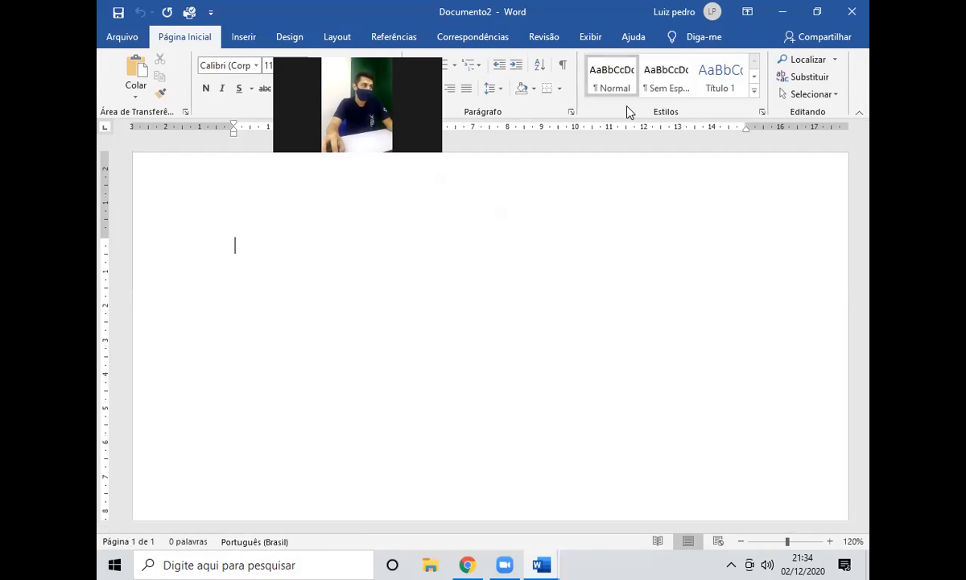
{"action": "left_click", "coordinate": [713, 78]}
{"action": "type", "text": "ATIVIDADE"}
{"action": "key", "text": "Return"}
{"action": "scroll", "coordinate": [338, 348], "scroll_direction": "up", "scroll_amount": 5}
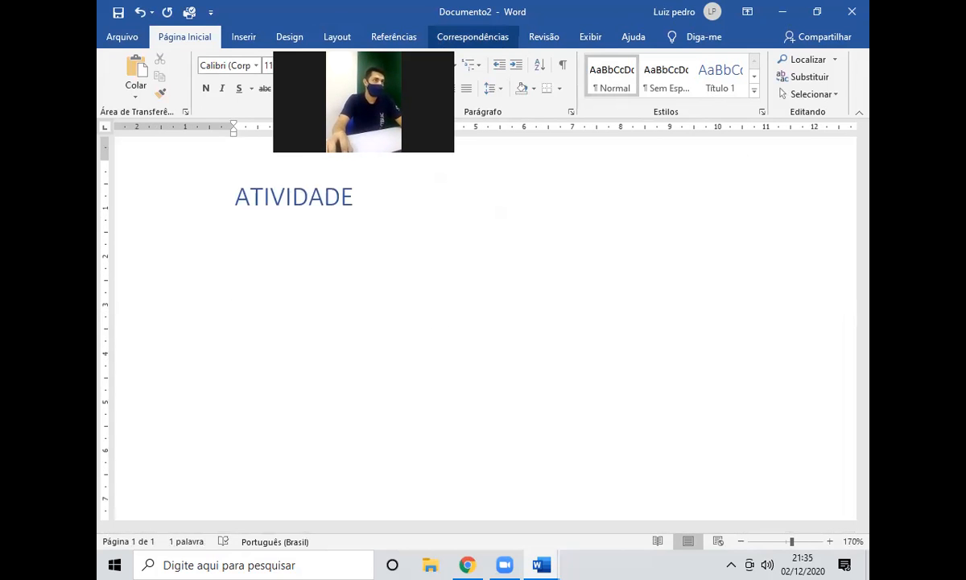
Start a bulleted list with the item 'Crie um texto aleatório =rand(x,x)'.
{"action": "left_click", "coordinate": [416, 65]}
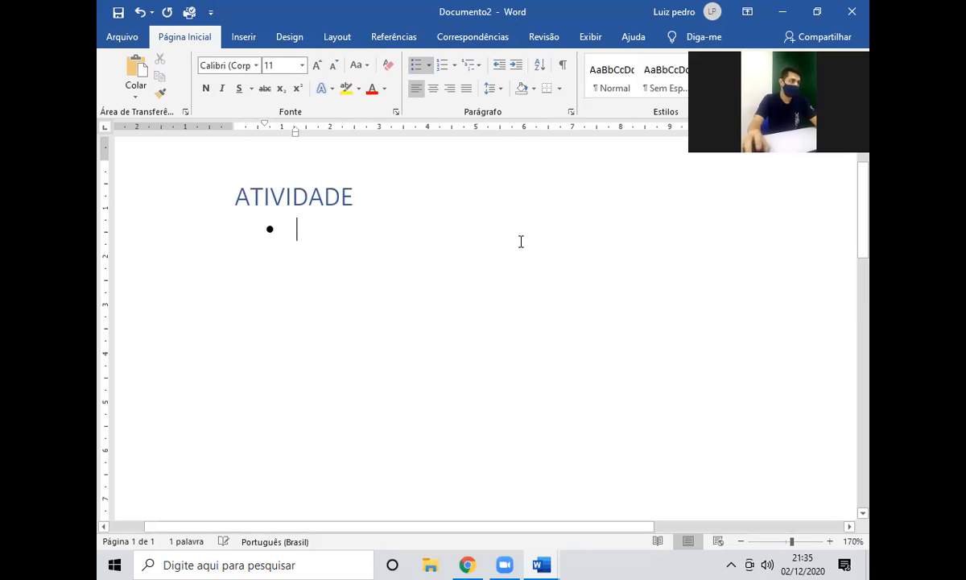
{"action": "type", "text": "Crie um texto e"}
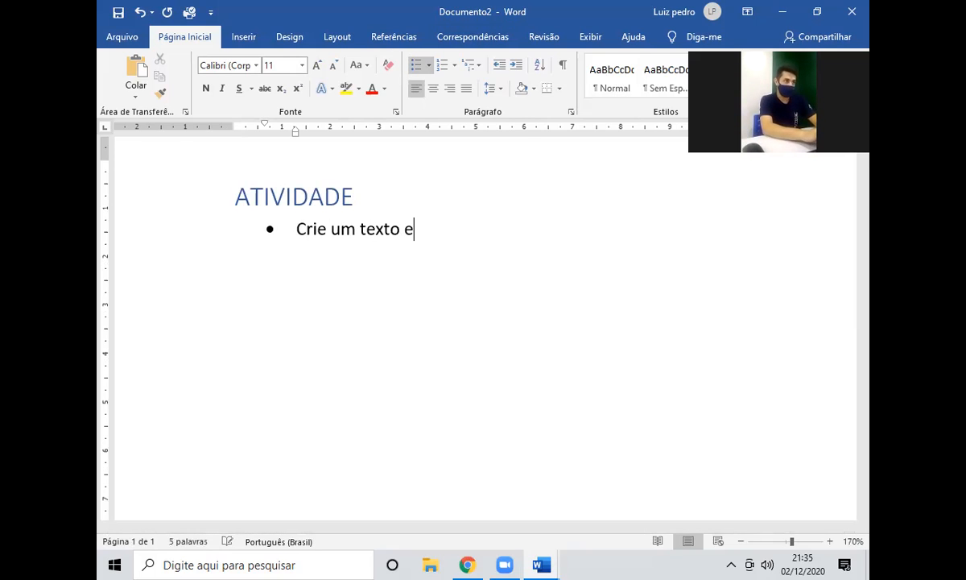
{"action": "key", "text": "BackSpace"}
{"action": "type", "text": "aleat"}
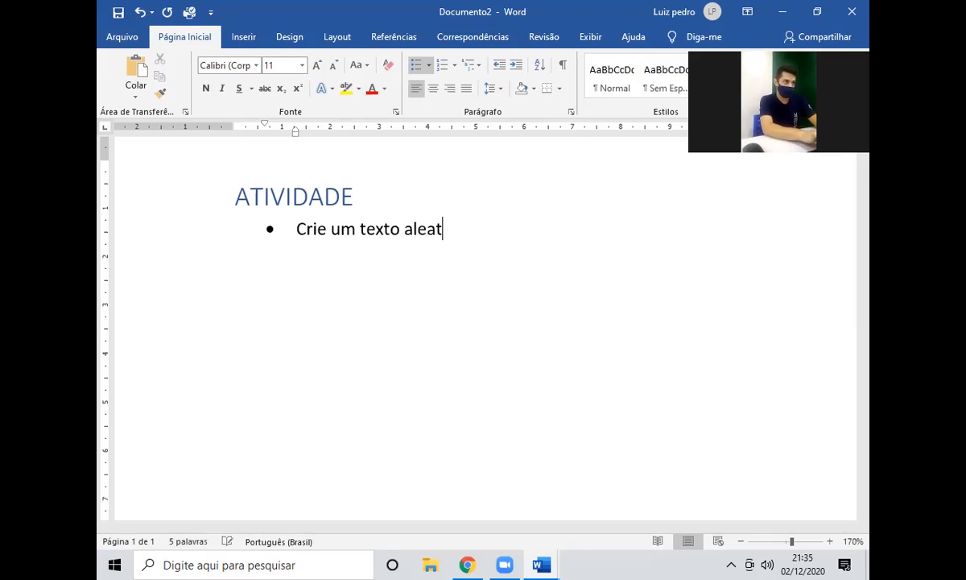
{"action": "type", "text": "ório  =rand"}
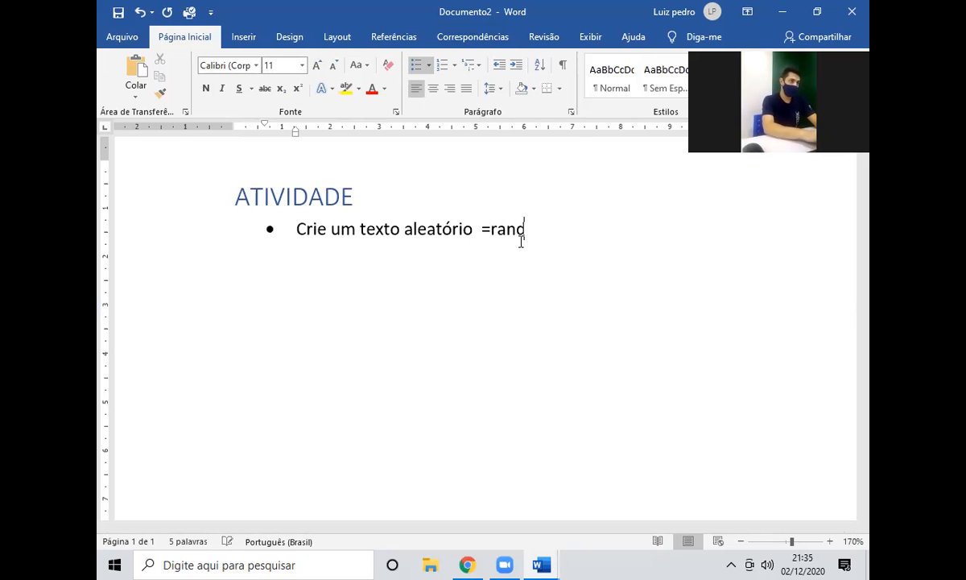
{"action": "type", "text": "(x,x)"}
Colour the =rand(x,x) text light grey.
{"action": "left_click_drag", "start_coordinate": [563, 231], "coordinate": [486, 229]}
{"action": "left_click", "coordinate": [384, 88]}
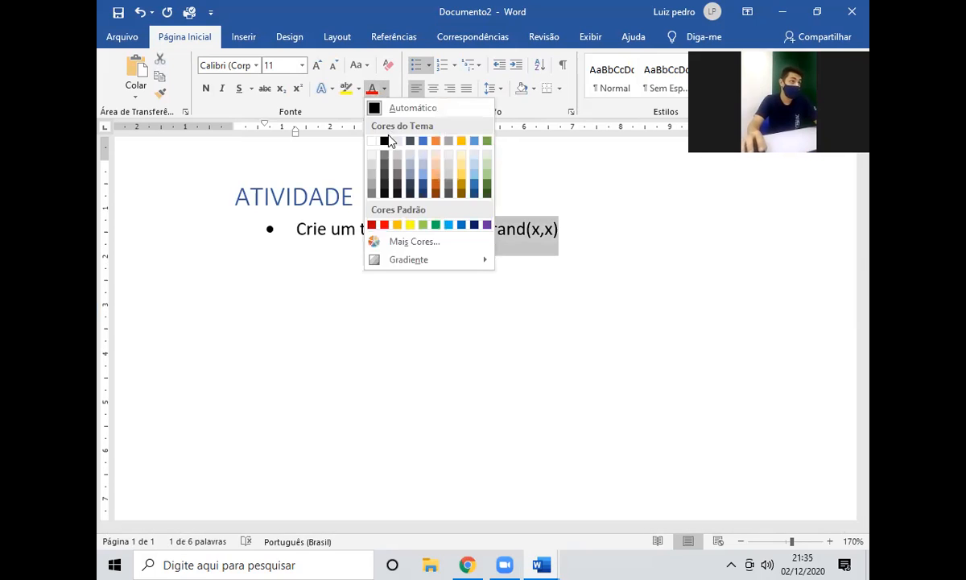
{"action": "left_click", "coordinate": [396, 142]}
{"action": "left_click", "coordinate": [625, 247]}
{"action": "left_click_drag", "start_coordinate": [564, 230], "coordinate": [485, 235]}
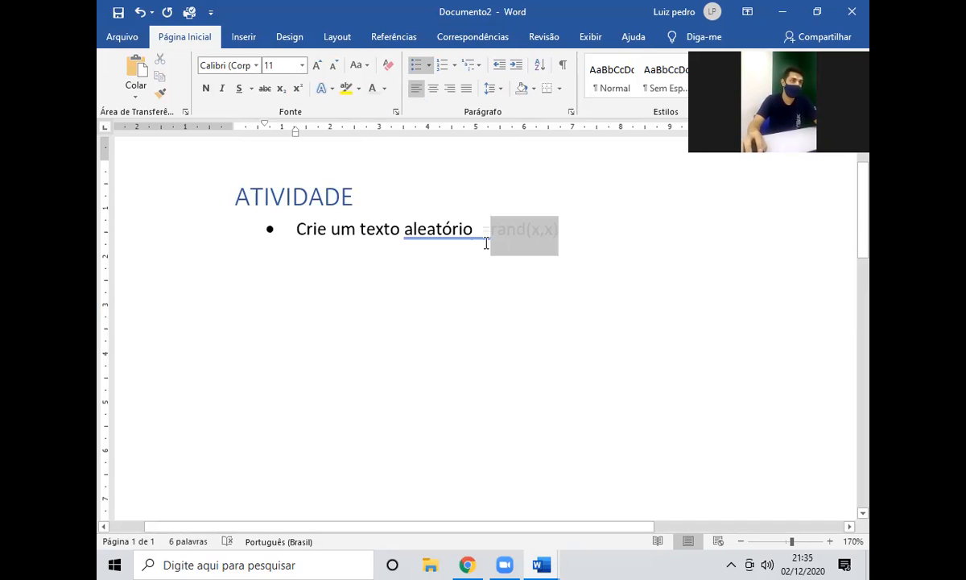
{"action": "left_click", "coordinate": [384, 88]}
{"action": "left_click", "coordinate": [370, 157]}
Add a second bullet with its font colour set back to black.
{"action": "left_click", "coordinate": [588, 231]}
{"action": "key", "text": "Return"}
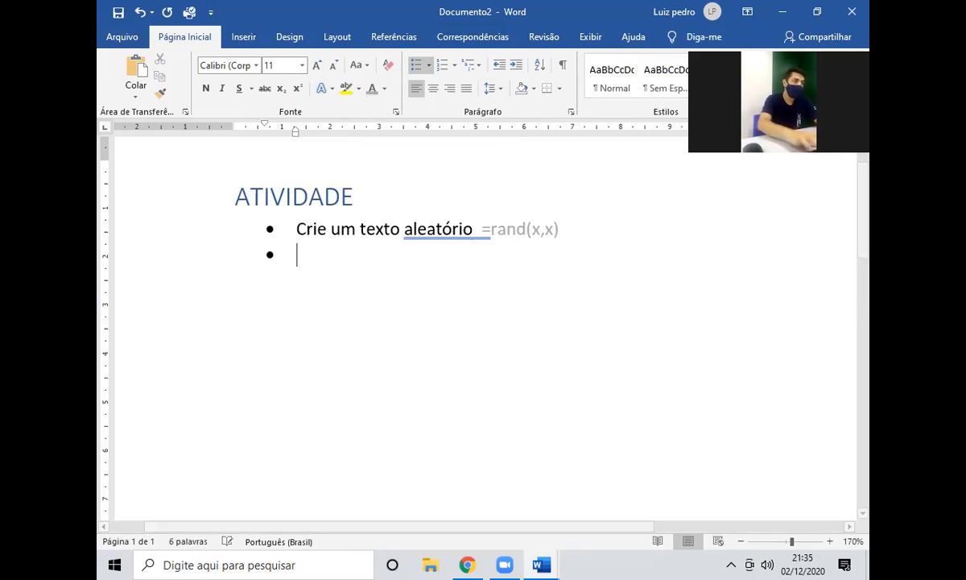
{"action": "left_click", "coordinate": [384, 88]}
{"action": "left_click", "coordinate": [387, 143]}
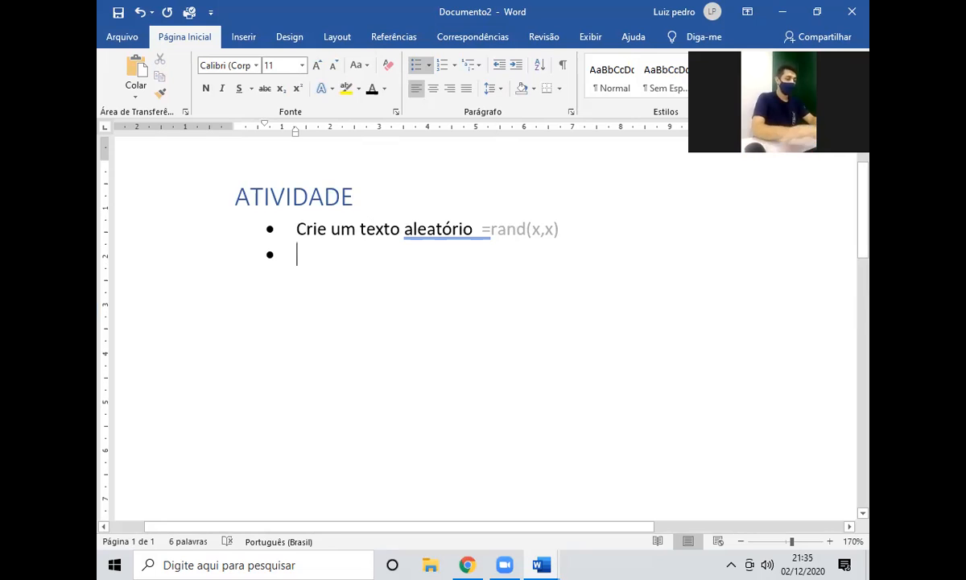
Add the bullet 'Adicione margens de 2,2cm cuadrados' and start the next bullet.
{"action": "type", "text": "Adicione margens"}
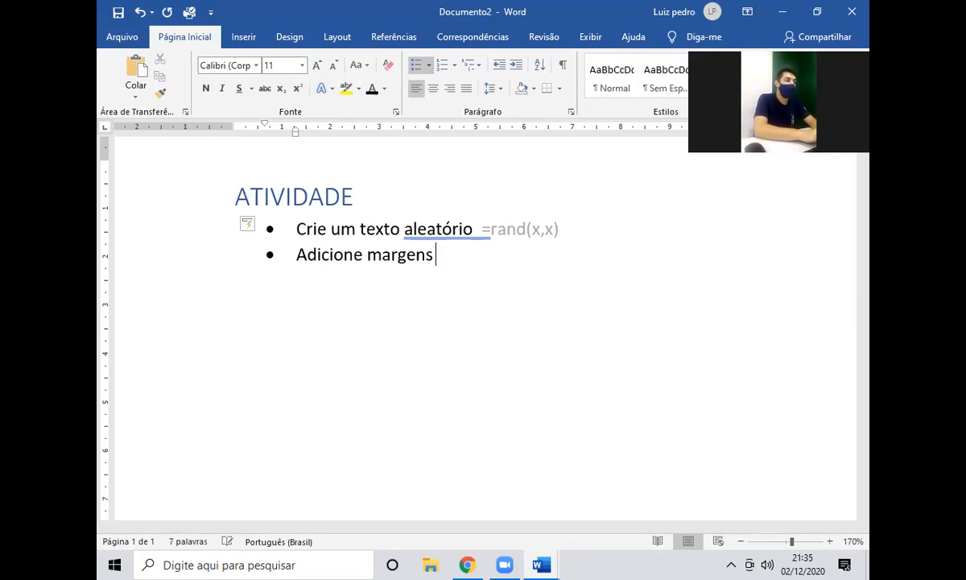
{"action": "type", "text": " de 2,2cm cuadrados"}
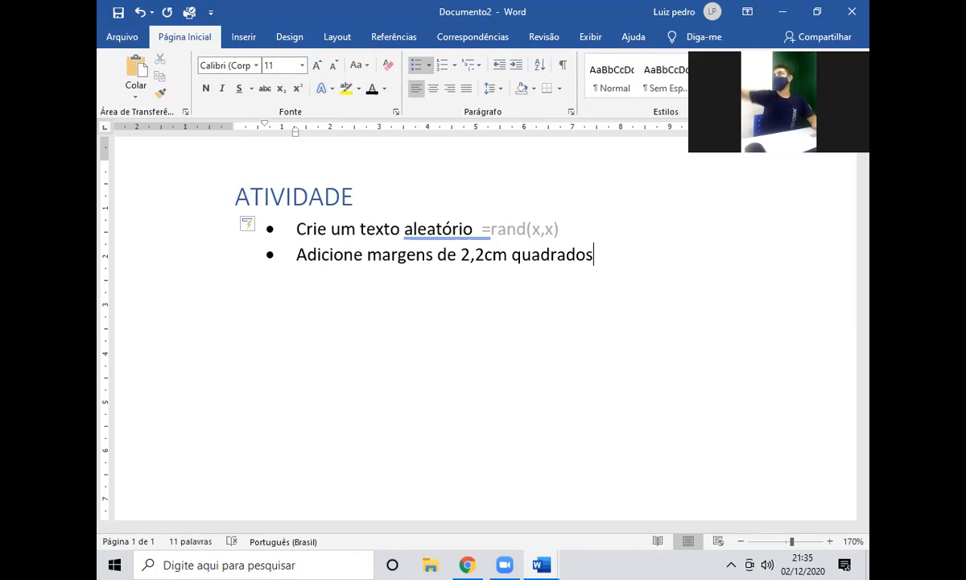
{"action": "double_click", "coordinate": [489, 256]}
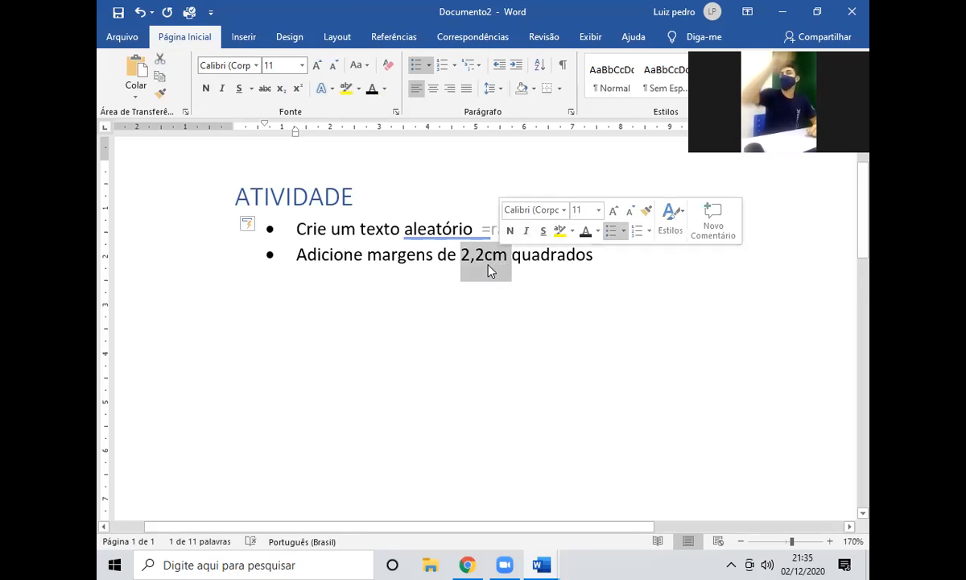
{"action": "left_click", "coordinate": [611, 253]}
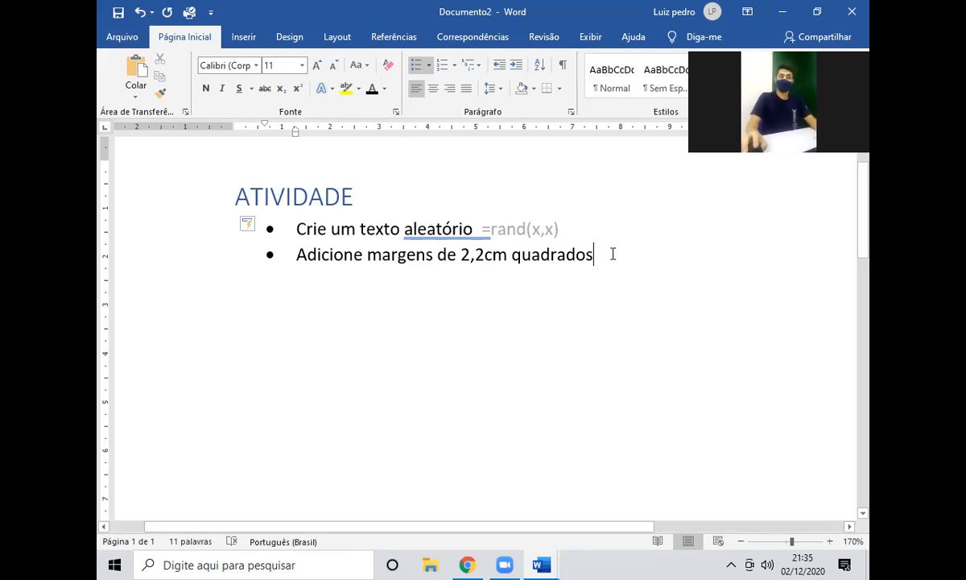
{"action": "key", "text": "Return"}
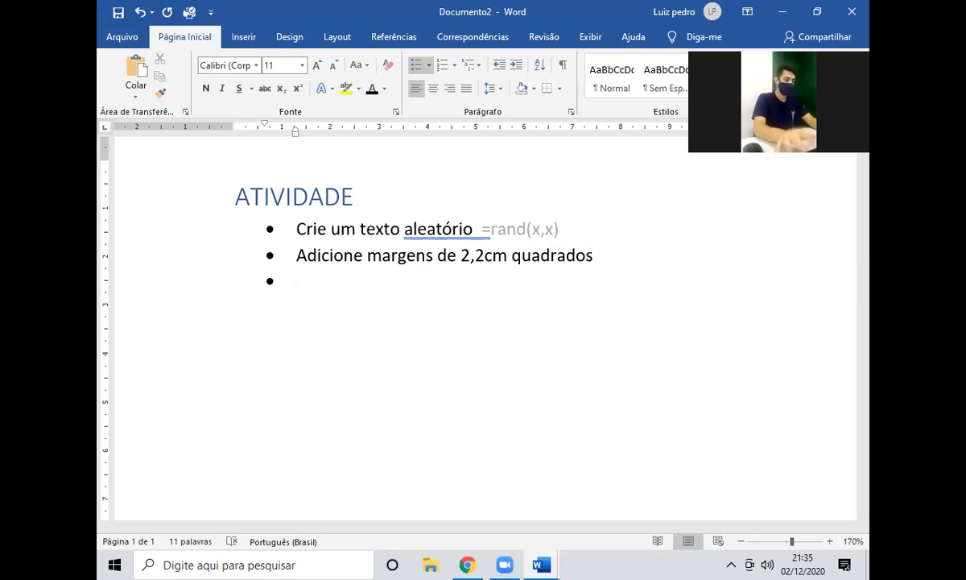
Add bullets for a double-column section, a triple-column section, and hyphenation.
{"action": "type", "text": "Escolha um "}
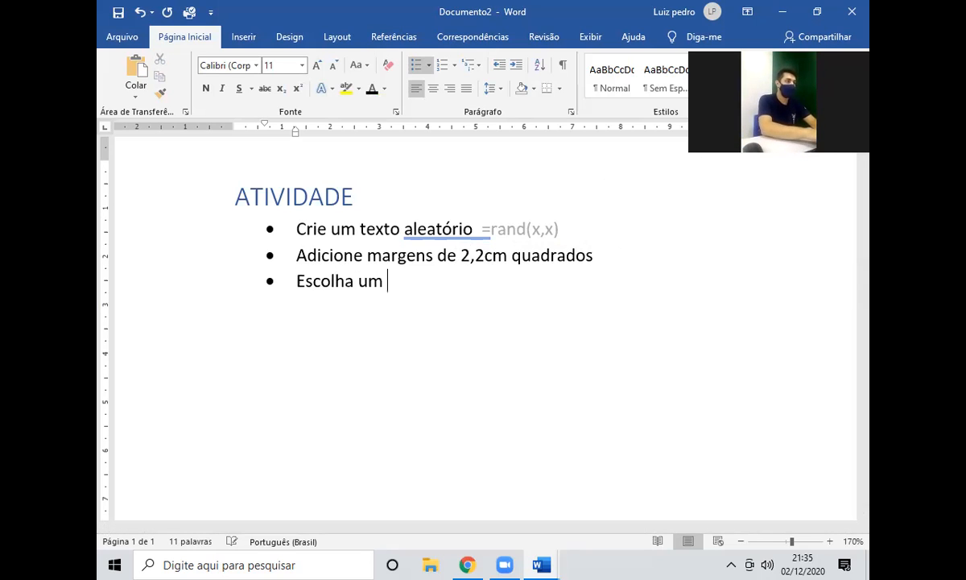
{"action": "type", "text": "pedaço do seu texto pa"}
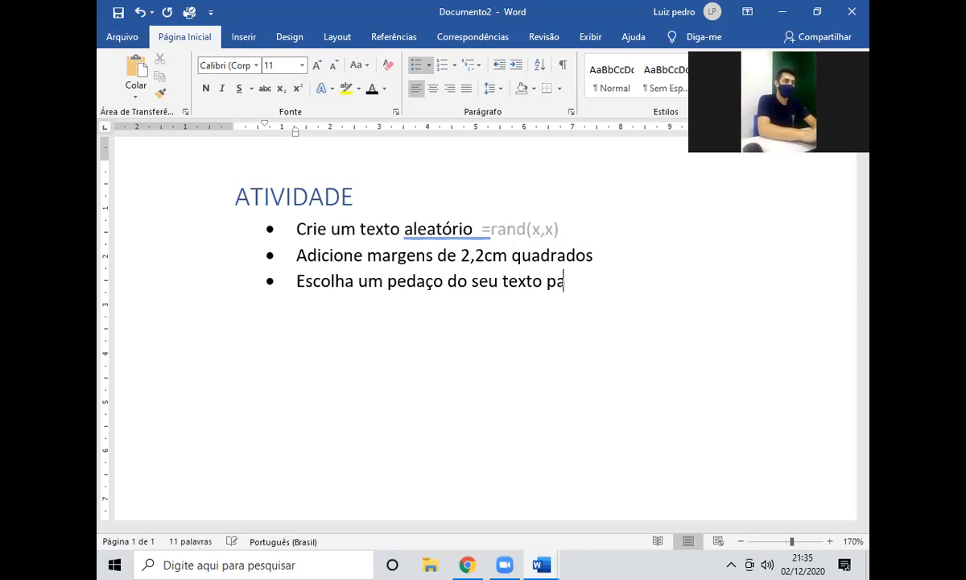
{"action": "type", "text": "ra ser coluna dupla"}
{"action": "key", "text": "Return"}
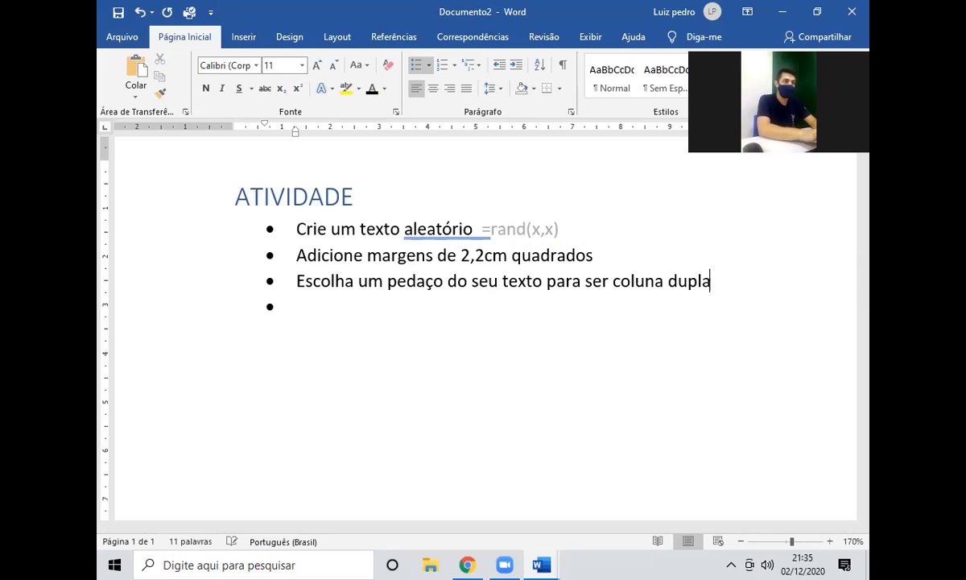
{"action": "type", "text": "Escolha outro pedaço para ser col"}
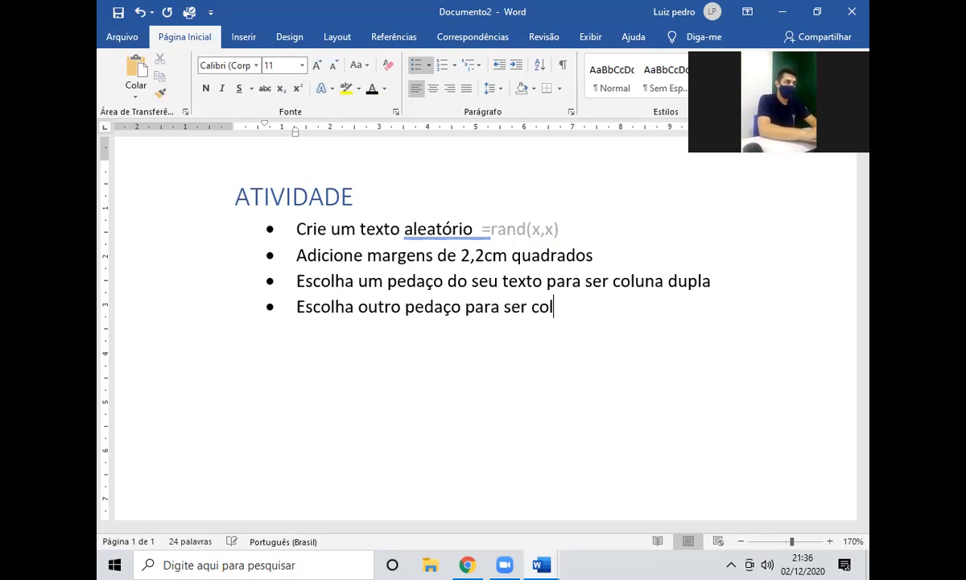
{"action": "type", "text": "una tripla"}
{"action": "key", "text": "Return"}
{"action": "type", "text": "Adicione hifenização ao seu"}
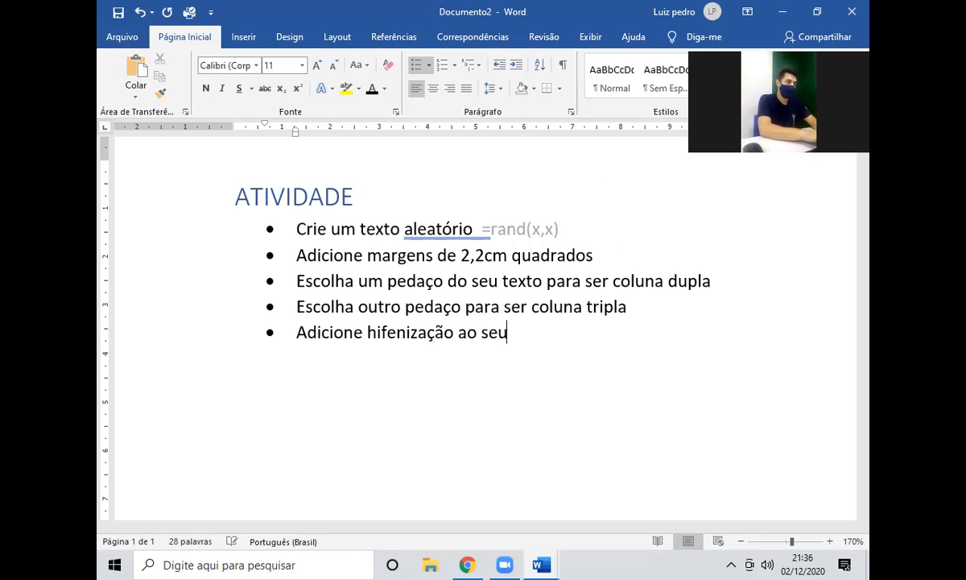
{"action": "type", "text": " documento"}
{"action": "key", "text": "Return"}
Add bullets for an image and 'Crie 3 títulos no seu documento', then begin 'Títulos: tamanho 17, alinhado à direita'.
{"action": "type", "text": "ion"}
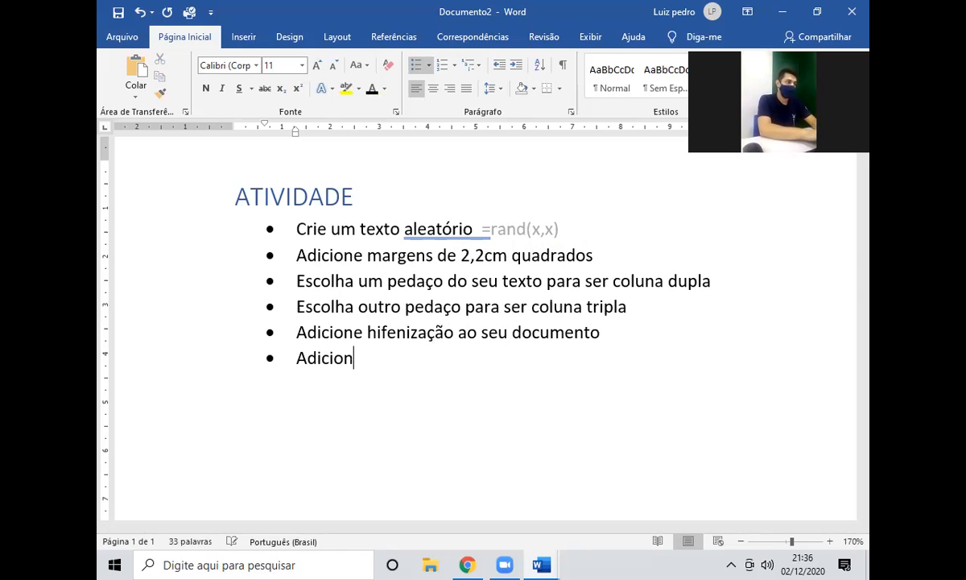
{"action": "type", "text": "e uma "}
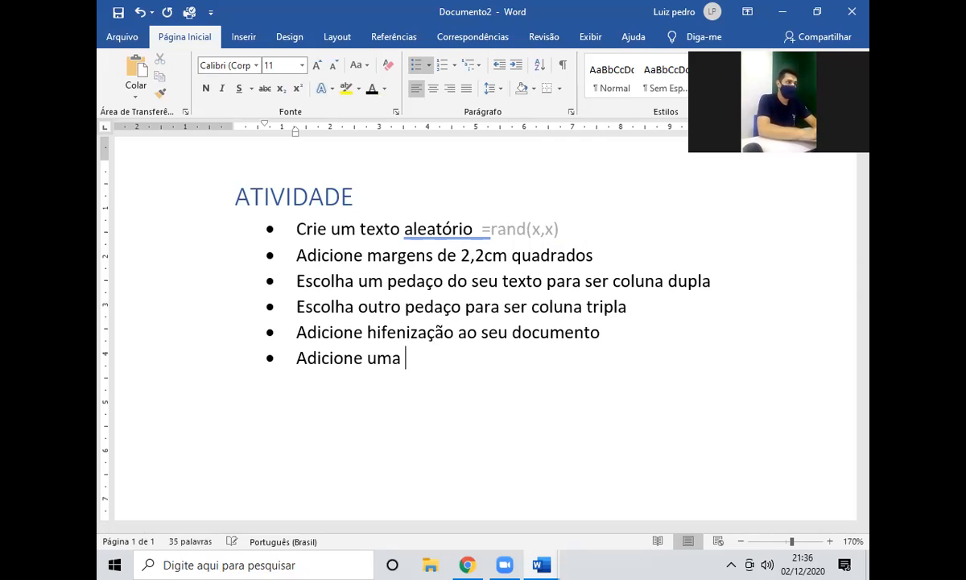
{"action": "type", "text": "imagem ao seu docum"}
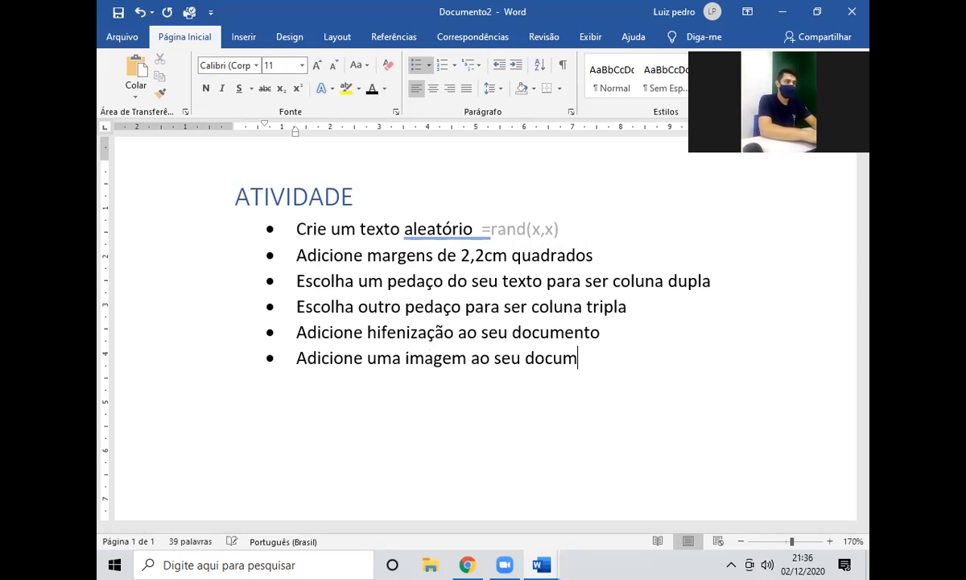
{"action": "type", "text": "ento"}
{"action": "key", "text": "Return"}
{"action": "type", "text": "Crie"}
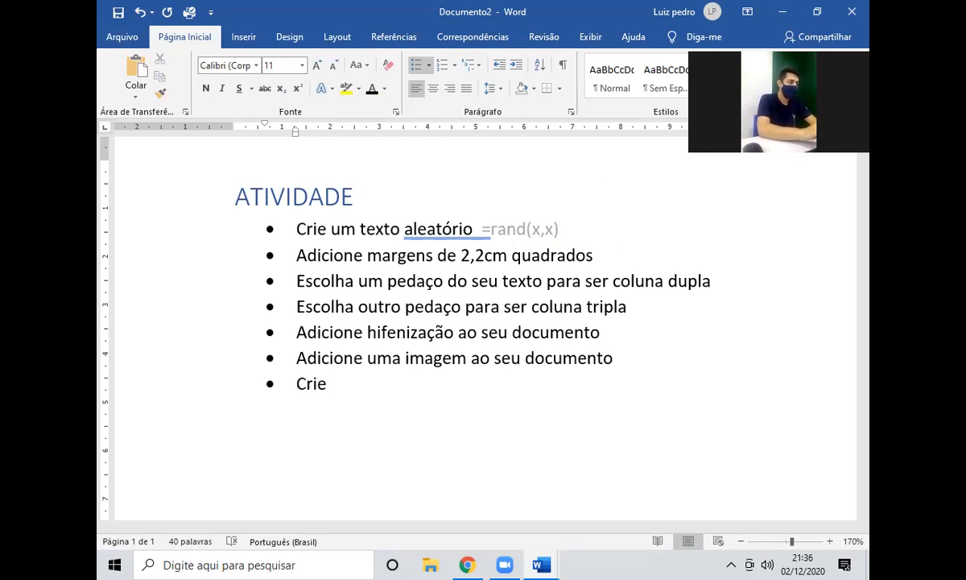
{"action": "type", "text": " 3 títulos no seu doc"}
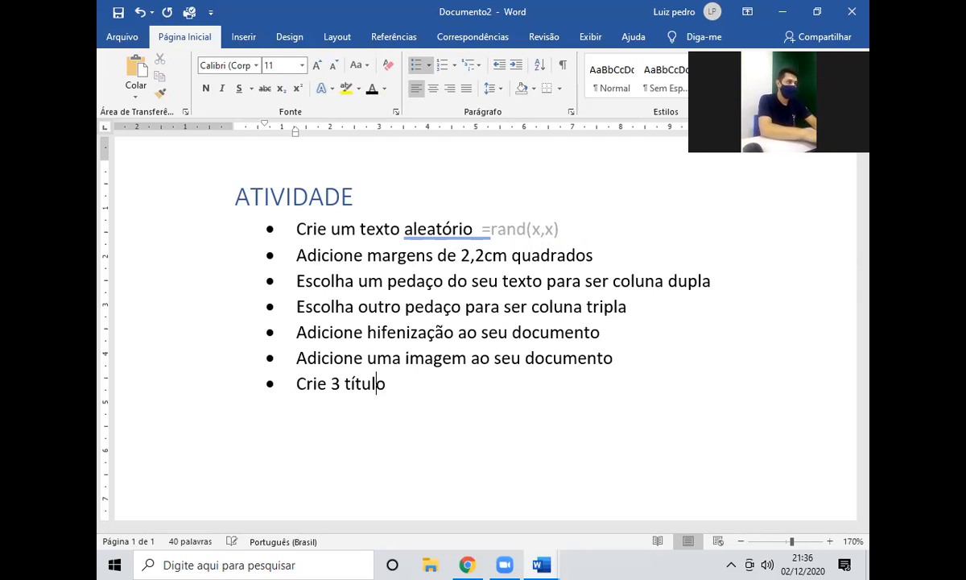
{"action": "type", "text": "umento"}
{"action": "key", "text": "Return"}
{"action": "type", "text": "Títulos: tamanho"}
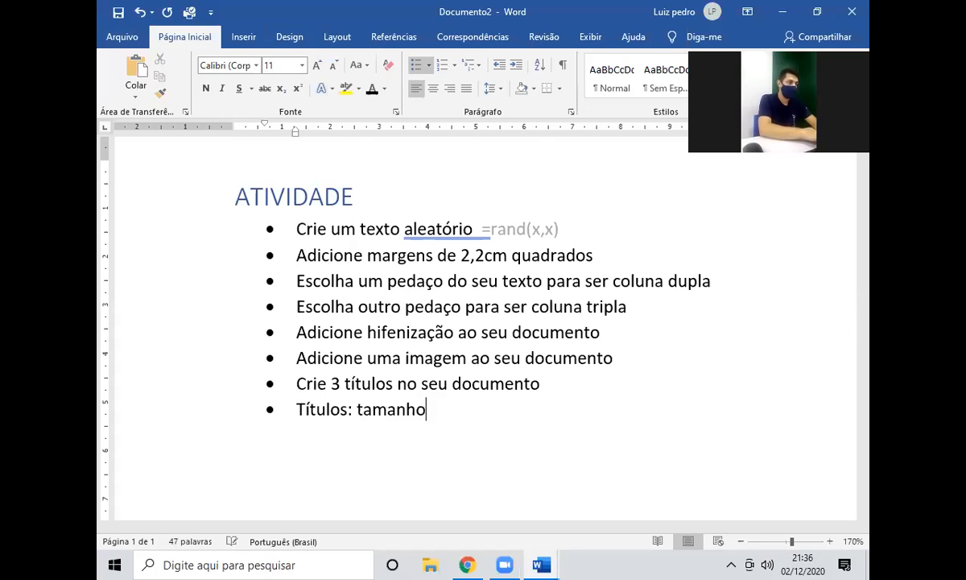
{"action": "type", "text": " 17"}
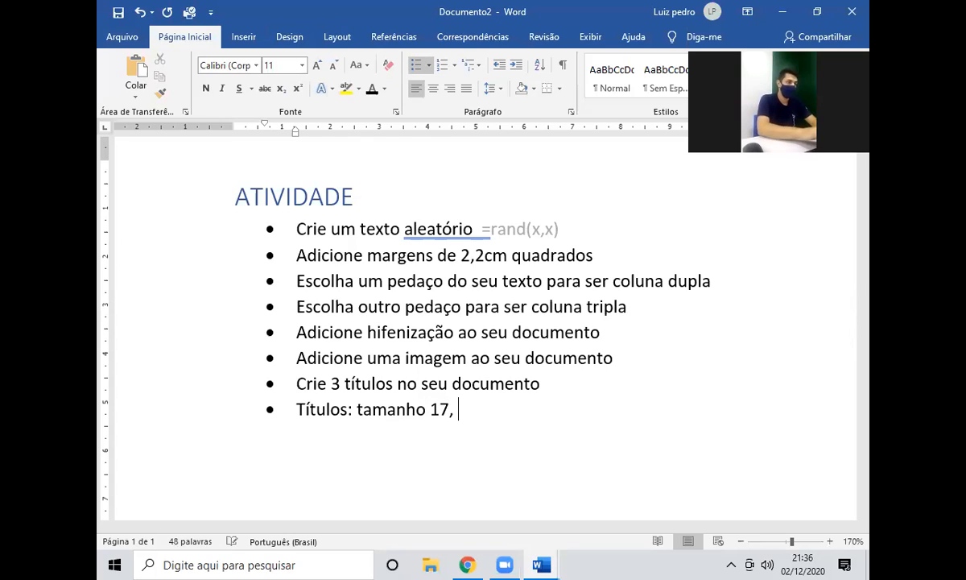
{"action": "type", "text": ", alinhado à direita"}
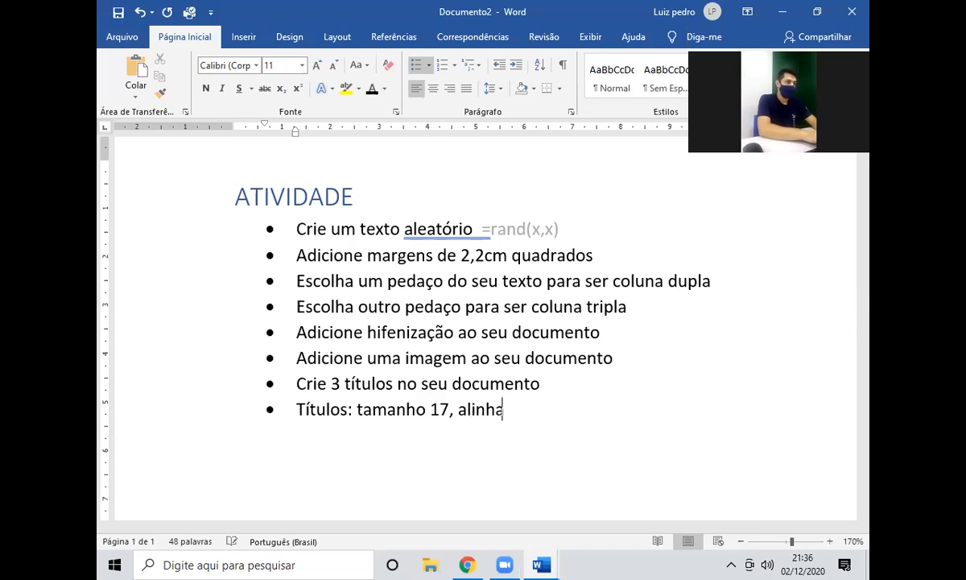